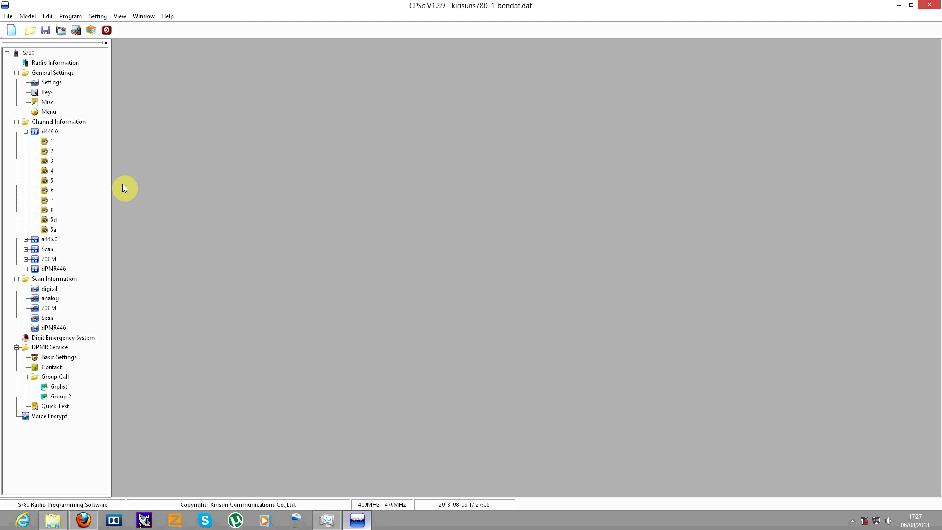
Step: Open the Radio Information window, review the available frequency ranges, and close the window
double_click(55, 63)
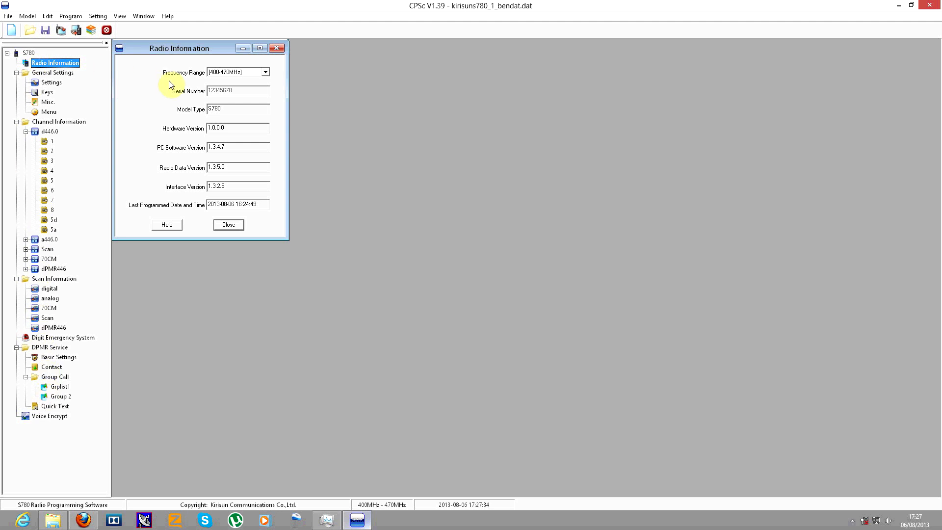
left_click(268, 72)
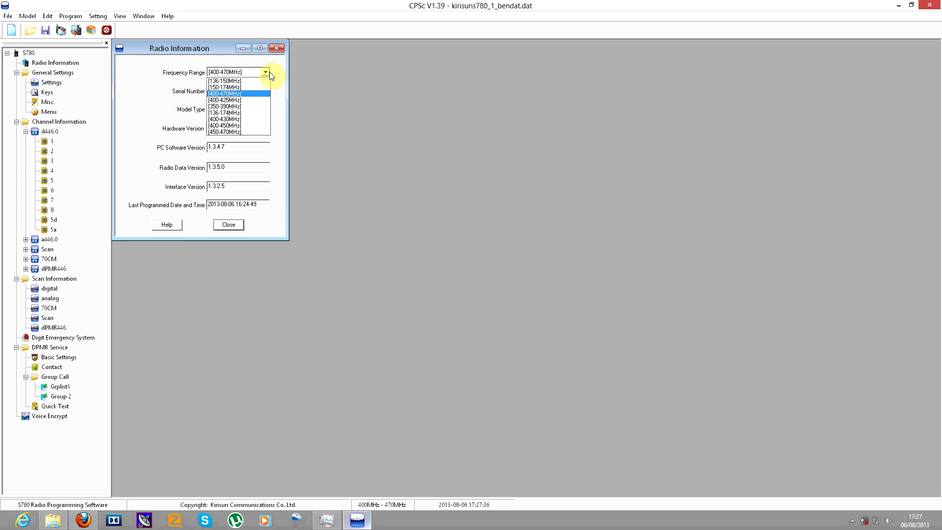
left_click(269, 72)
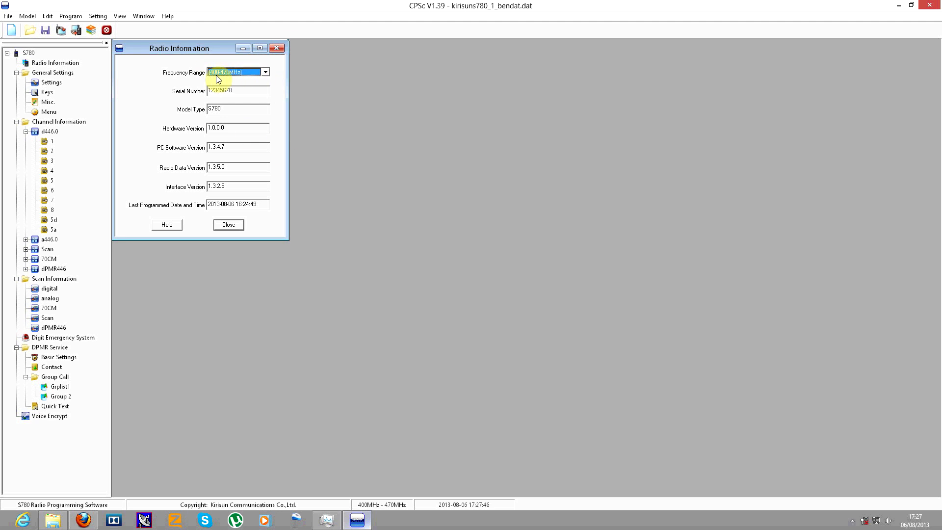
left_click(278, 48)
Step: Check which COM ports are available in the communication port settings, and close the dialog without changing the port
left_click(72, 16)
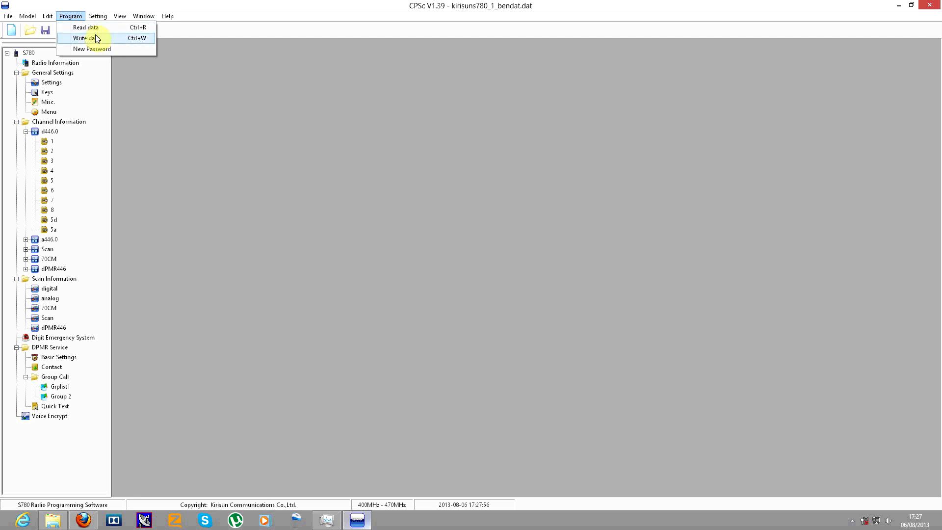
mouse_move(100, 19)
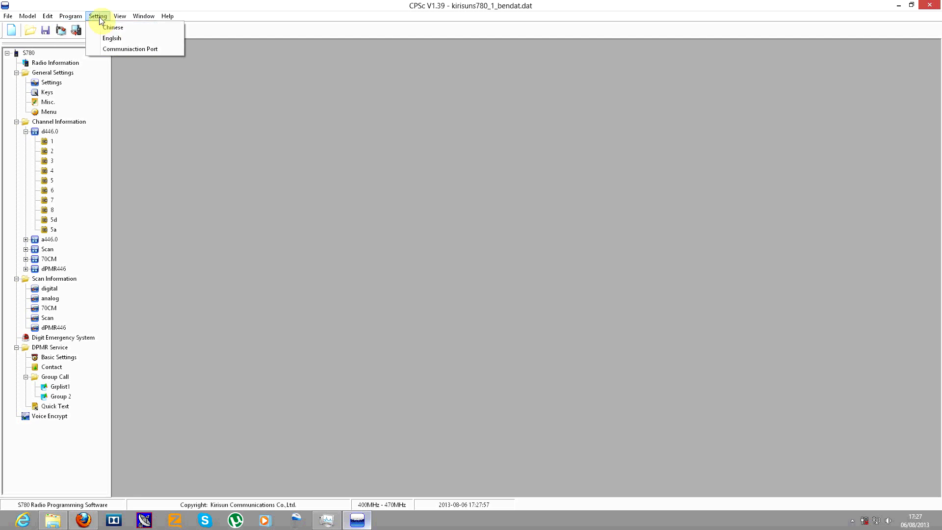
left_click(110, 49)
left_click(507, 247)
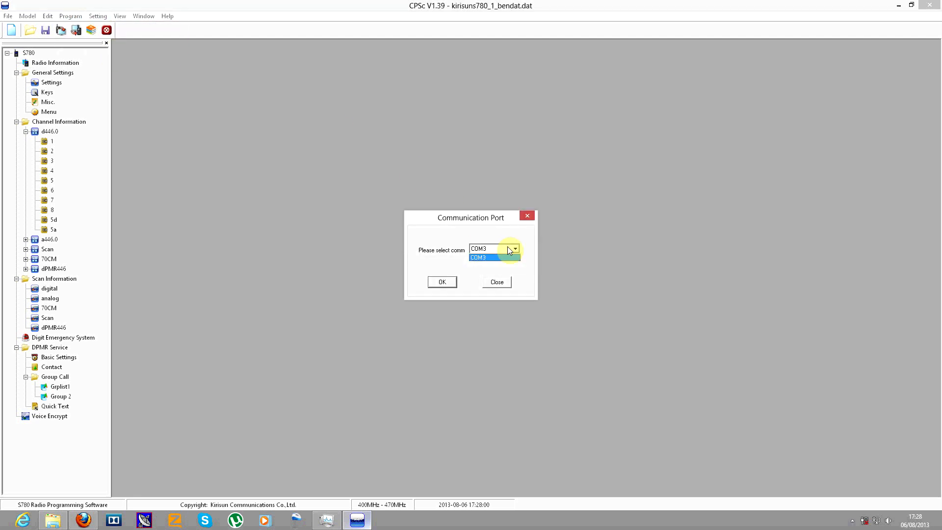
left_click(508, 248)
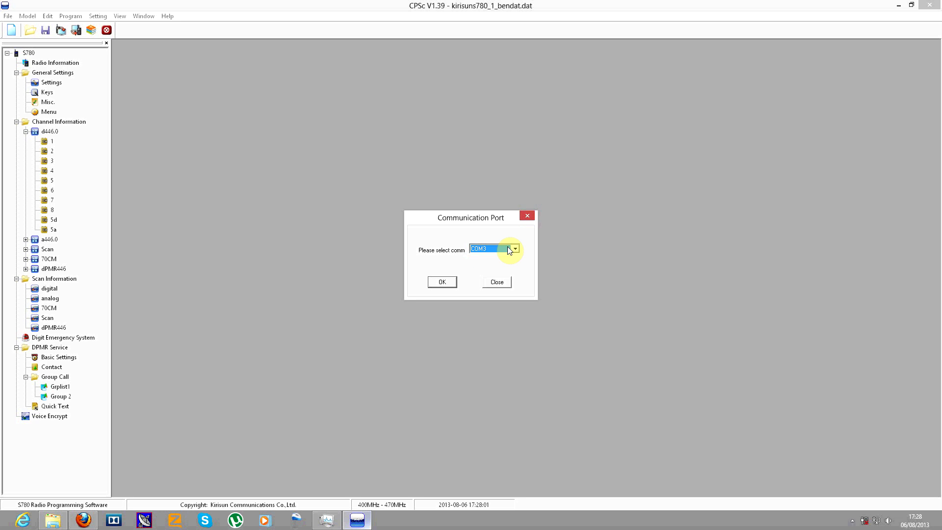
left_click(527, 217)
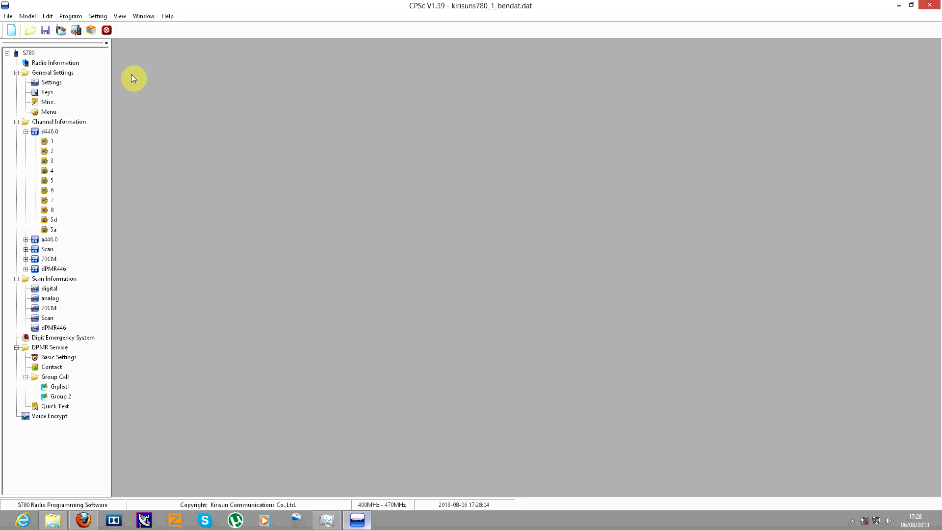
Step: Open the general Settings window and examine the Time-Out Timer and TOT Pre-alert Time values
double_click(52, 81)
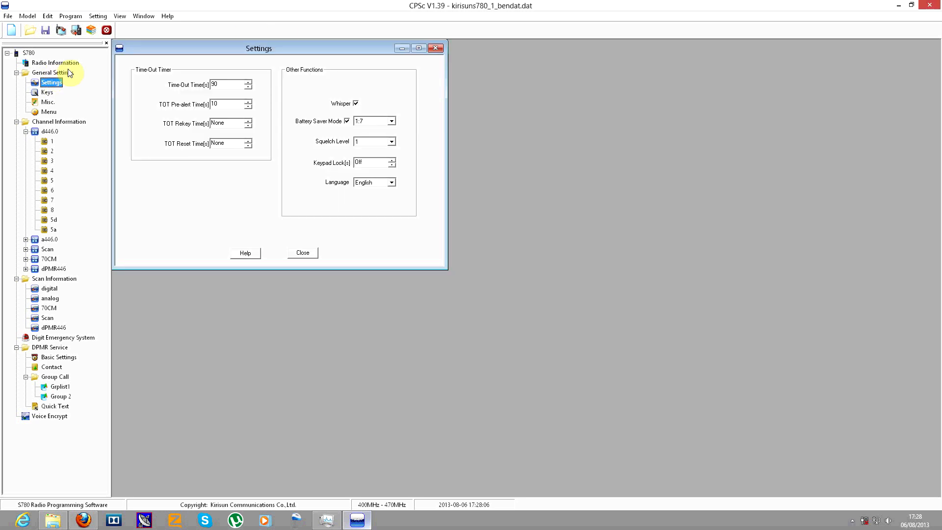
left_click_drag(157, 52, 230, 86)
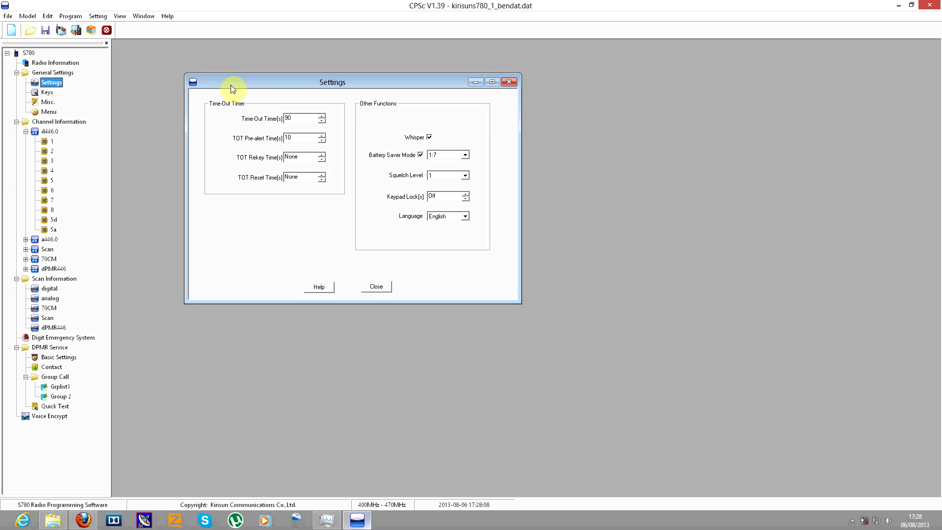
left_click(310, 121)
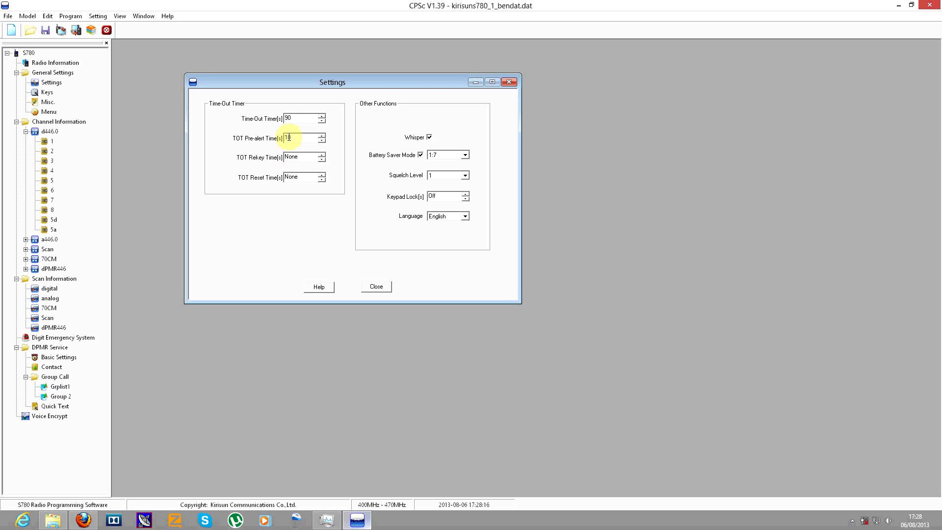
left_click_drag(298, 117, 269, 122)
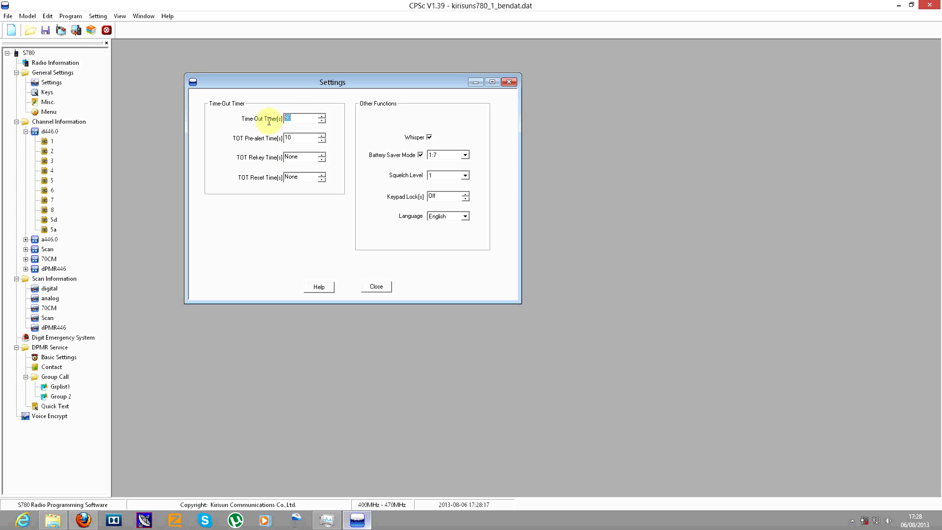
left_click(308, 119)
left_click_drag(297, 138, 261, 142)
left_click(296, 139)
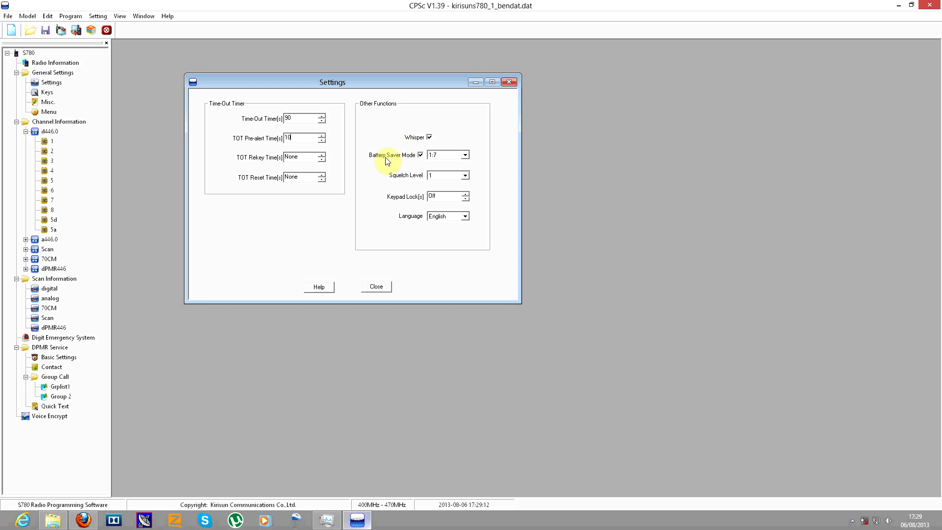
Step: Examine the Battery Saver Mode and Squelch Level options, keeping battery saver enabled at 1:7 and squelch at 1
left_click(421, 155)
left_click(421, 155)
left_click(445, 156)
left_click(442, 182)
left_click(454, 160)
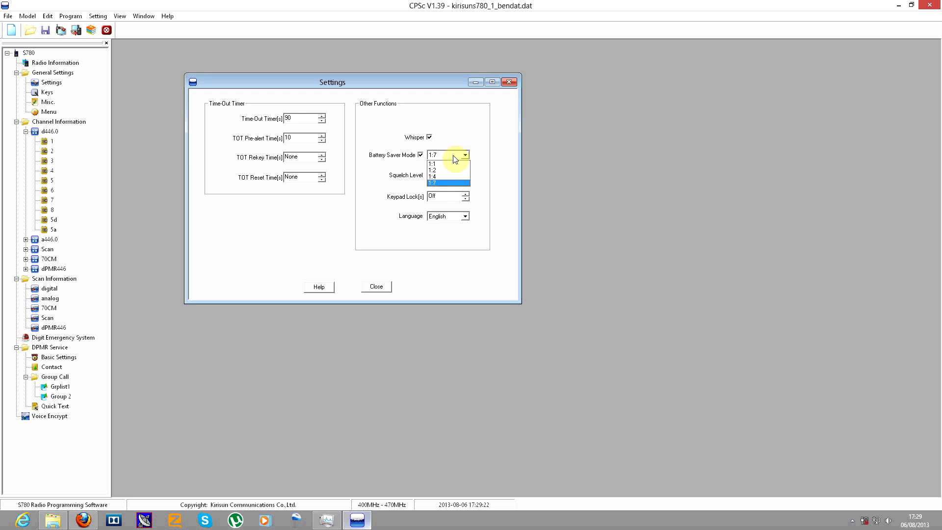
left_click(453, 163)
left_click(451, 155)
left_click(452, 155)
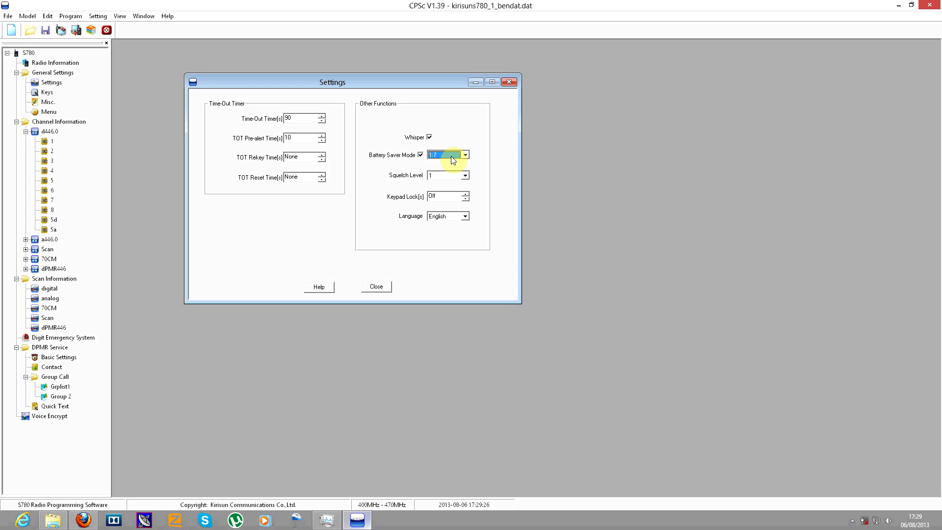
left_click(453, 177)
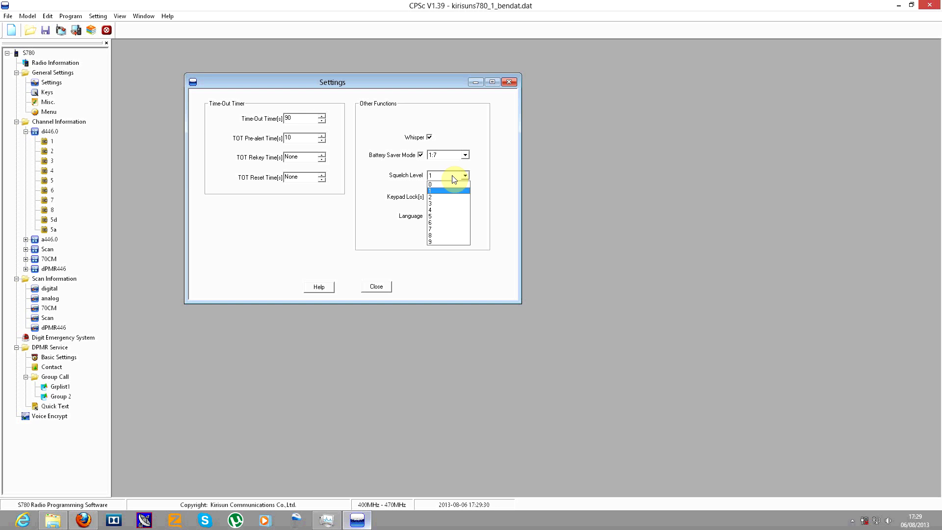
left_click(453, 179)
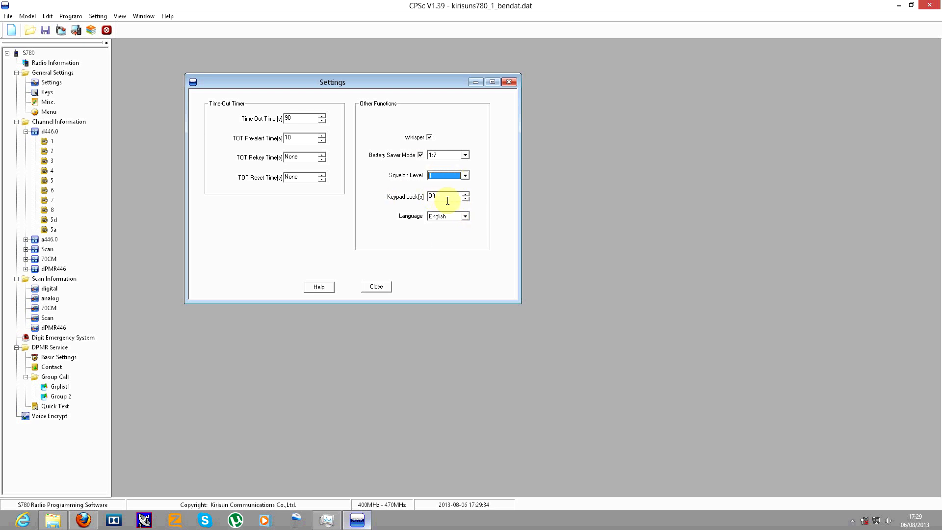
Step: Step through the Keypad Lock times, return the lock to Off, and check the Language choices, keeping English
left_click(466, 195)
left_click(466, 195)
left_click(466, 195)
left_click(466, 194)
left_click(466, 194)
left_click(465, 195)
left_click(466, 195)
left_click(466, 195)
left_click(466, 198)
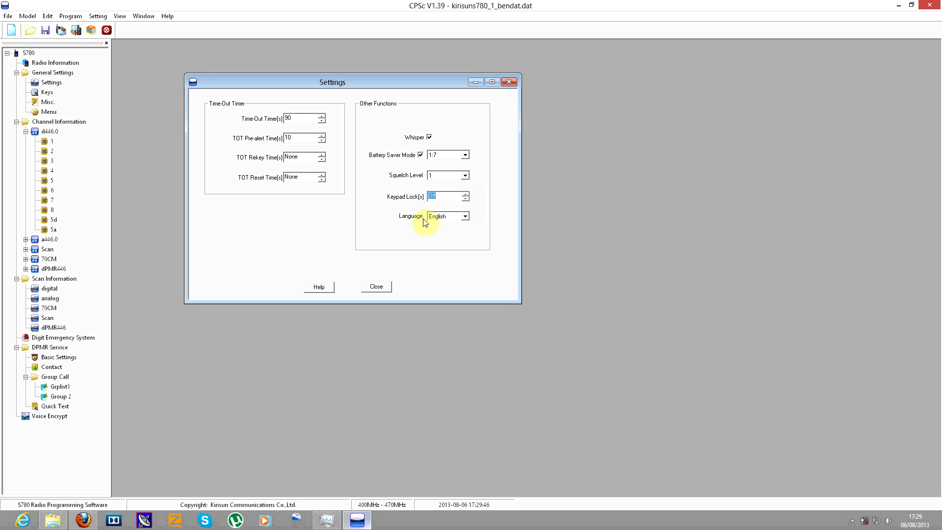
left_click(464, 219)
left_click(464, 219)
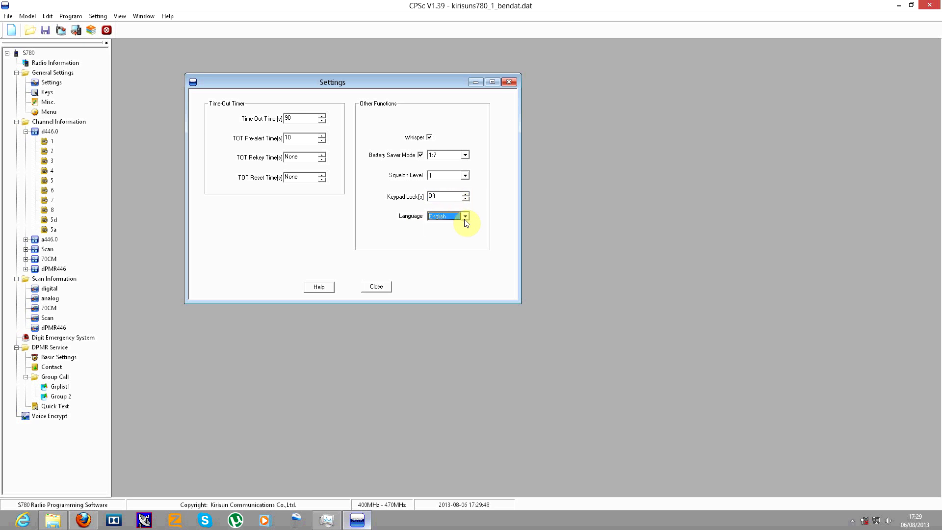
Step: Open the Keys window, close Settings, and review the functions assignable to a long PF key press
left_click(47, 92)
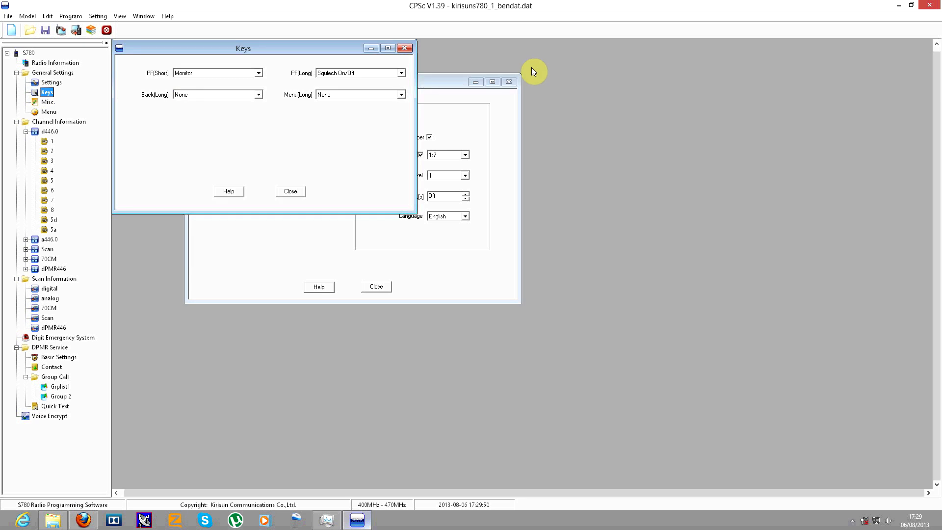
left_click(510, 81)
left_click_drag(267, 50, 379, 109)
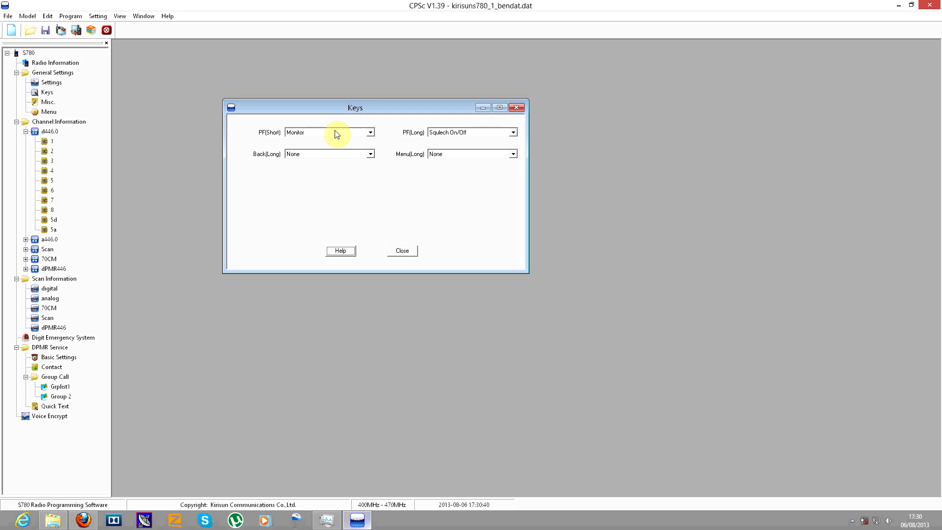
left_click(482, 138)
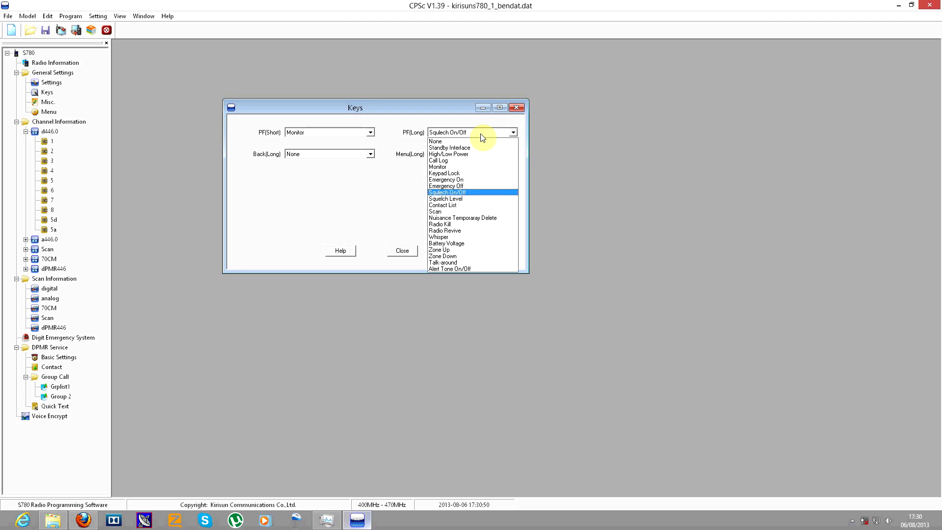
left_click(471, 132)
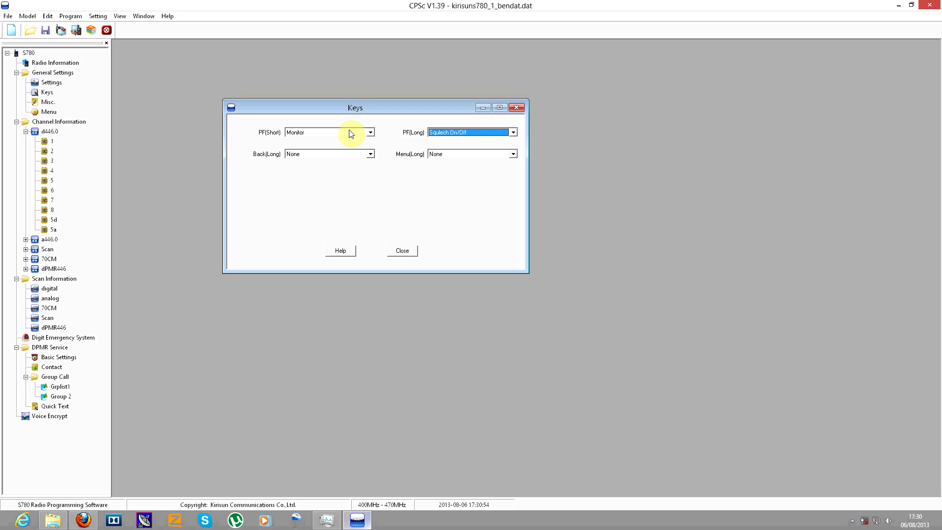
left_click(439, 137)
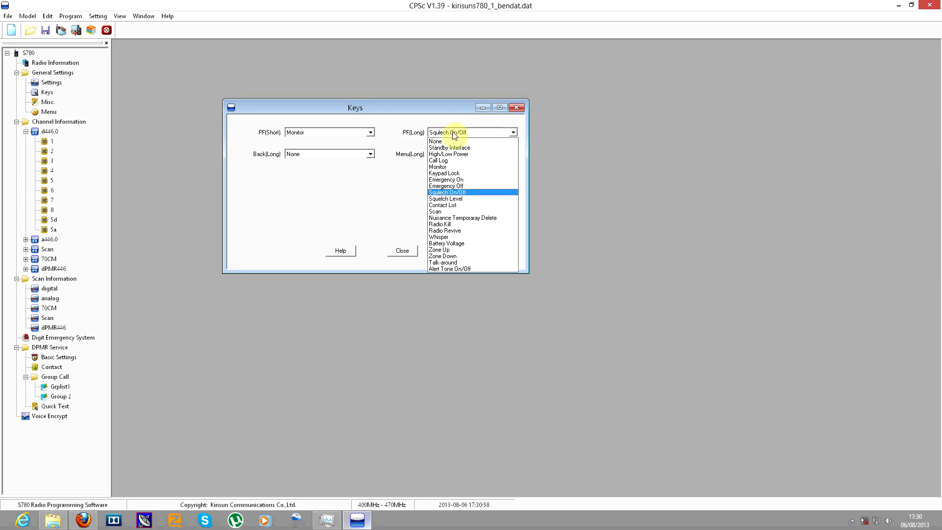
left_click(452, 133)
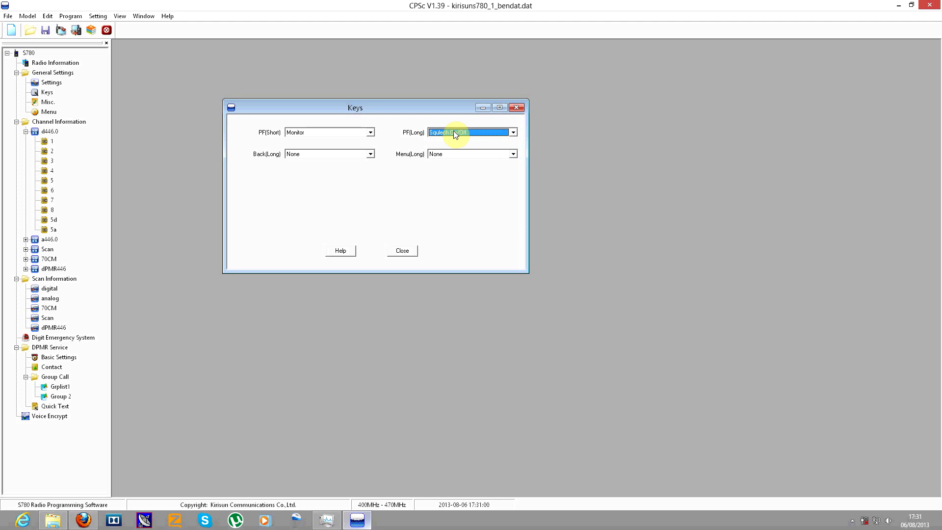
left_click(455, 135)
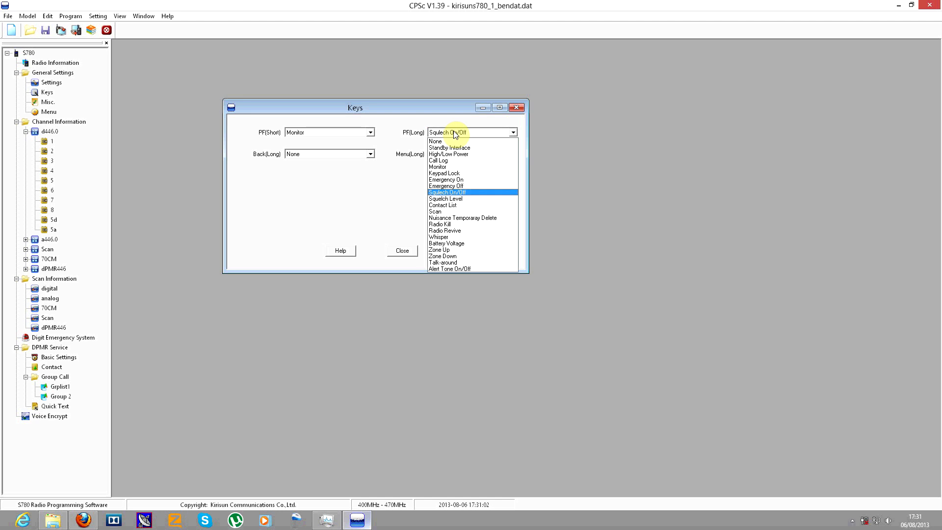
left_click(455, 134)
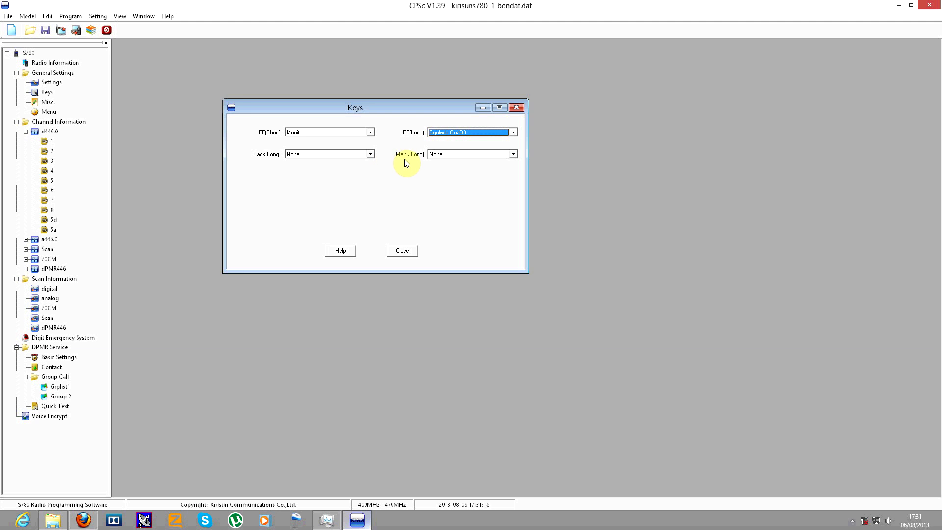
Step: Review the functions assignable to a long Back key press, keeping None, and close the Keys window
left_click(369, 154)
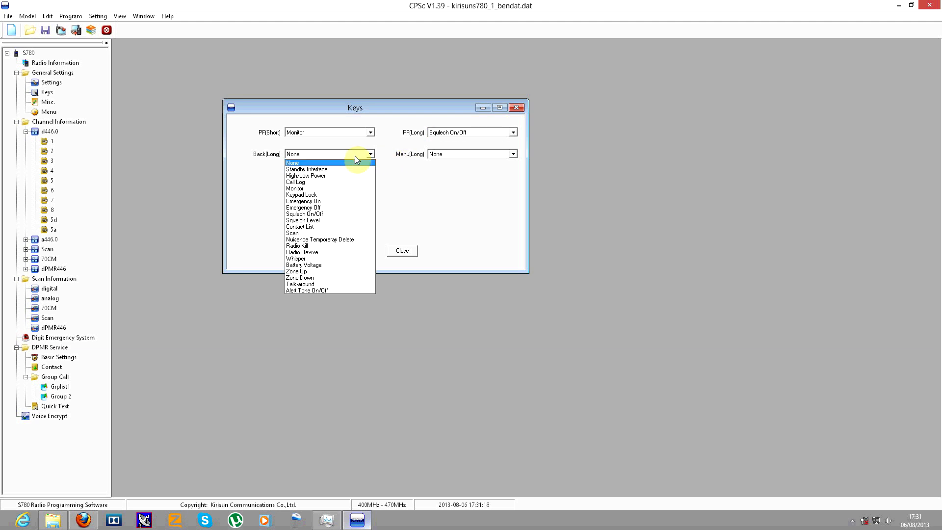
left_click(355, 156)
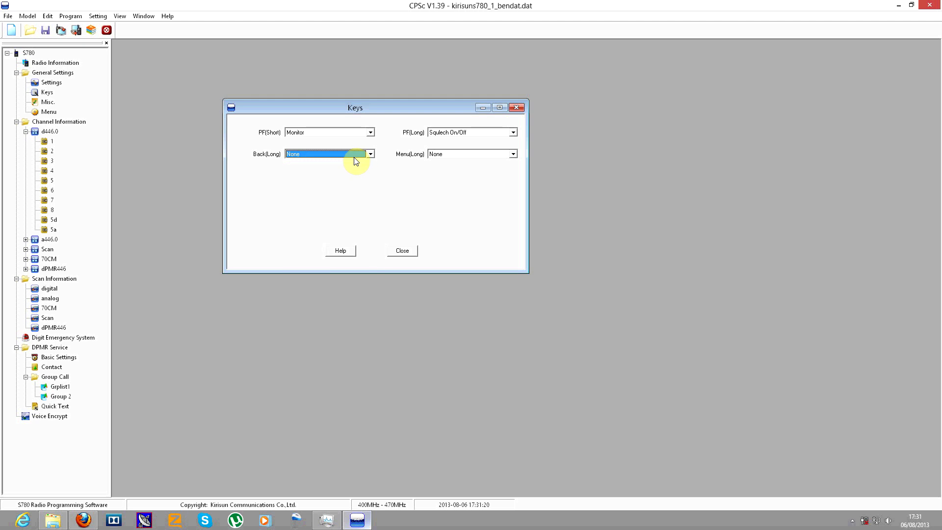
left_click(516, 107)
Step: Open the Misc. settings and review the Alert Tone choices, keeping Unmute
left_click(48, 102)
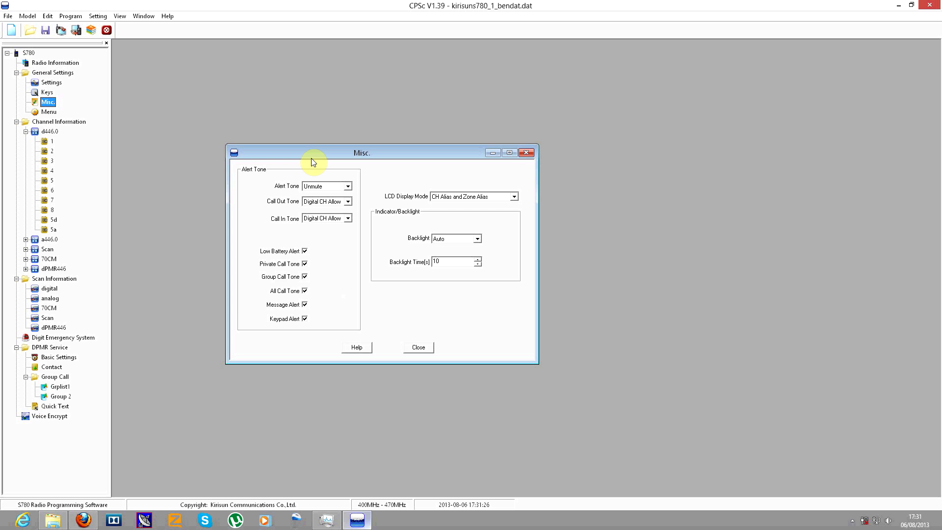
left_click(339, 185)
left_click(339, 185)
left_click(345, 186)
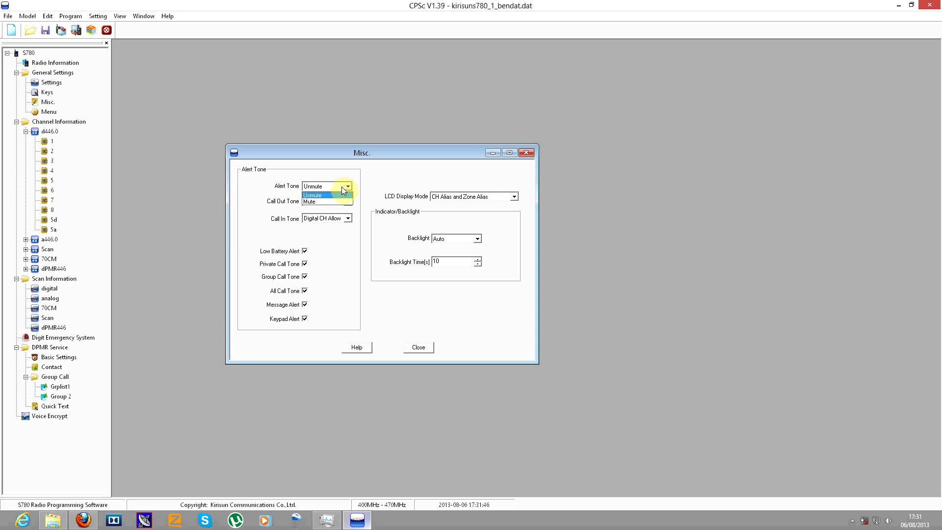
left_click(343, 188)
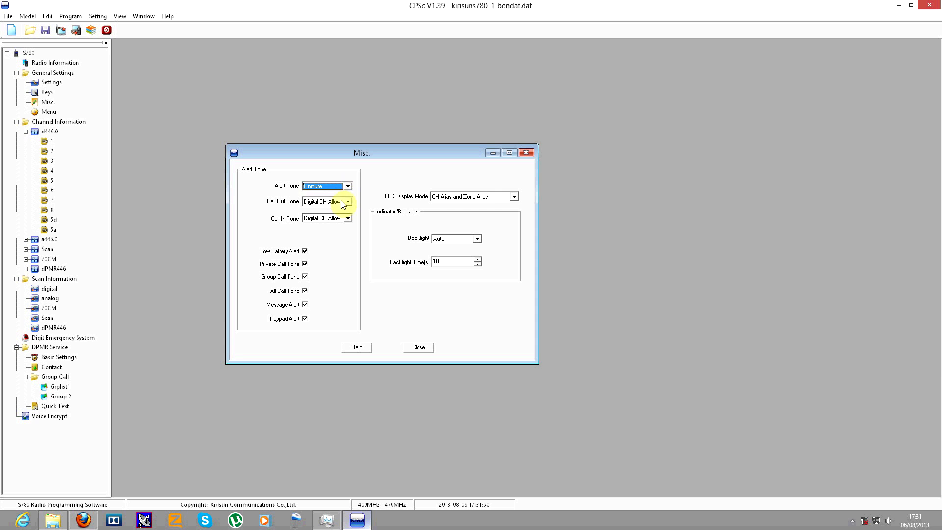
Step: Review the Call Out Tone and Call In Tone choices, keeping both at Digital CH Allow
left_click(344, 202)
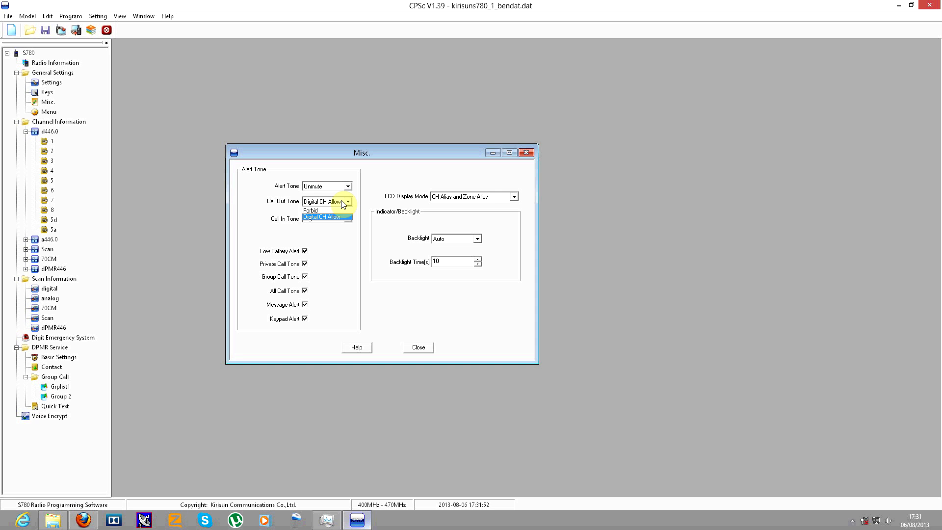
left_click(342, 202)
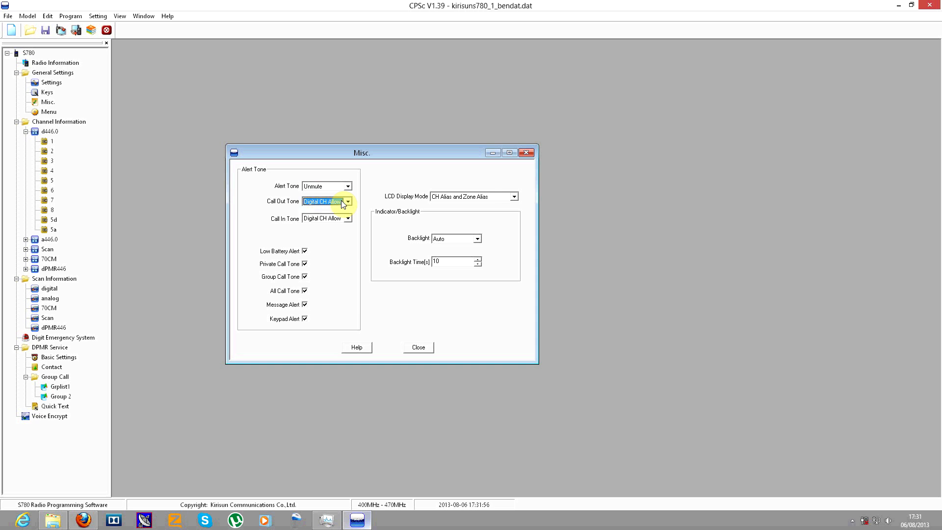
left_click(344, 202)
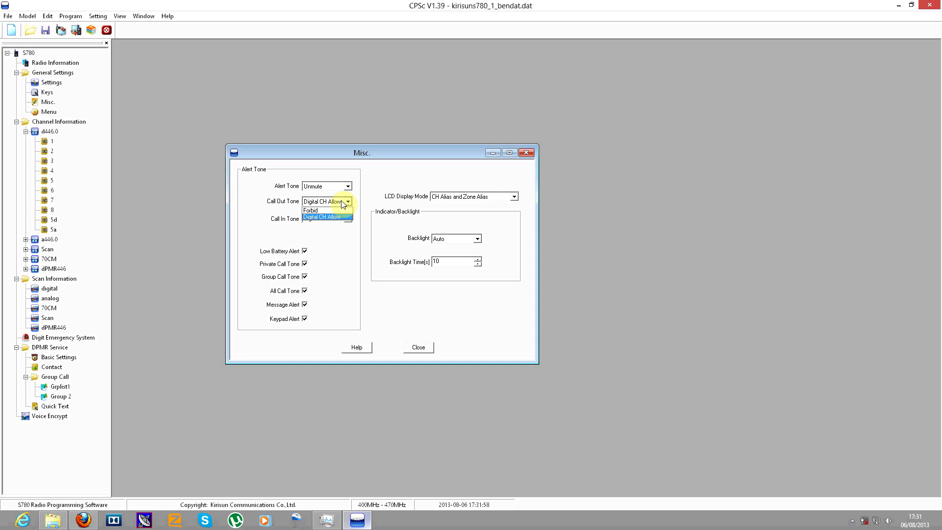
left_click(343, 205)
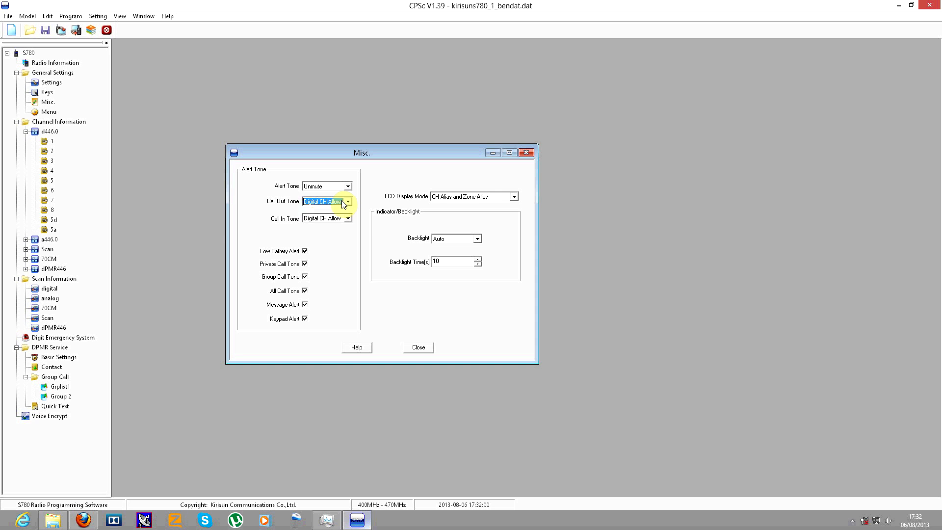
left_click(345, 219)
left_click(344, 219)
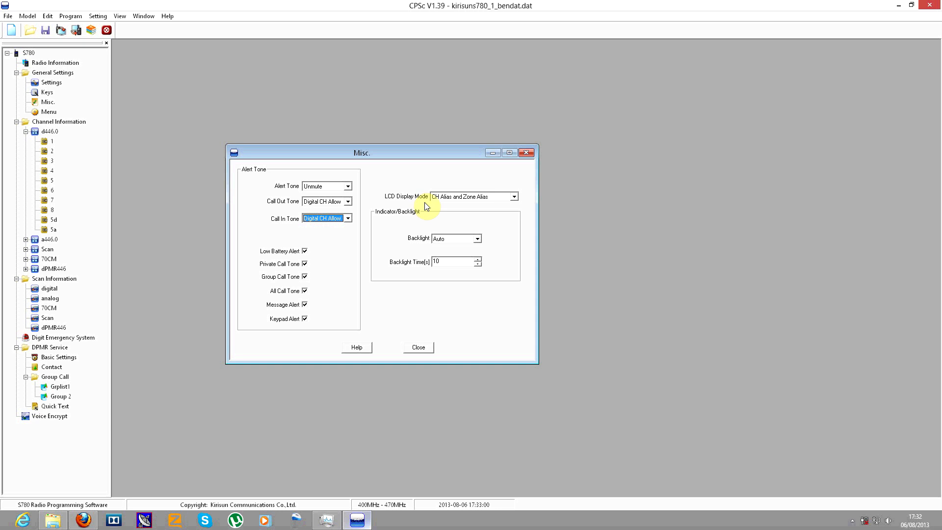
Step: Review the LCD Display Mode and Backlight choices, keeping CH Alias and Zone Alias and Auto
left_click(480, 198)
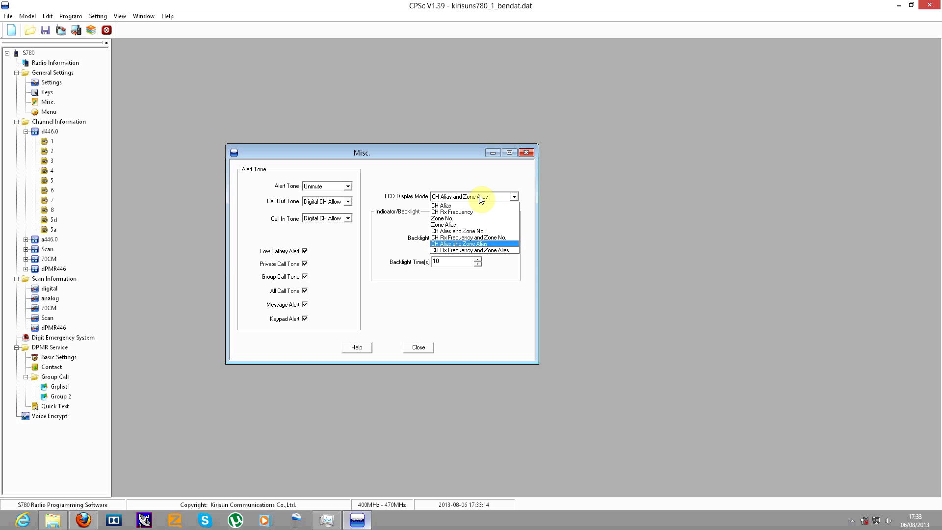
left_click(479, 196)
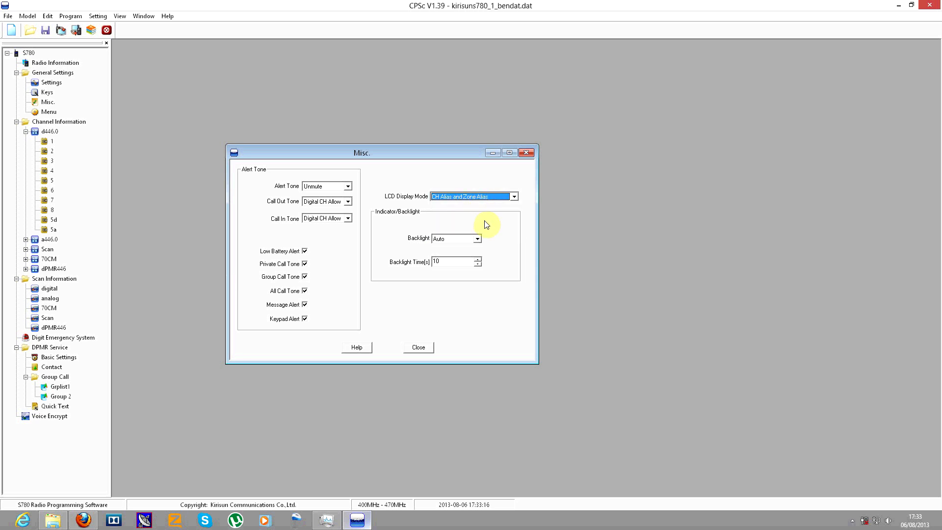
left_click(476, 239)
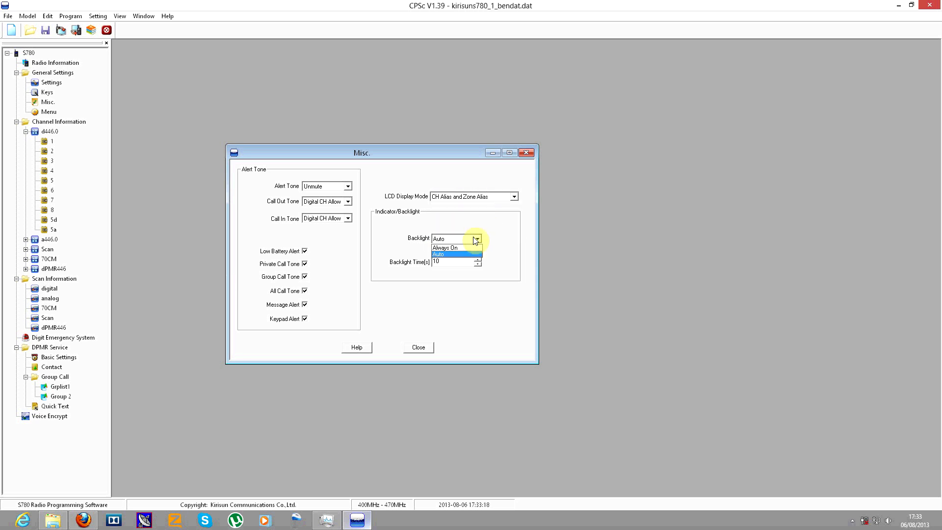
left_click(475, 240)
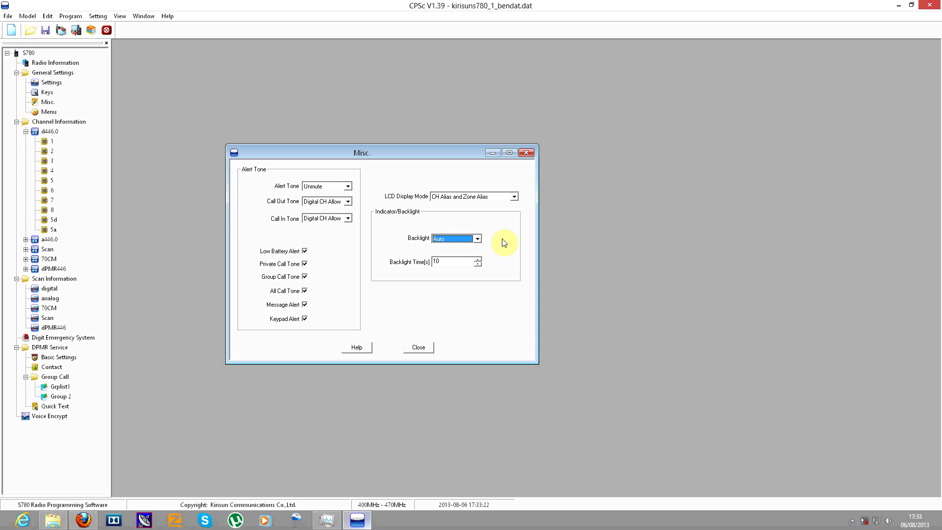
Step: Step the Backlight Time up and back to 10 seconds, and close the Misc. window
left_click(477, 259)
left_click(478, 265)
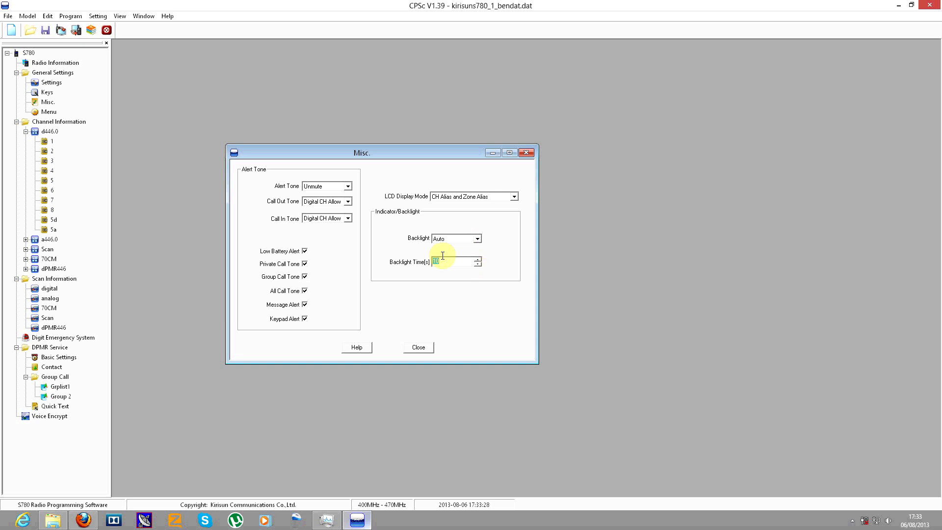
left_click(527, 153)
Step: Open the Menu settings, move the window clear, and toggle the Scan and Language items off and back on
double_click(49, 111)
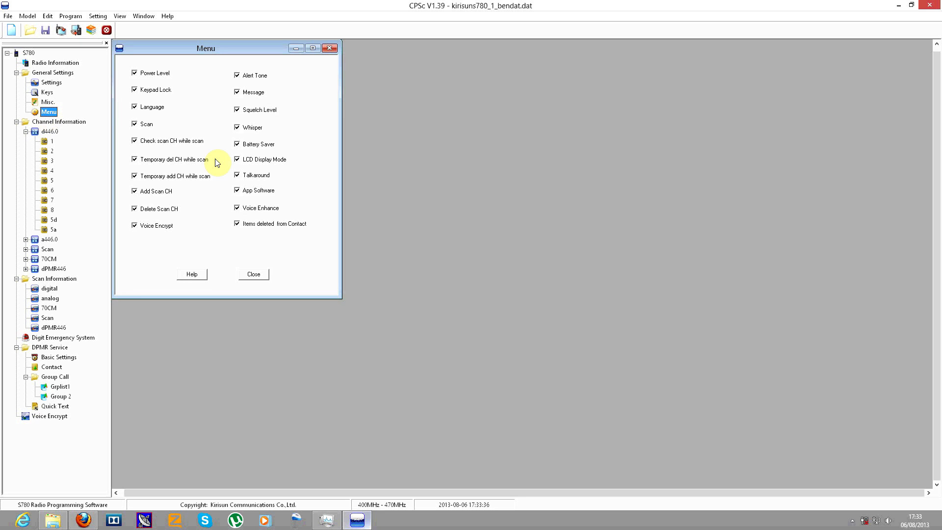
left_click_drag(218, 54, 459, 110)
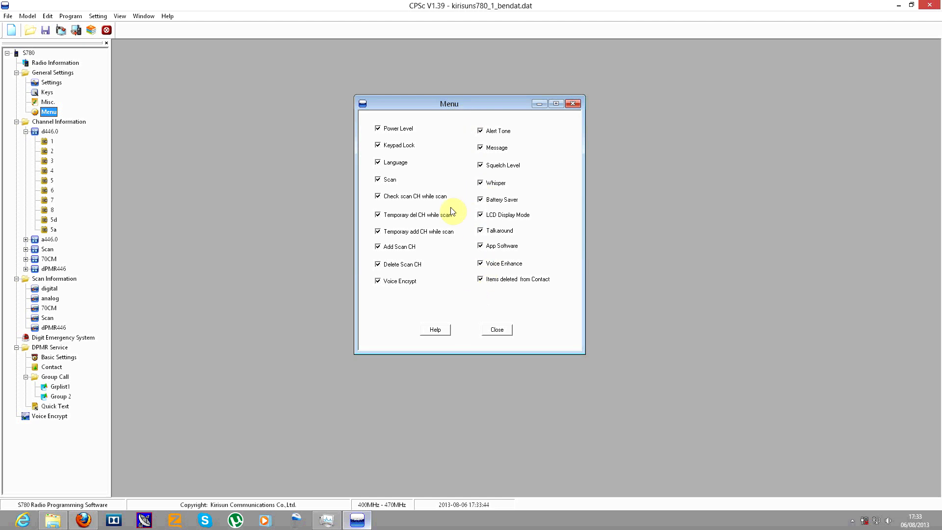
left_click(381, 184)
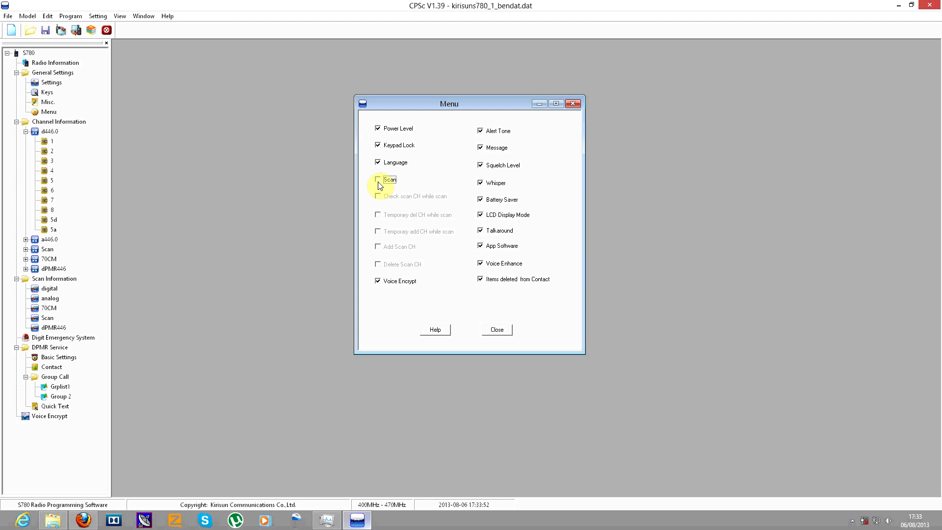
left_click(378, 185)
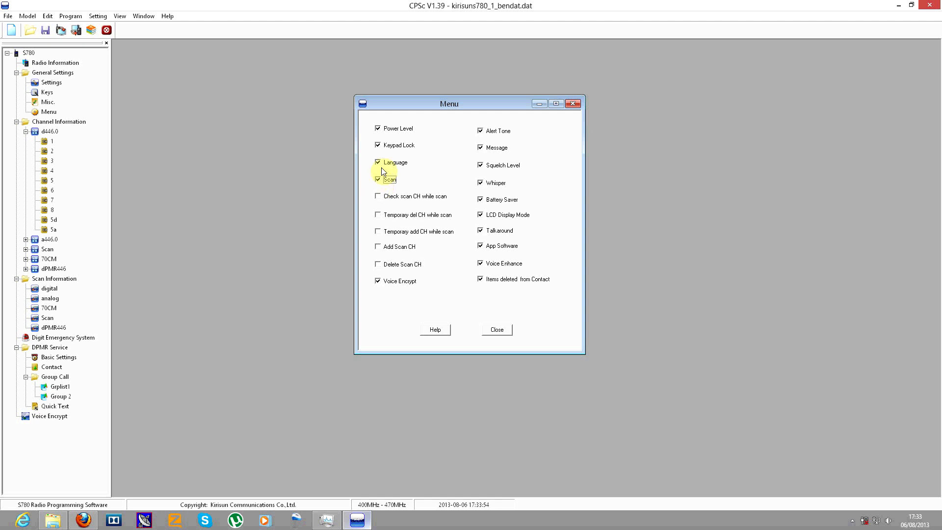
left_click(381, 165)
left_click(381, 165)
Step: Re-enable the scan check, temporary delete, temporary add, Add Scan CH and Delete Scan CH items, and close the Menu window
left_click(379, 198)
left_click(380, 216)
left_click(380, 232)
left_click(380, 249)
left_click(379, 266)
left_click(572, 104)
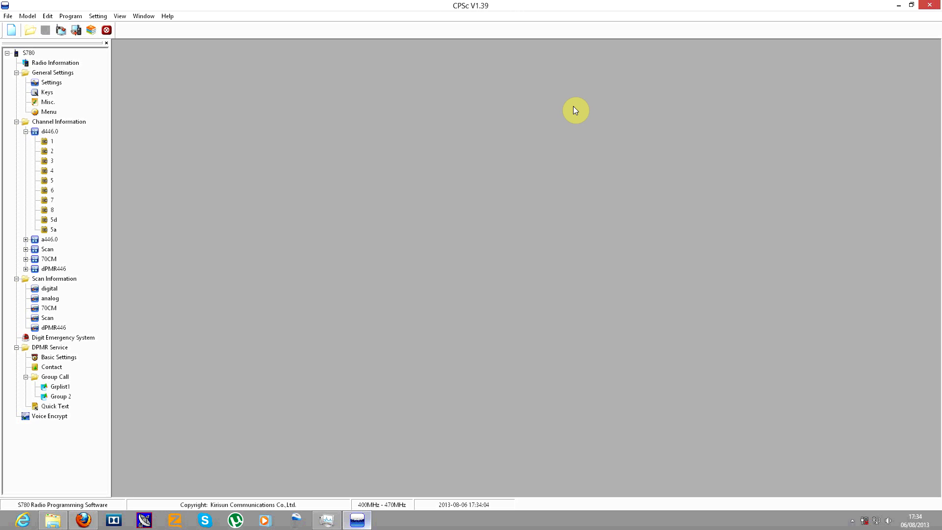
Step: Collapse and re-expand zone d446.0 under Channel Information, and open its channel 1 with the Zone Alias in view
left_click(29, 124)
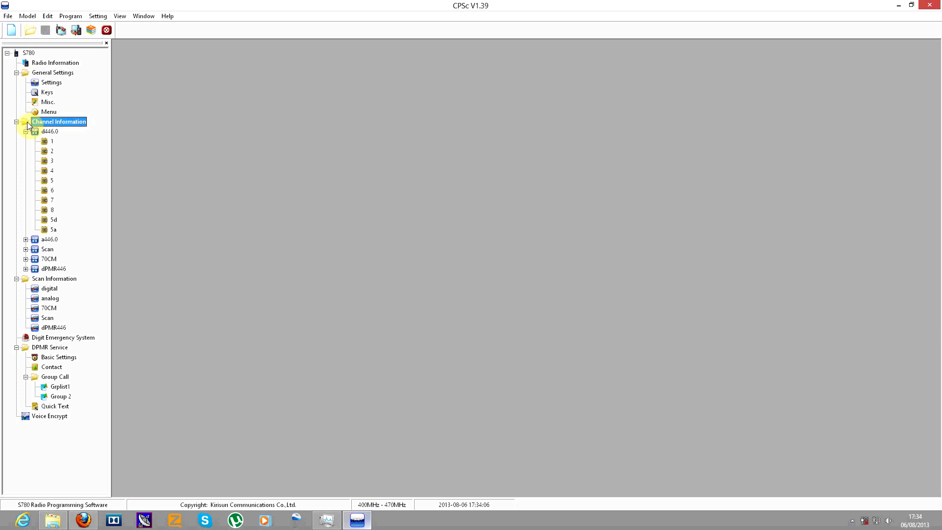
left_click(36, 131)
left_click(26, 131)
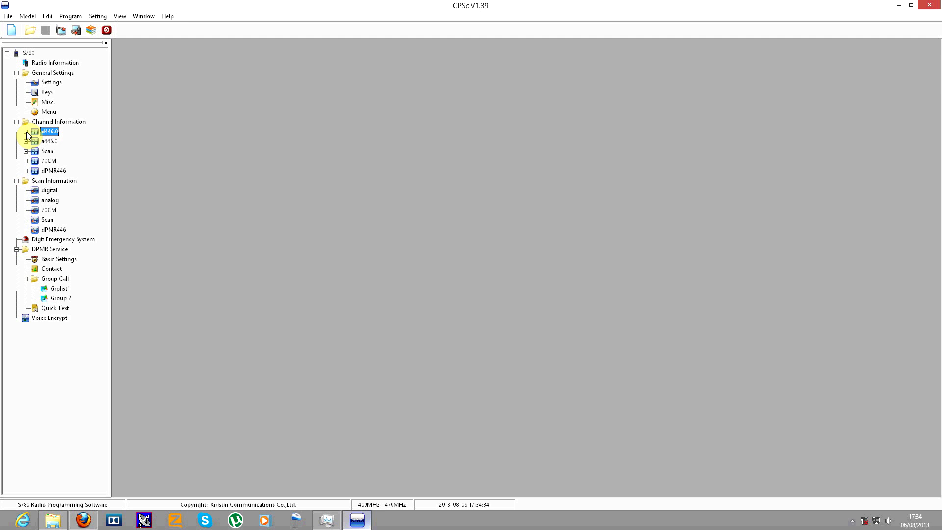
left_click(26, 131)
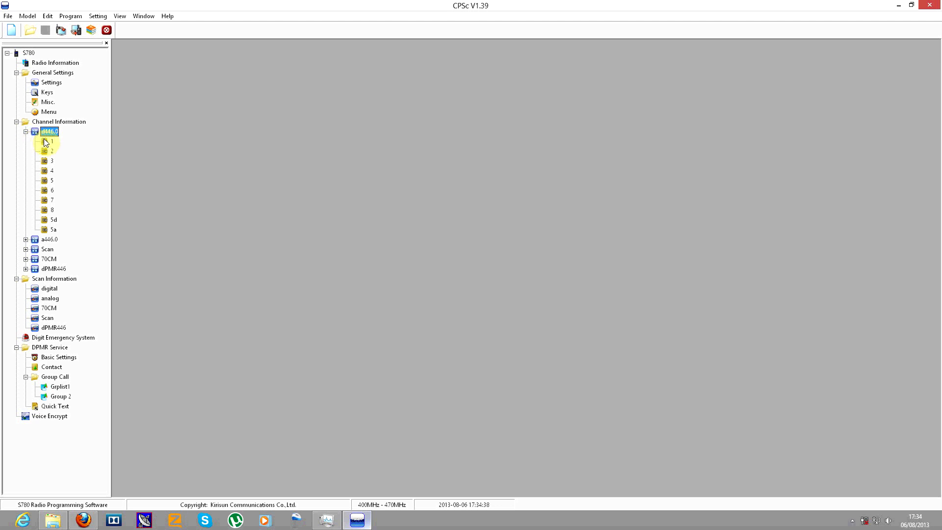
double_click(45, 141)
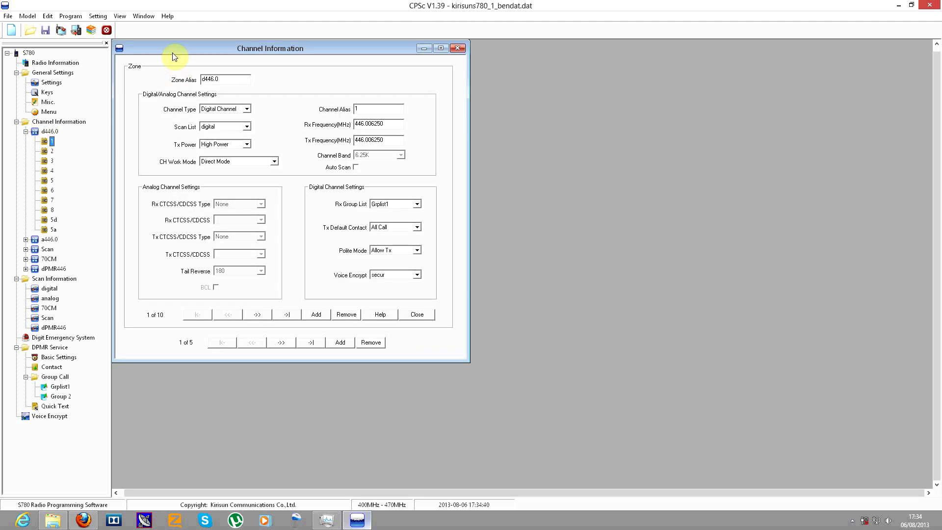
left_click_drag(172, 54, 284, 102)
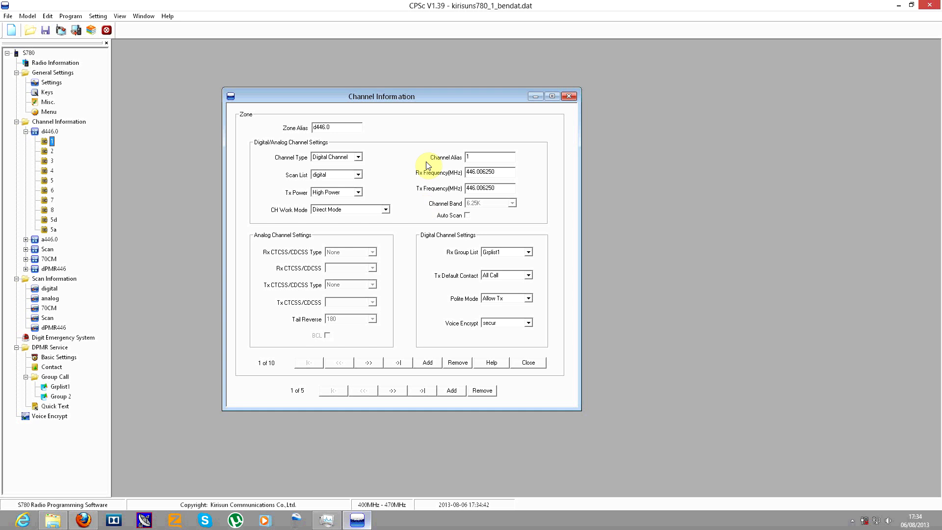
left_click(317, 124)
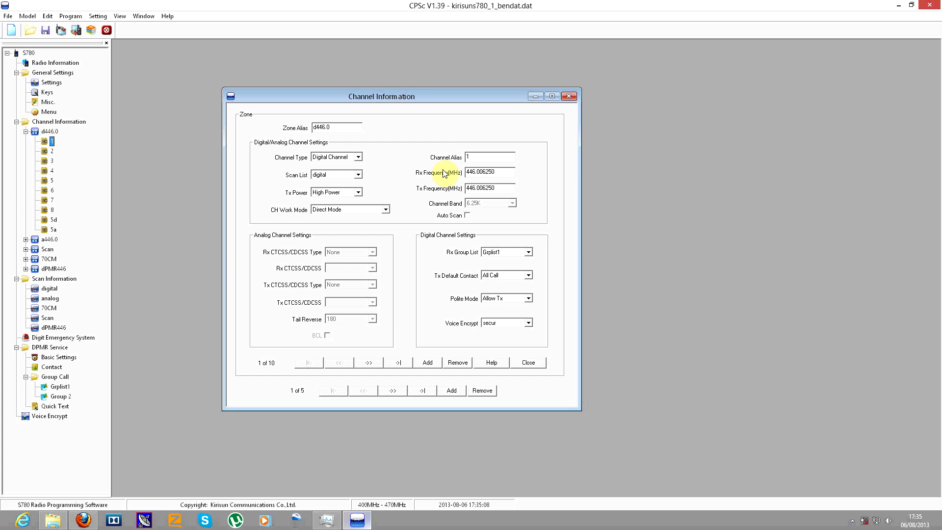
Step: Review channel 1's Channel Type and Scan List choices, keeping Digital Channel and digital
left_click(347, 157)
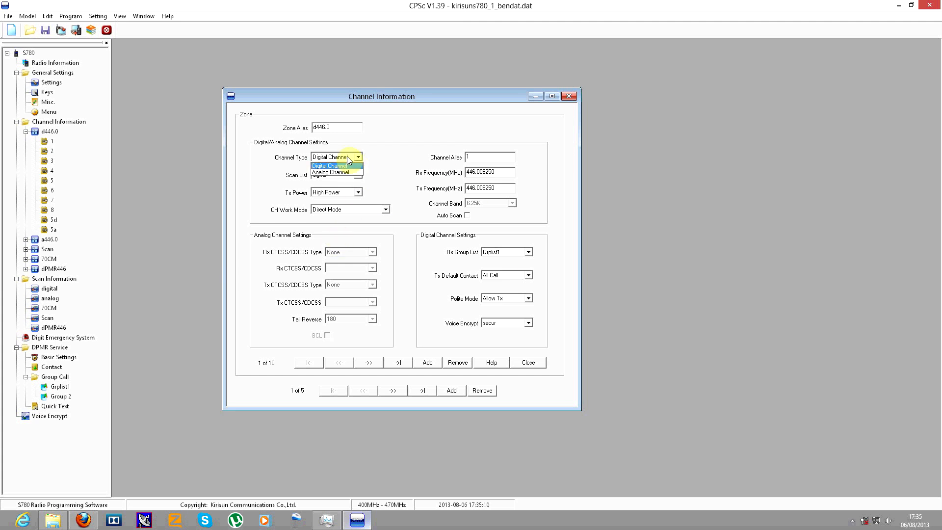
left_click(346, 156)
left_click(349, 175)
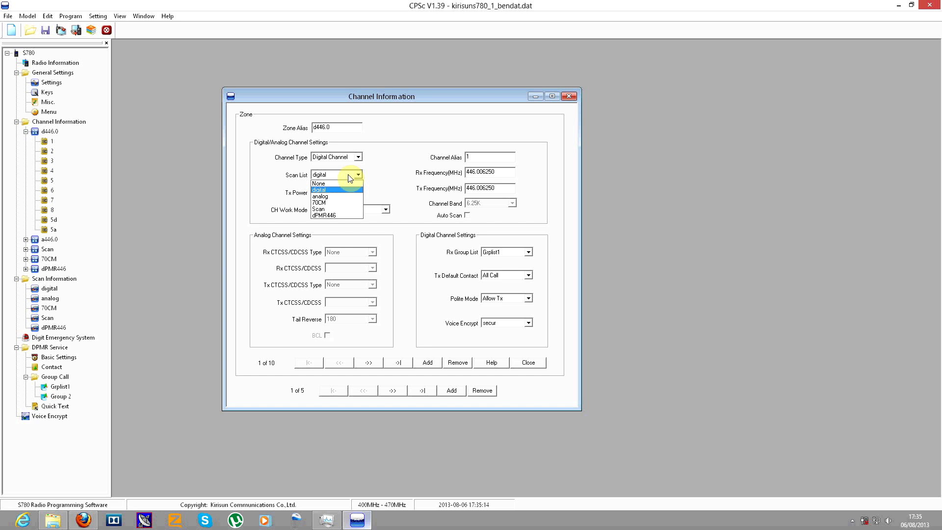
left_click(350, 175)
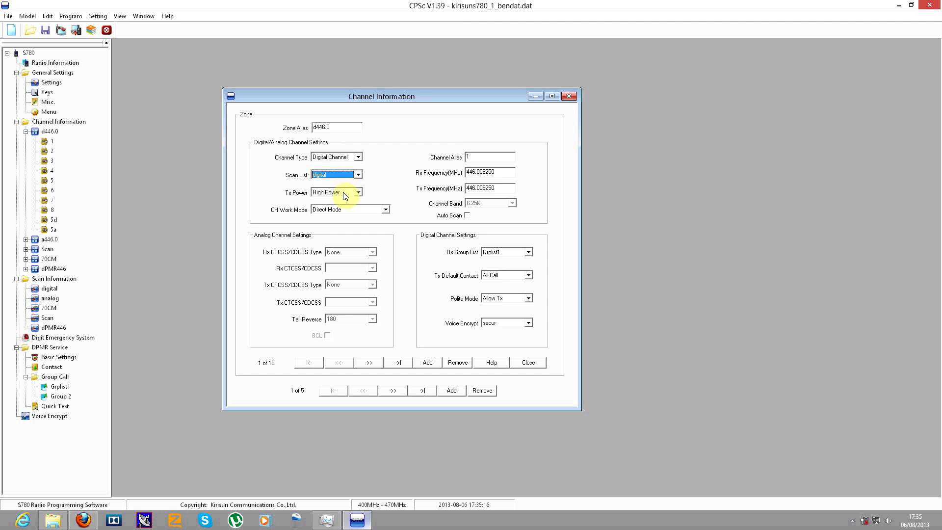
Step: Review channel 1's Tx Power and CH Work Mode choices, keeping High Power and Direct Mode
left_click(345, 194)
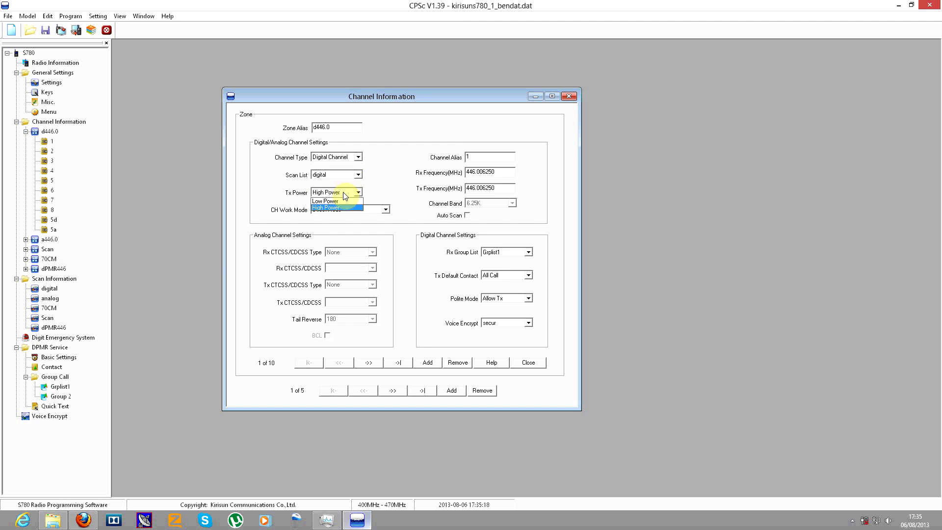
left_click(343, 193)
left_click(356, 210)
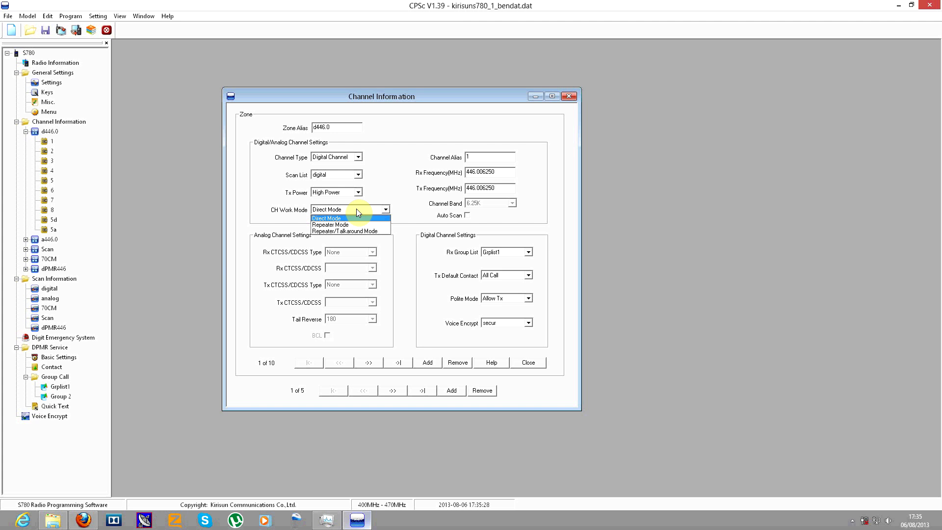
left_click(356, 210)
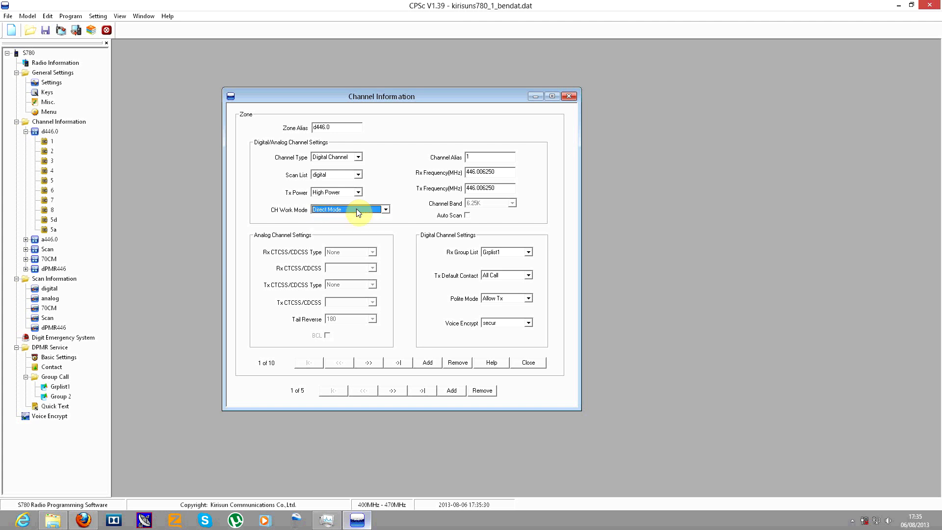
scroll(356, 211, "down", 1)
scroll(327, 213, "down", 1)
scroll(372, 209, "down", 1)
Step: Try editing the Channel Alias, keep it as 1, and check the Rx and Tx frequency fields
left_click(475, 157)
type("high")
key("BackSpace")
left_click(502, 168)
left_click(506, 187)
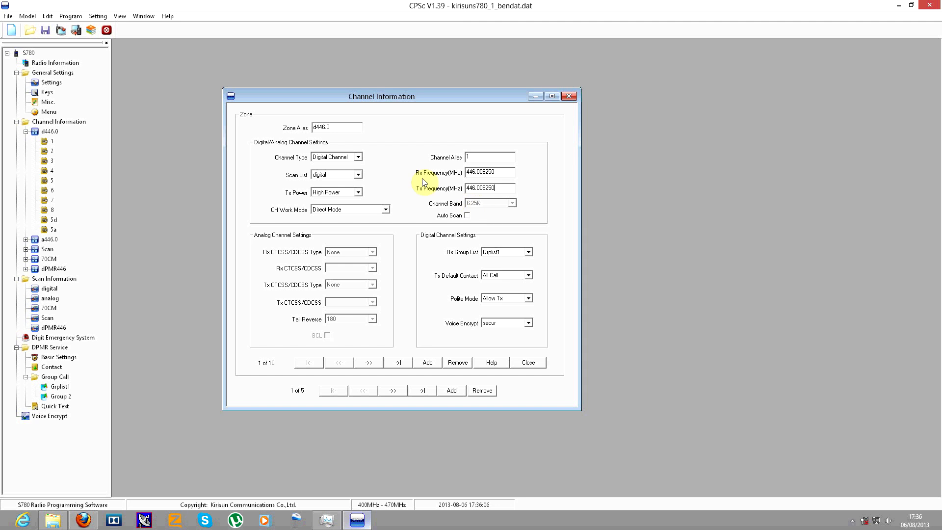
Step: Switch channel 1 to Analog Channel, review its Channel Band choices, and toggle Auto Scan on and off
left_click(358, 158)
left_click(354, 166)
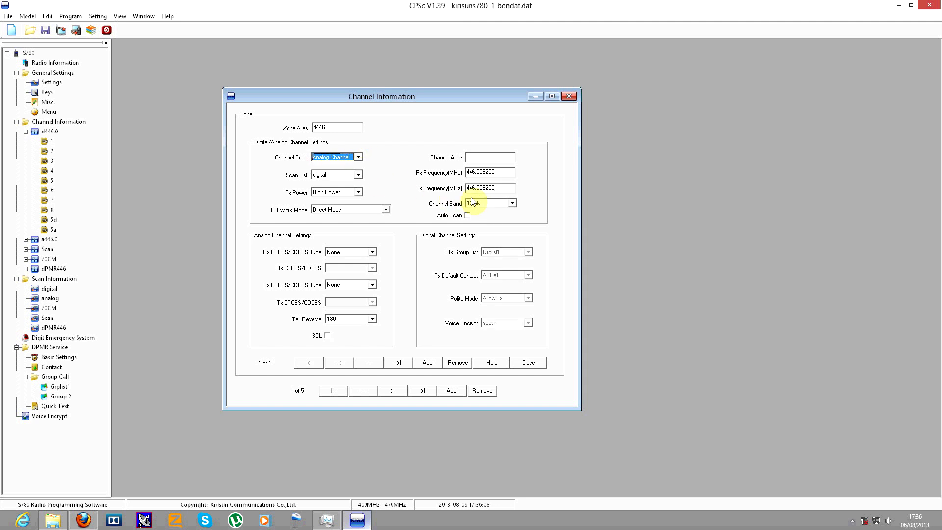
left_click(486, 203)
left_click(479, 205)
left_click(467, 216)
left_click(468, 217)
Step: Review the Scan List choices again, keeping digital, and return channel 1's type to Digital Channel
left_click(355, 175)
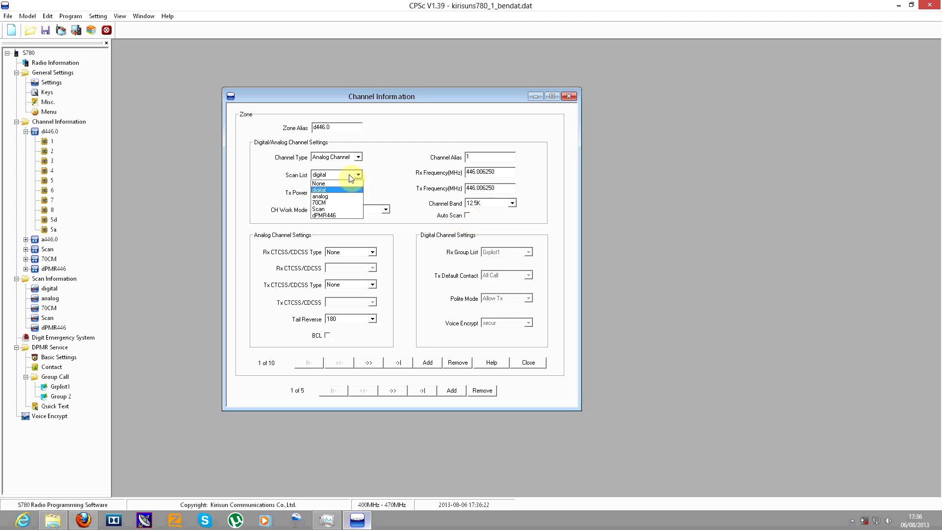
left_click(354, 176)
left_click(335, 159)
scroll(335, 158, "up", 1)
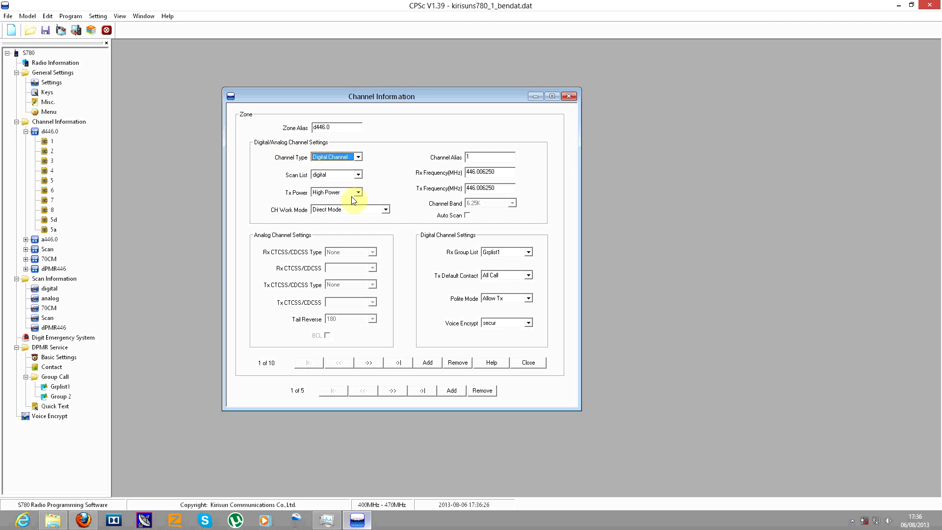
Step: Review the Rx Group List choices for the digital channel, keeping Grplist1
left_click(528, 253)
left_click(528, 253)
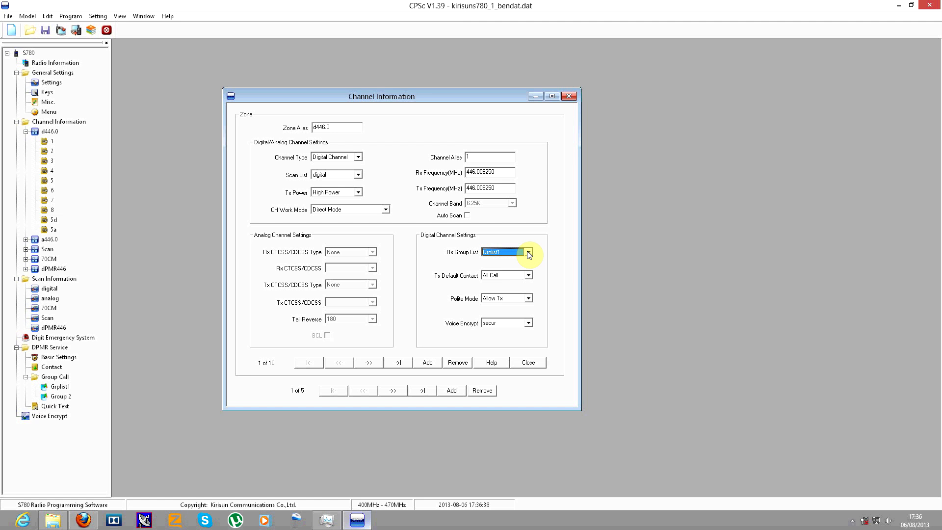
Step: Try group 1 and Radio as the Tx Default Contact for digital channel 1, and return it to All Call
left_click(516, 280)
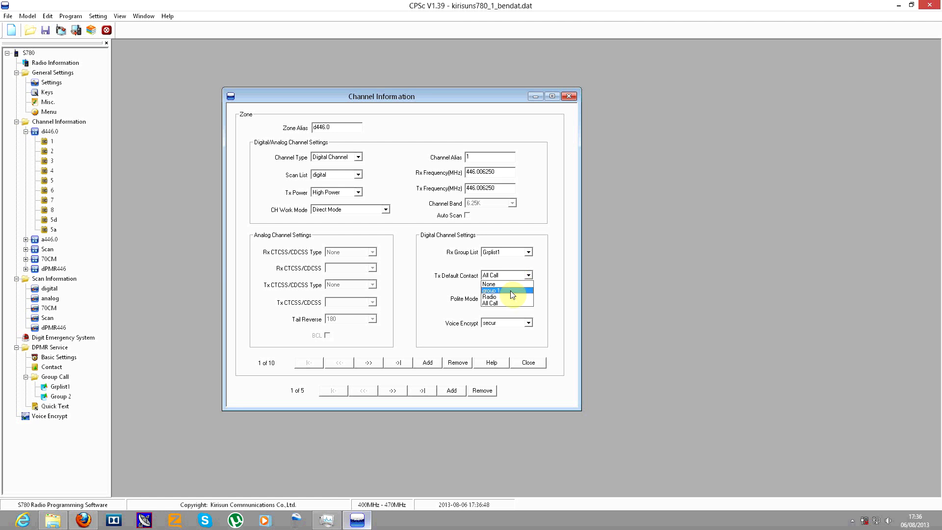
left_click(510, 290)
left_click(490, 252)
left_click(491, 252)
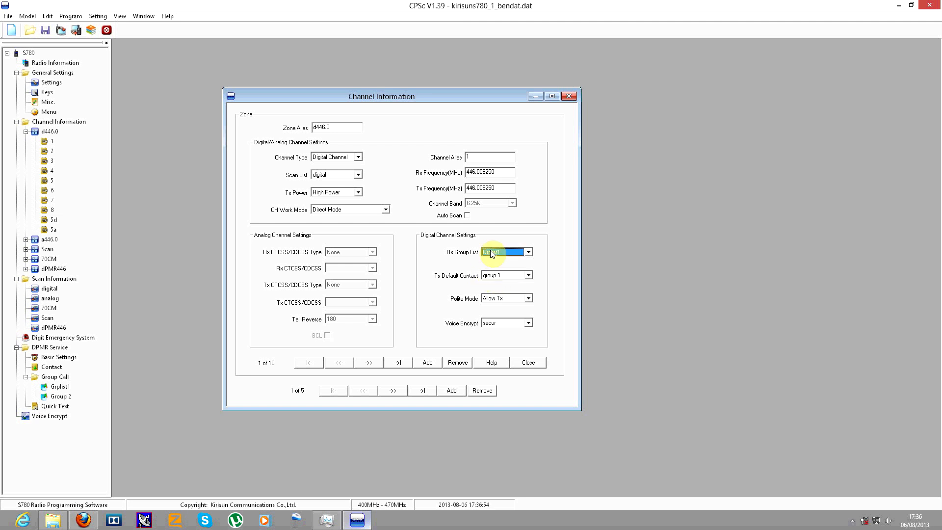
left_click(515, 276)
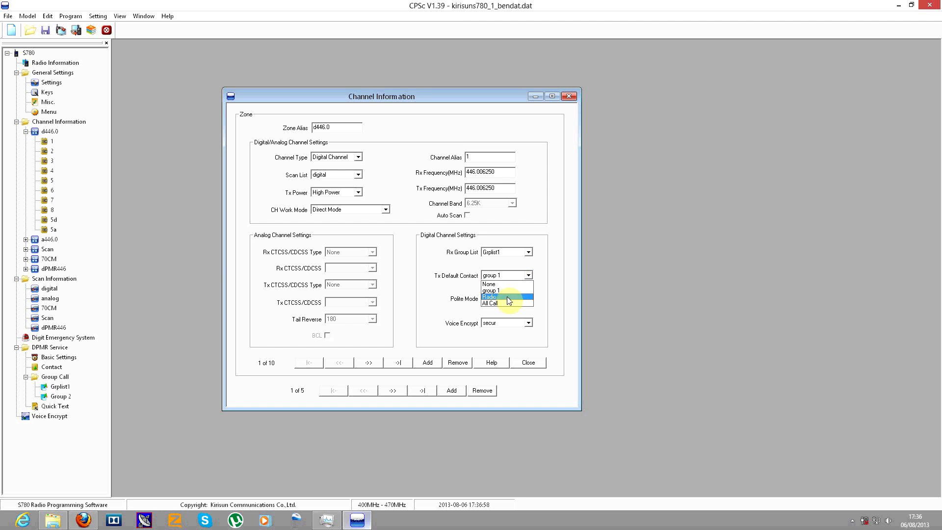
left_click(507, 297)
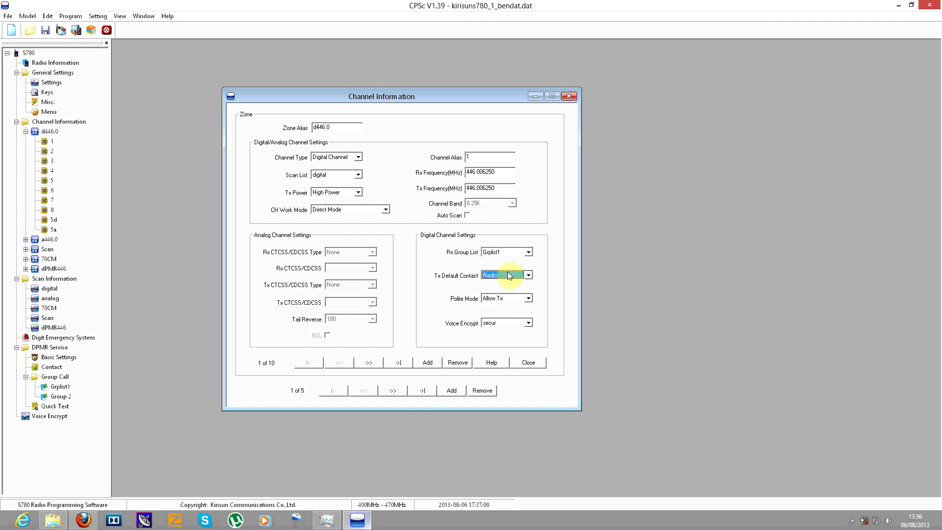
left_click(511, 275)
left_click(507, 303)
Step: Review the Polite Mode and Voice Encrypt choices for channel 1, keeping Allow Tx and secur
left_click(513, 298)
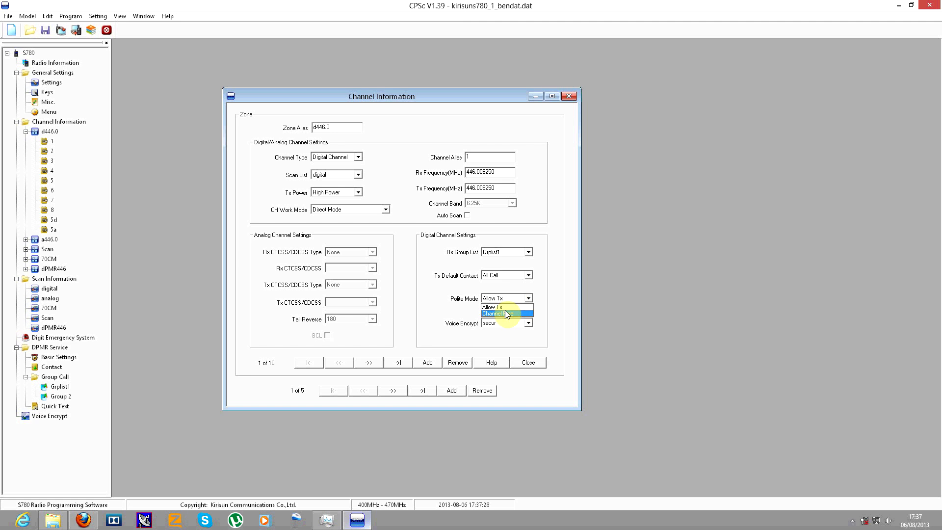
left_click(506, 307)
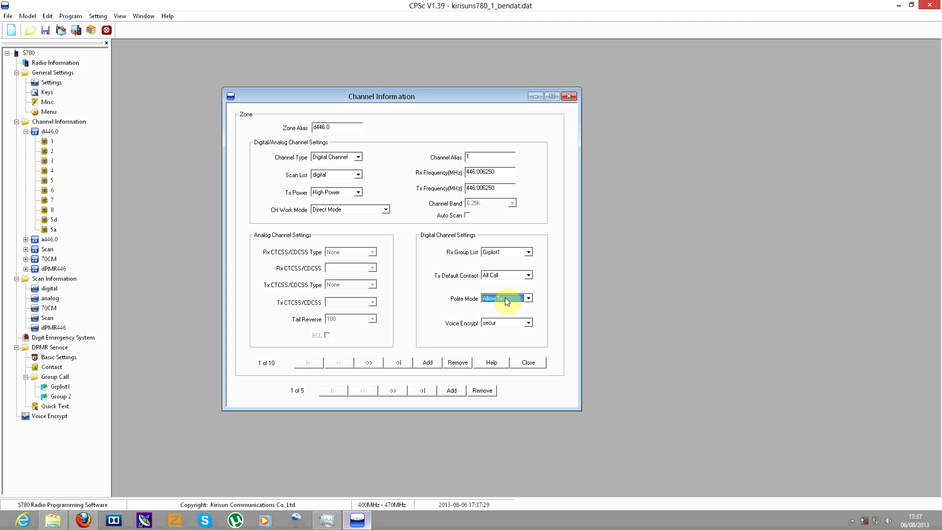
left_click(507, 323)
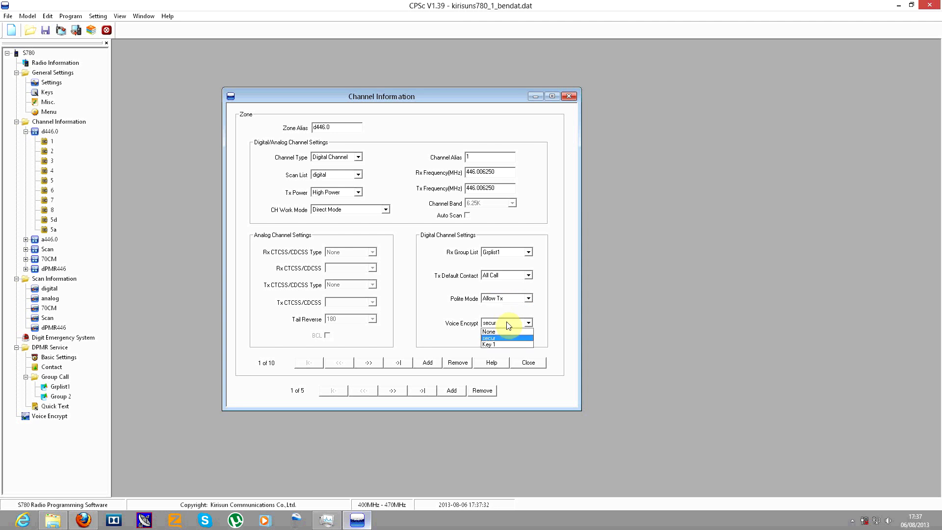
left_click(508, 324)
Step: Switch channel 1 to Analog Channel and try CTCSS and CDCSS Invert as its Rx CTCSS/CDCSS Type
scroll(515, 324, "down", 1)
left_click(327, 157)
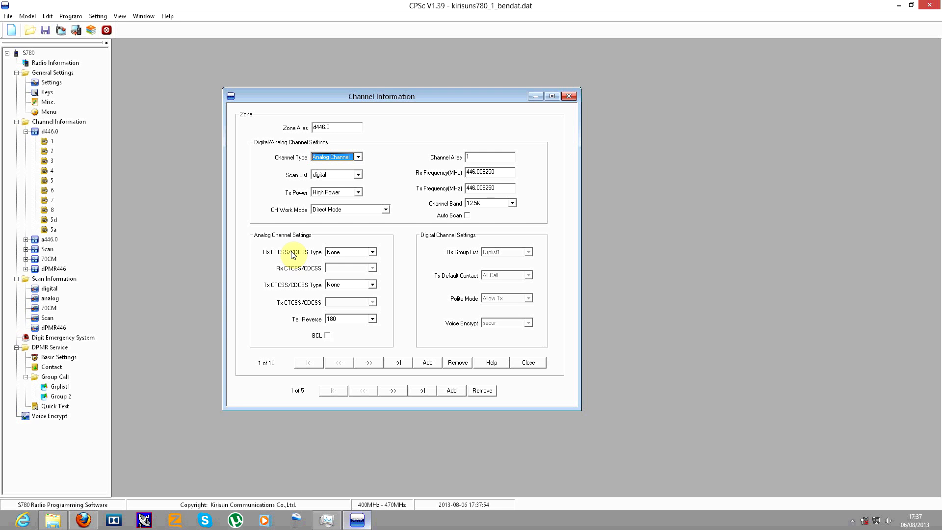
left_click(342, 253)
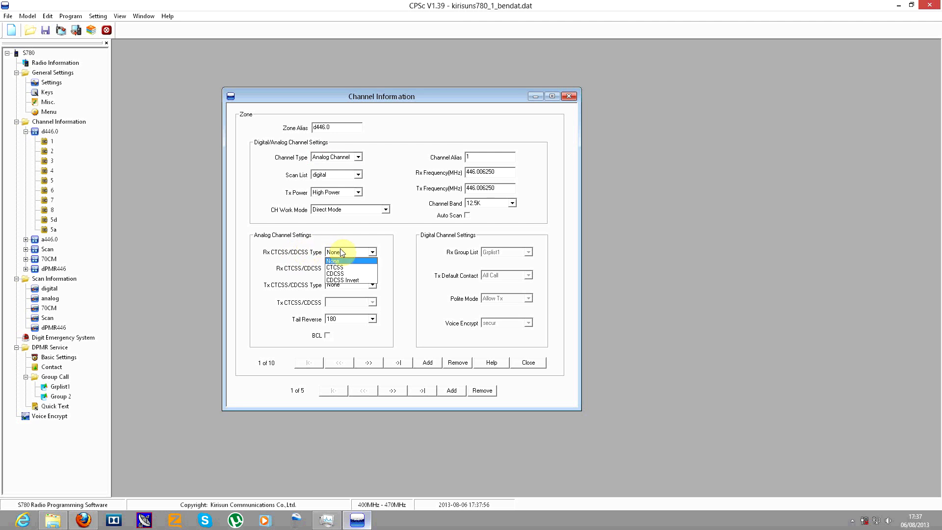
left_click(342, 253)
left_click(355, 252)
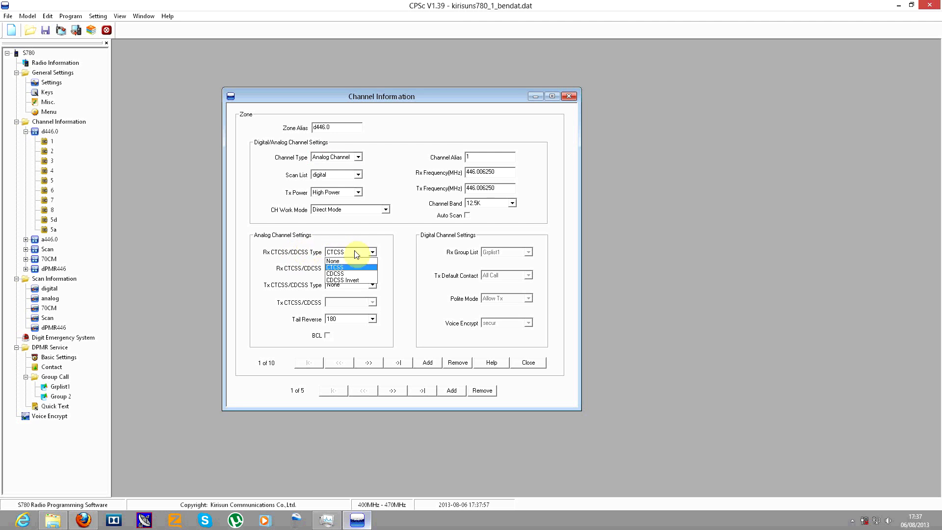
left_click(340, 281)
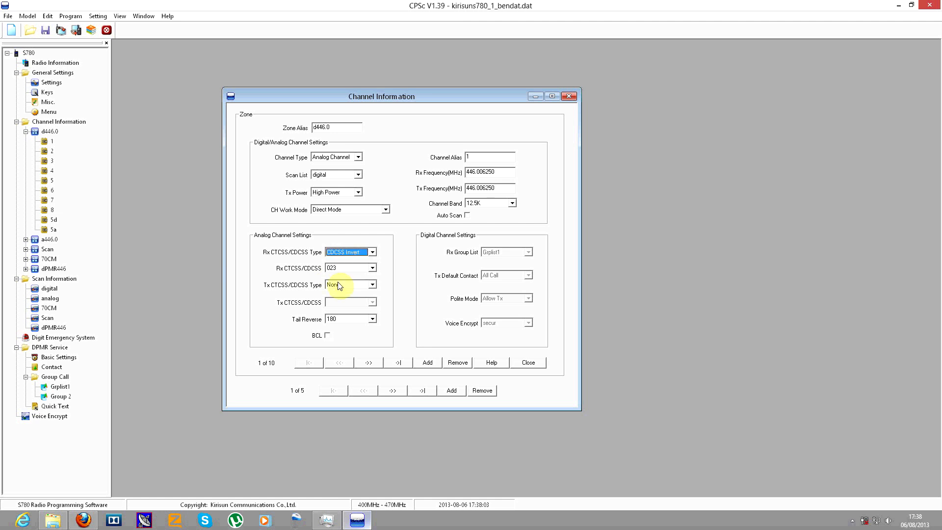
Step: Try CTCSS again as the Rx CTCSS/CDCSS Type and reset the type to None
left_click(335, 252)
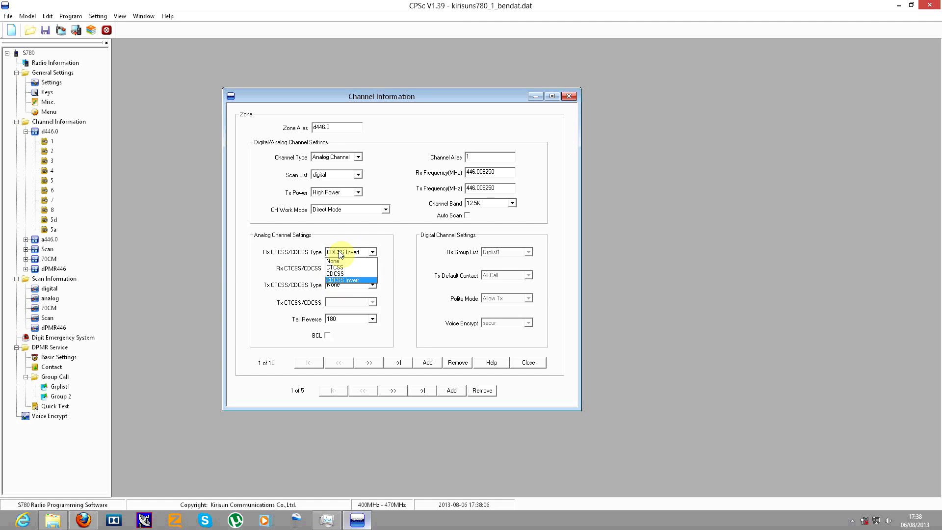
left_click(338, 259)
scroll(339, 251, "down", 1)
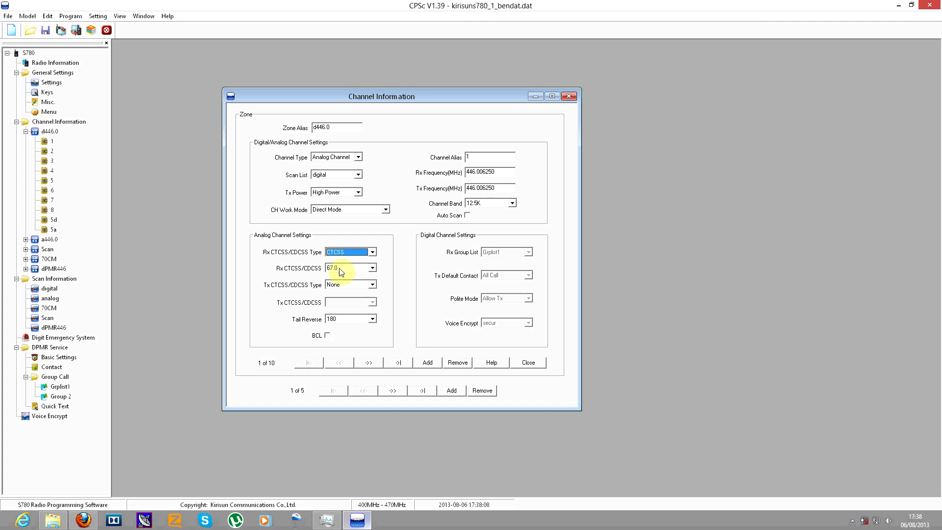
double_click(340, 281)
scroll(370, 286, "up", 2)
left_click(341, 252)
left_click(338, 259)
Step: Review the Tail Reverse choices, keeping 180, and return channel 1's type to Digital Channel
left_click(351, 319)
left_click(352, 327)
left_click(322, 341)
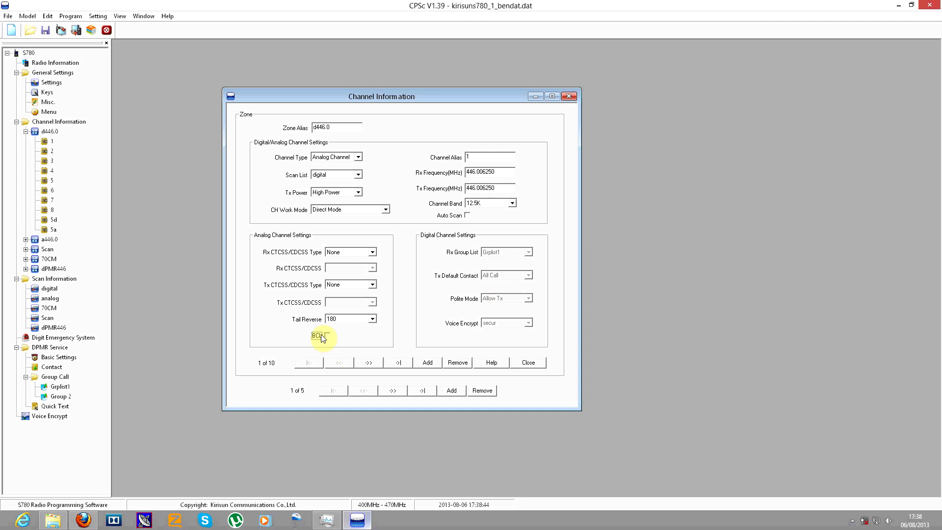
left_click(338, 156)
scroll(327, 159, "down", 1)
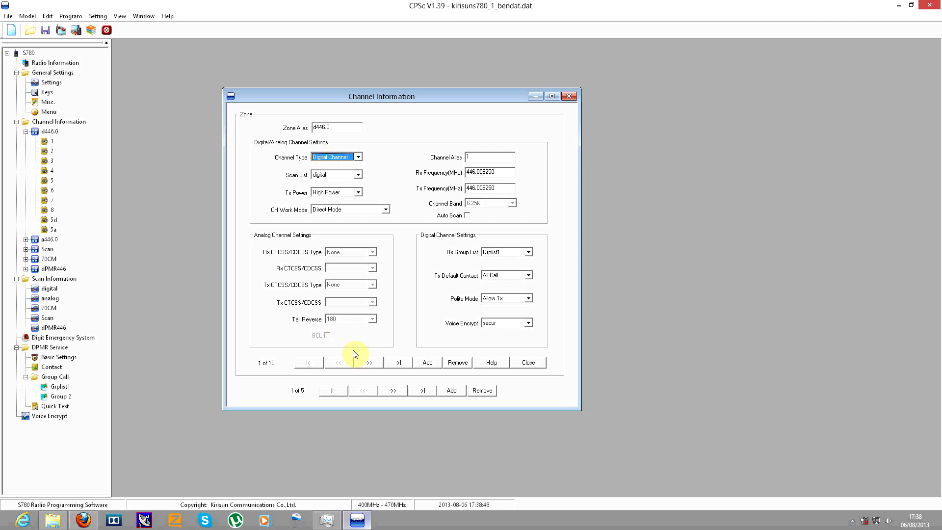
Step: Browse the d446.0 zone's channels and compare its settings with those of the a446.0 zone
left_click(369, 363)
left_click(369, 363)
left_click(369, 363)
left_click(368, 363)
left_click(388, 393)
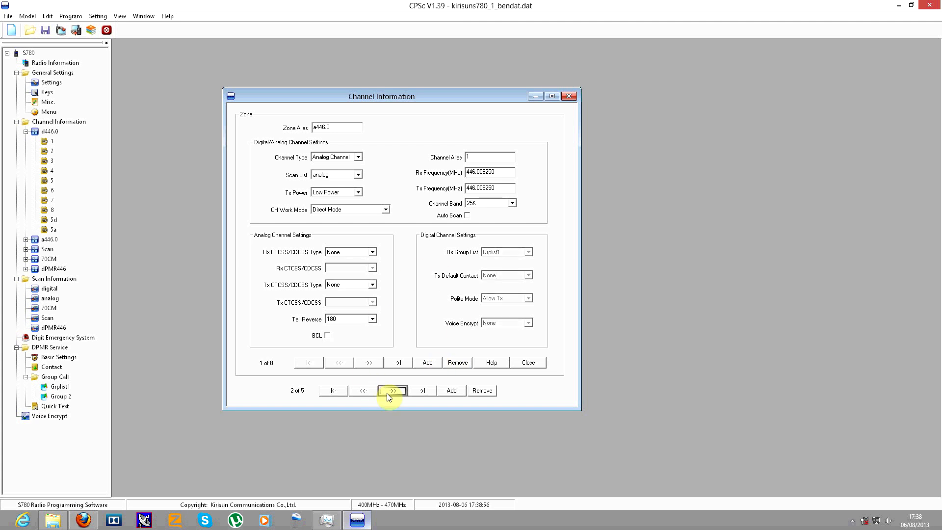
left_click(363, 391)
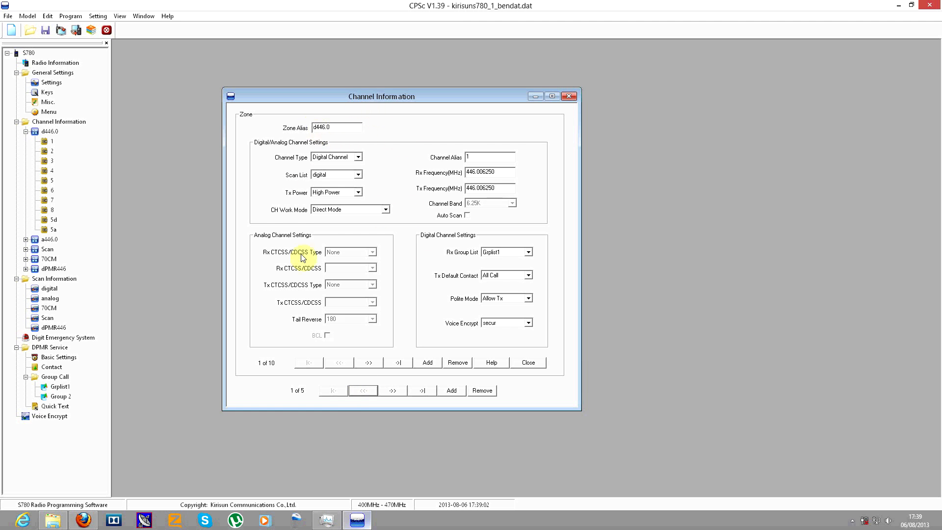
left_click(392, 391)
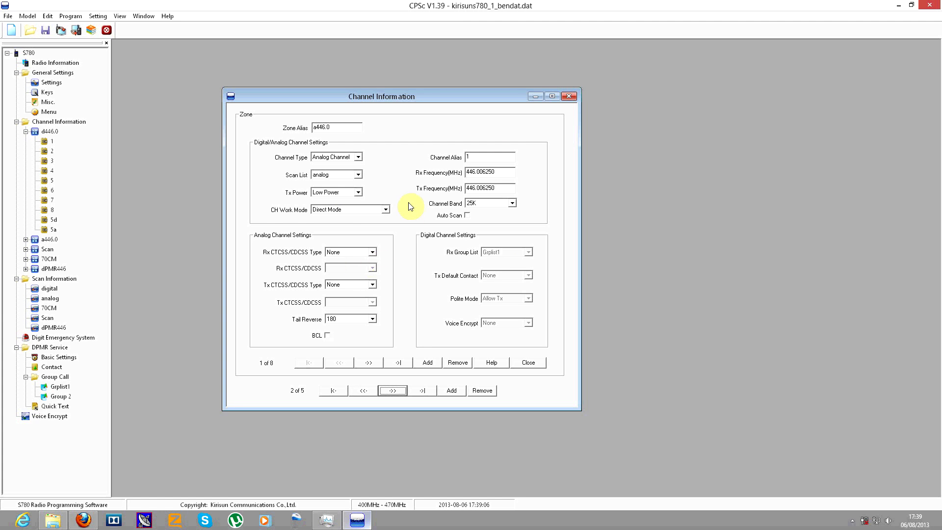
Step: Compare the Channel Band of channels 1 and 2 in the a446.0 zone and choose channel 1's band
left_click(488, 203)
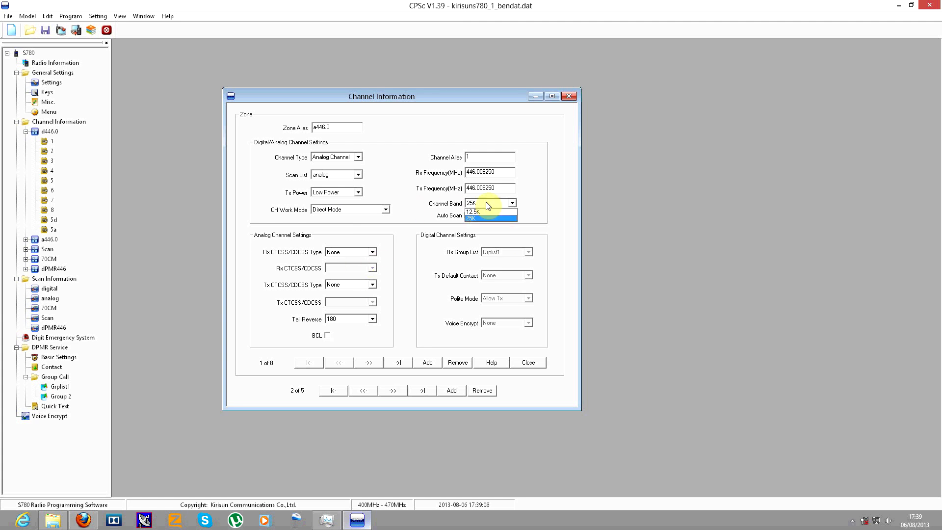
left_click(488, 202)
left_click(368, 363)
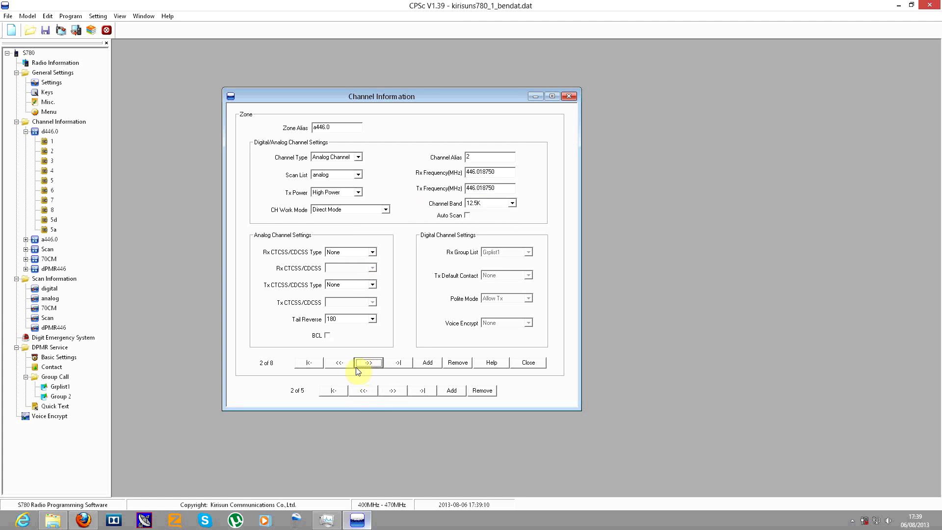
left_click(351, 363)
left_click(478, 203)
left_click(478, 219)
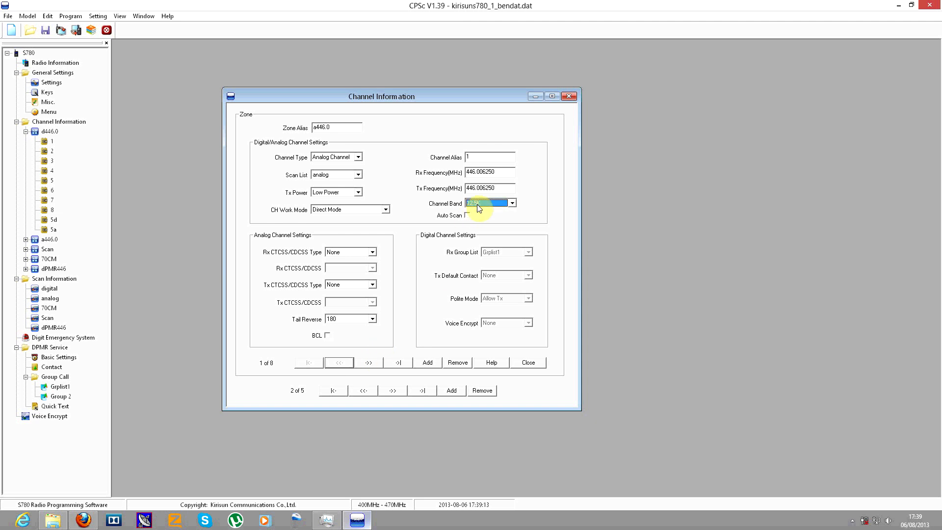
Step: Go to channel 2 of the a446.0 zone and examine its Rx Frequency value
left_click(363, 366)
left_click(363, 365)
left_click(341, 362)
left_click(489, 171)
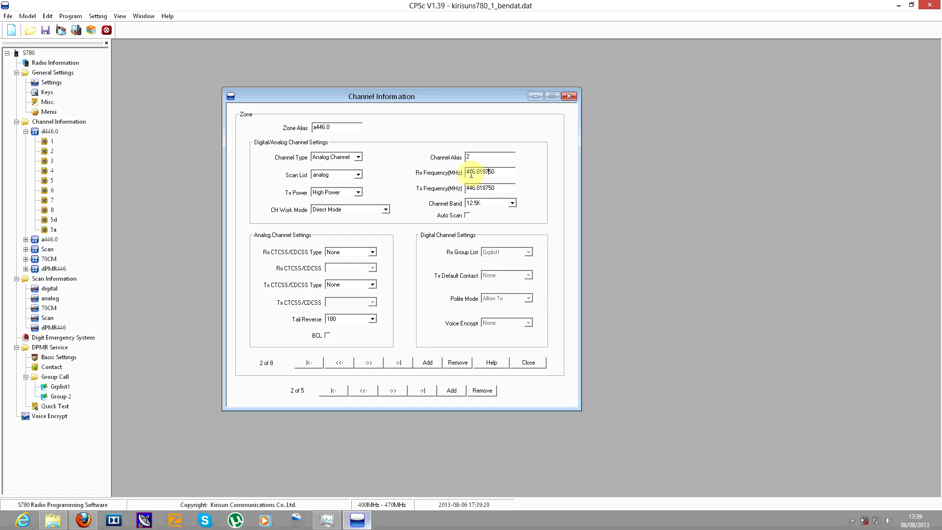
double_click(493, 170)
left_click(495, 169)
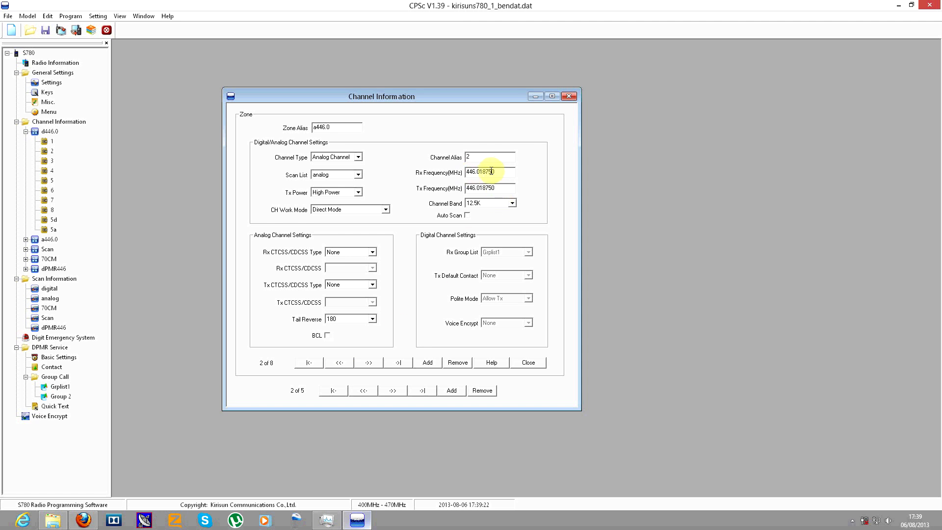
left_click_drag(491, 170, 466, 178)
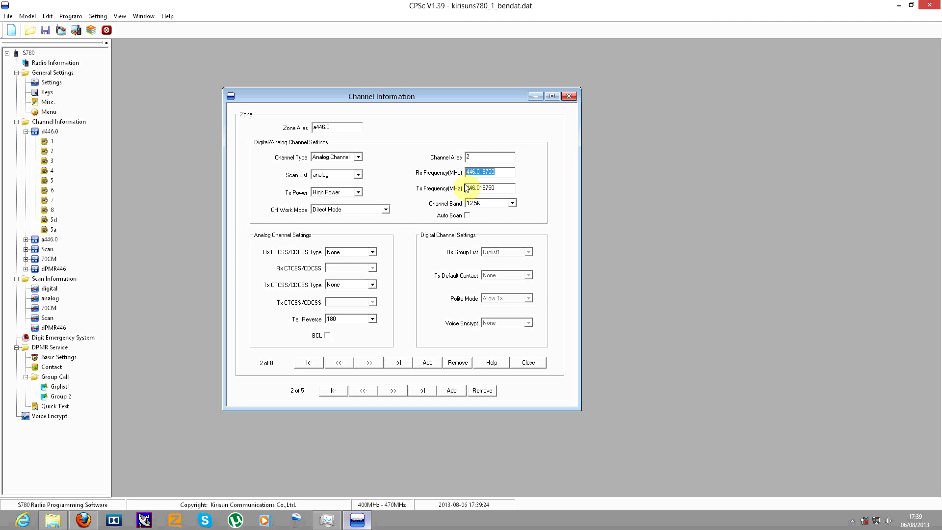
left_click(500, 172)
left_click_drag(501, 172, 466, 175)
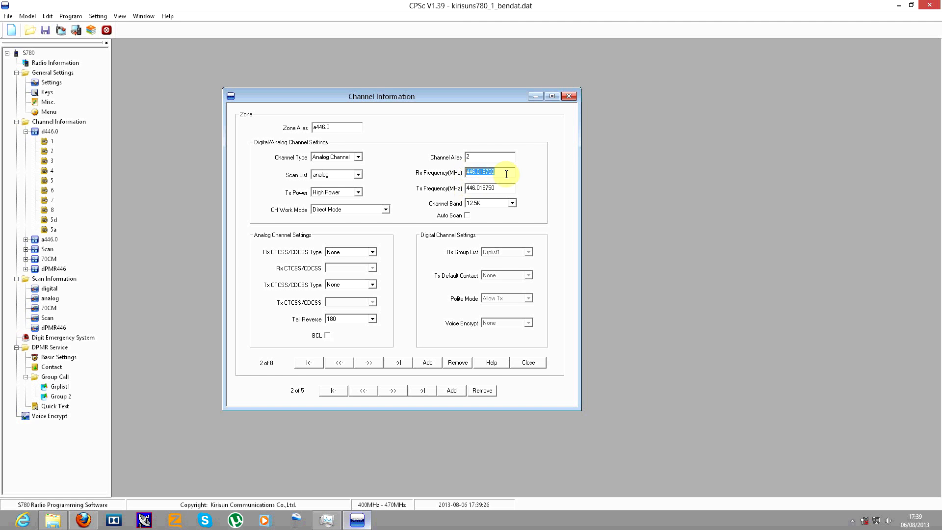
left_click(506, 174)
Step: Open the digital scan list in place of the channel settings and move its window toward the middle of the workspace
left_click(26, 133)
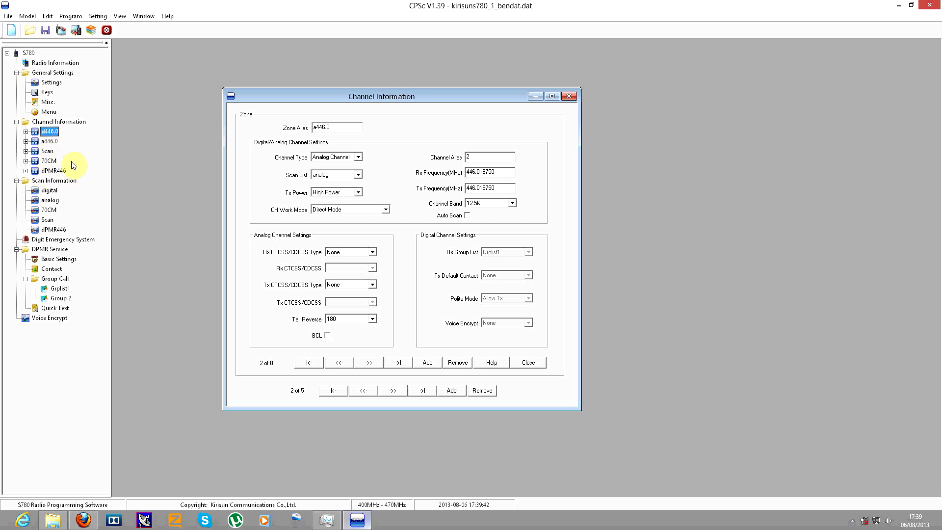
left_click(54, 181)
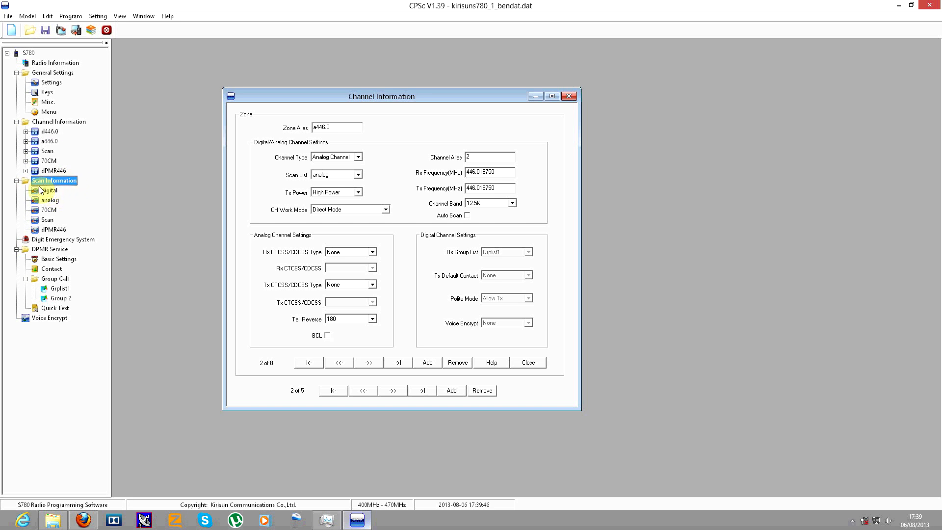
left_click(49, 190)
left_click(569, 96)
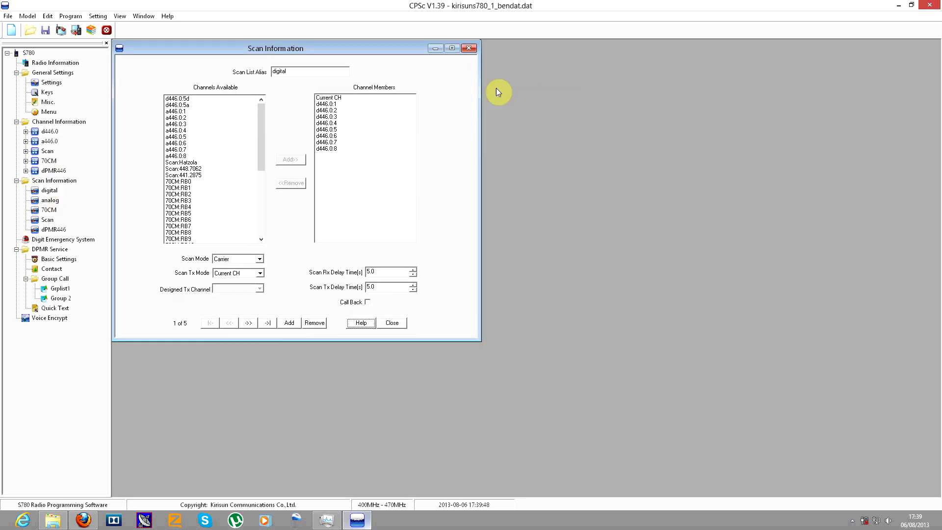
mouse_move(260, 41)
left_mouse_down()
mouse_move(311, 59)
mouse_move(300, 42)
mouse_move(311, 61)
mouse_move(446, 108)
left_mouse_up()
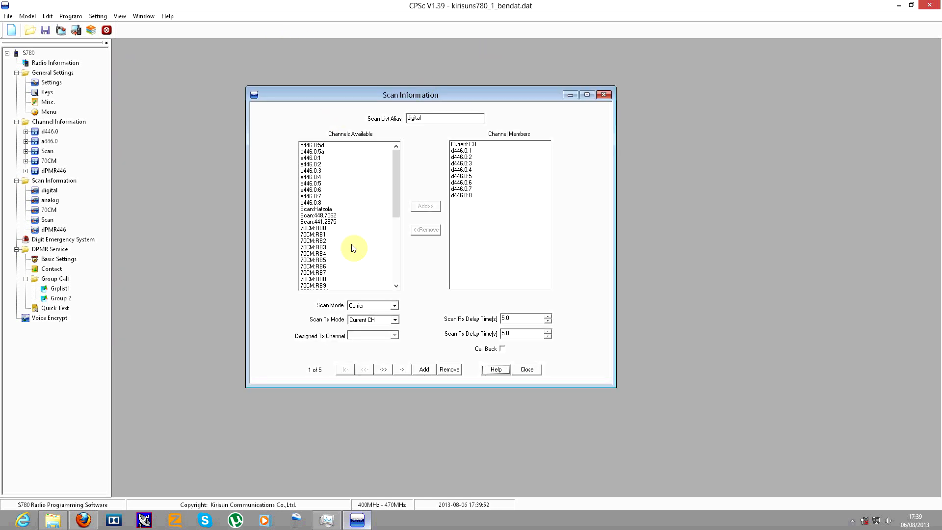
Step: Examine the digital scan list's available channels, its members and its Scan List Alias
left_click_drag(396, 181, 395, 158)
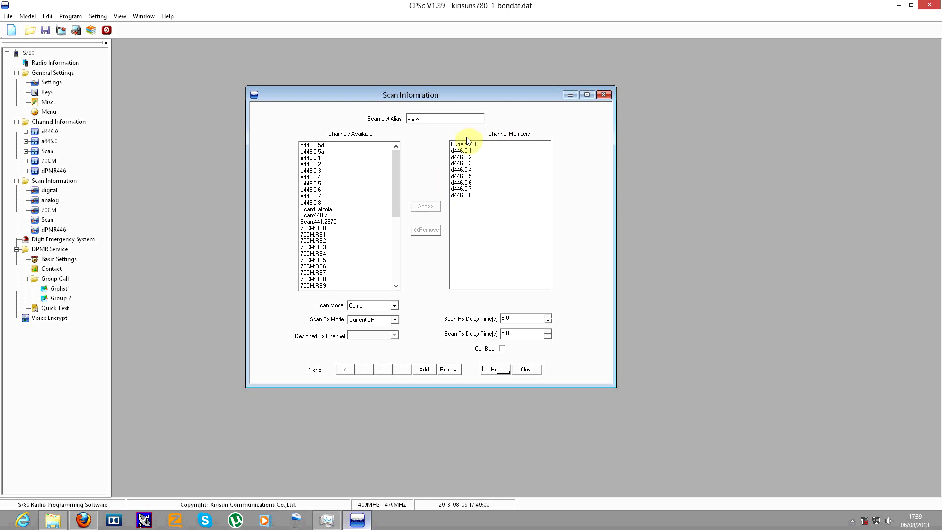
left_click(411, 115)
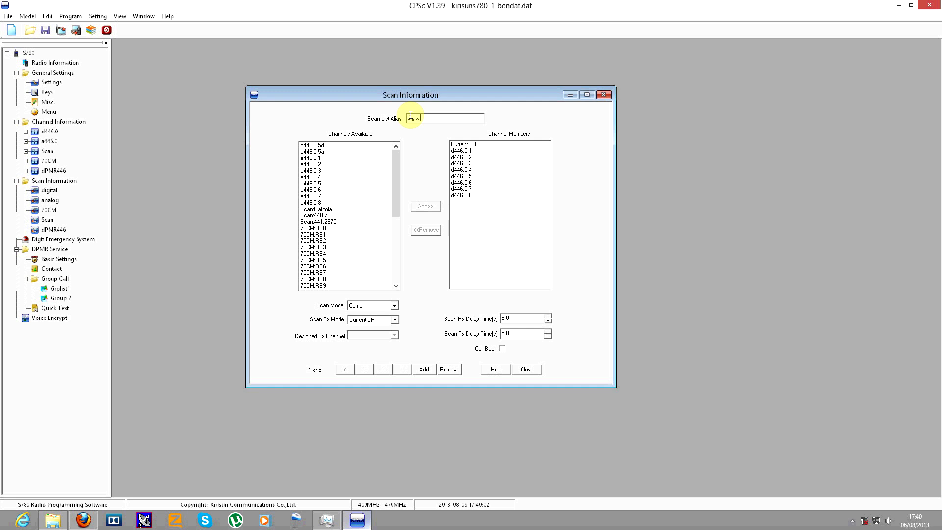
double_click(412, 117)
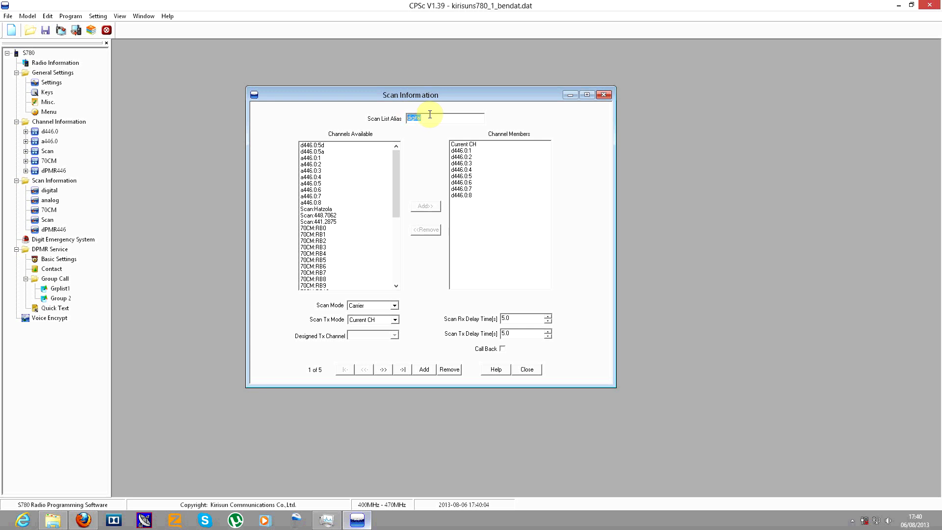
left_click(430, 114)
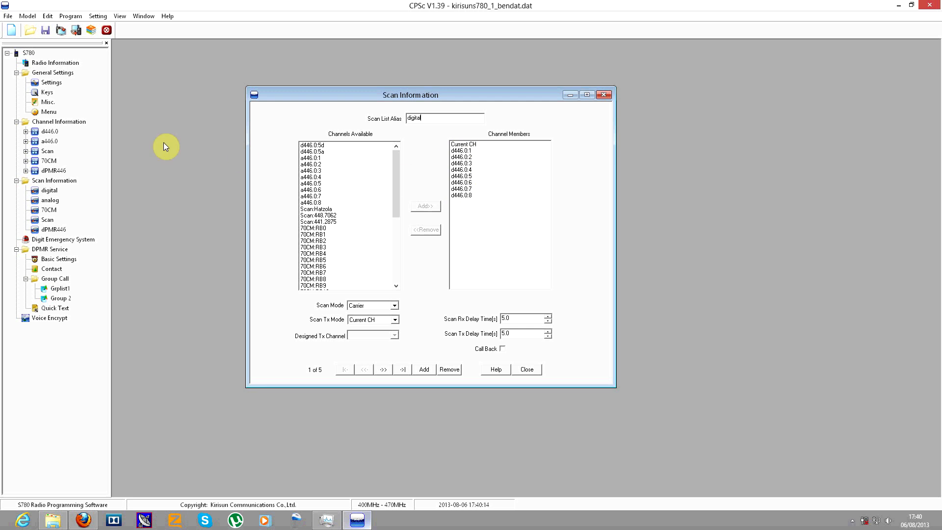
Step: Expand the d446.0 zone and open channel 3's settings
double_click(42, 131)
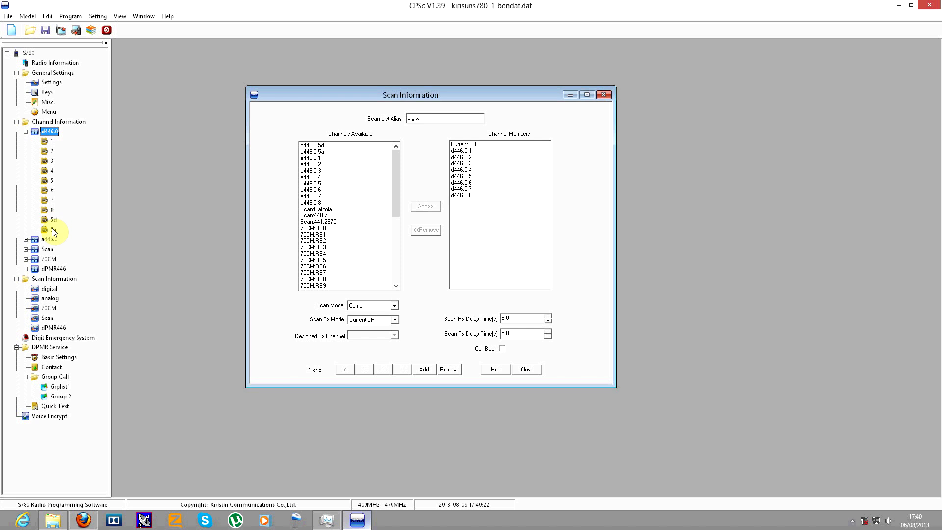
double_click(47, 163)
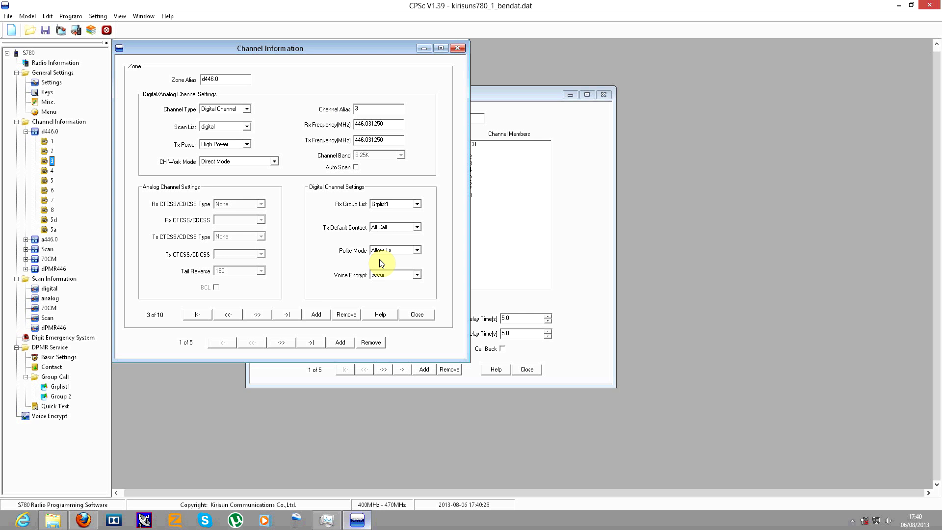
Step: Check the Scan List choices for channel 3 of the d446.0 zone and open channel 1 of the a446.0 zone
left_click(238, 126)
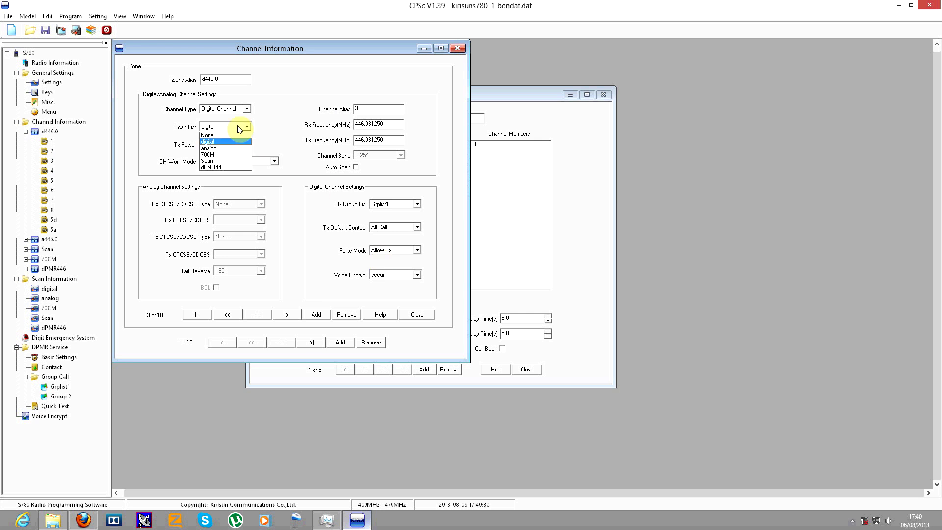
left_click(239, 128)
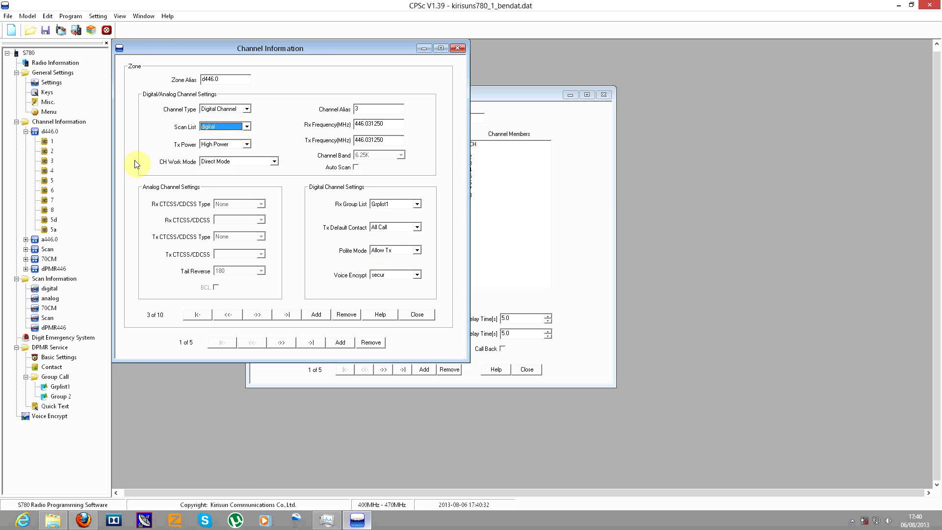
left_click(26, 240)
double_click(51, 249)
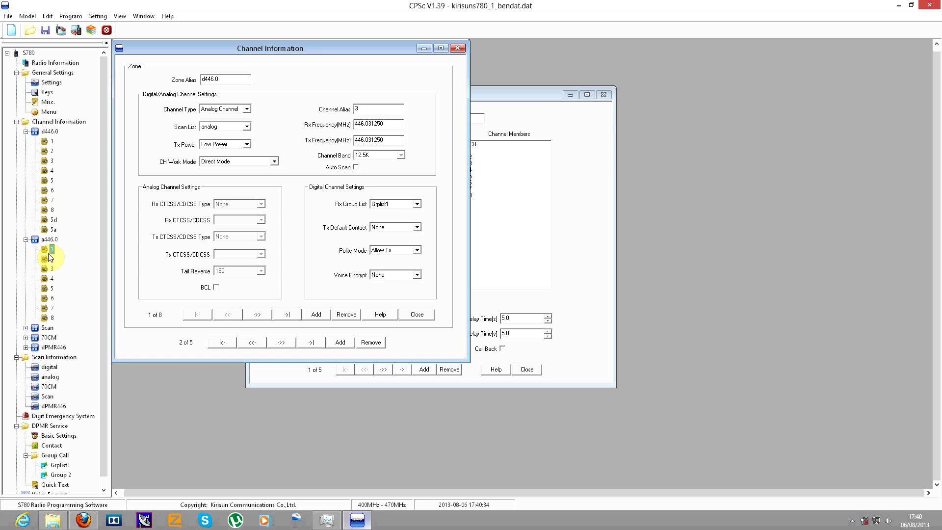
Step: Look through the Scan List choices for channel 1 of the a446.0 zone and select analog
left_click(238, 127)
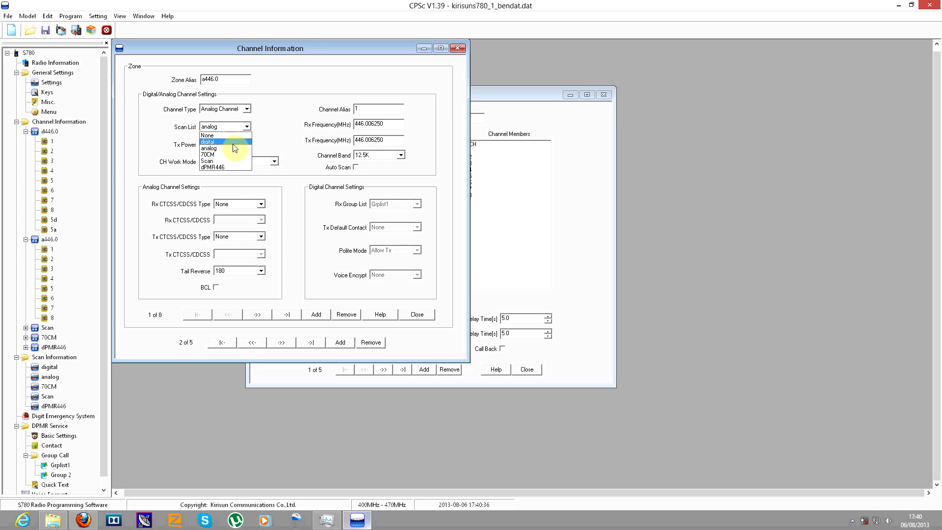
left_click(236, 142)
left_click(239, 127)
left_click(221, 148)
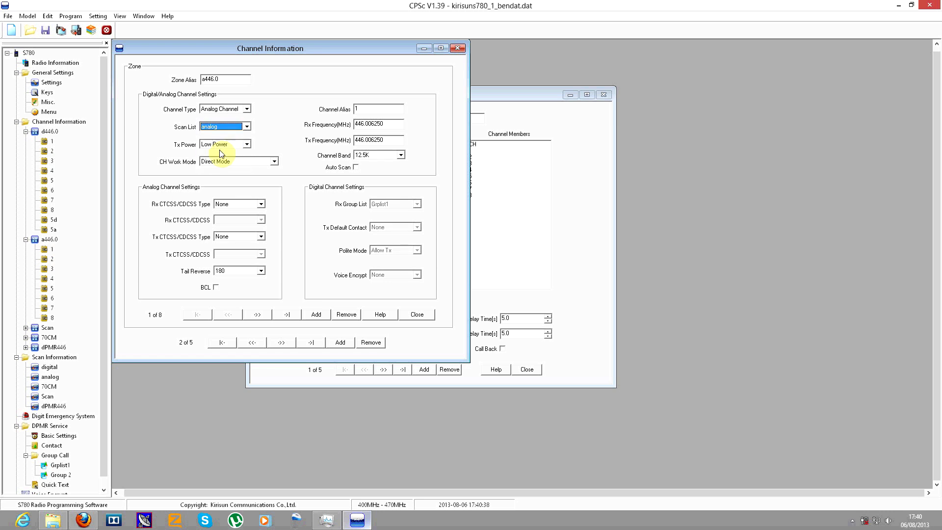
Step: Return to channel 3 of the d446.0 zone, close the channel settings and advance to the analog scan list
left_click(51, 161)
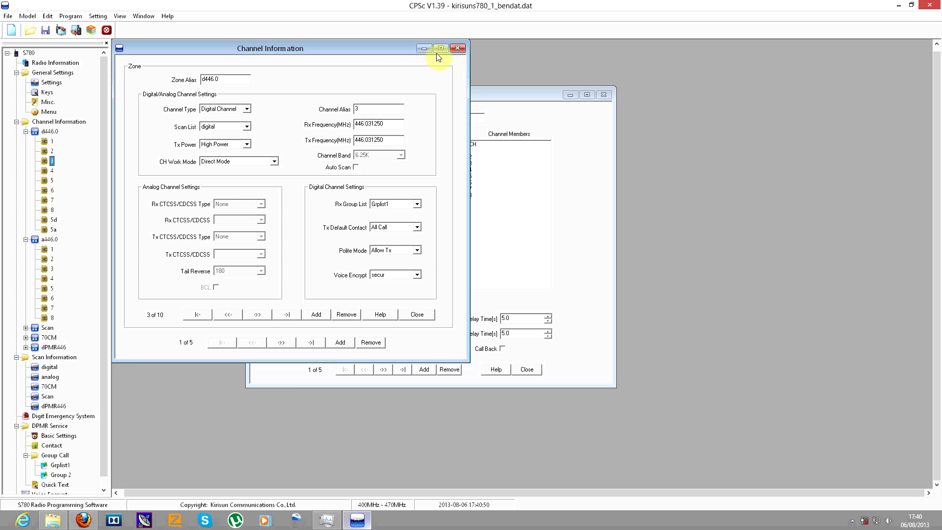
left_click(457, 48)
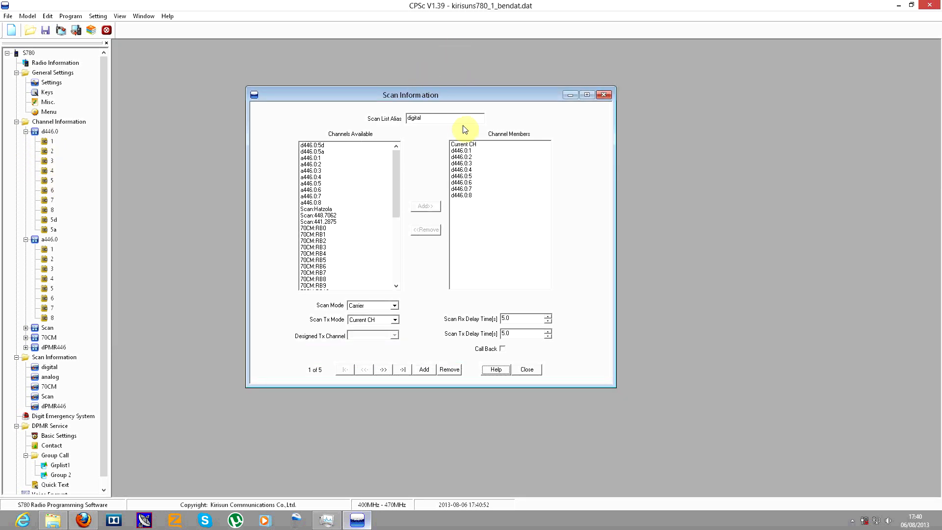
left_click(384, 370)
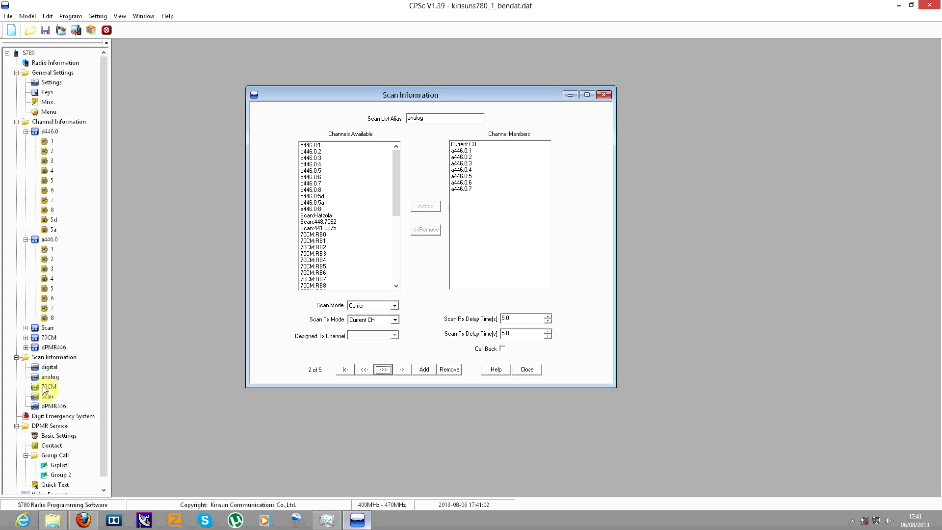
Step: Collapse the Channel Information and Scan Information branches and close the scan list window
left_click(16, 121)
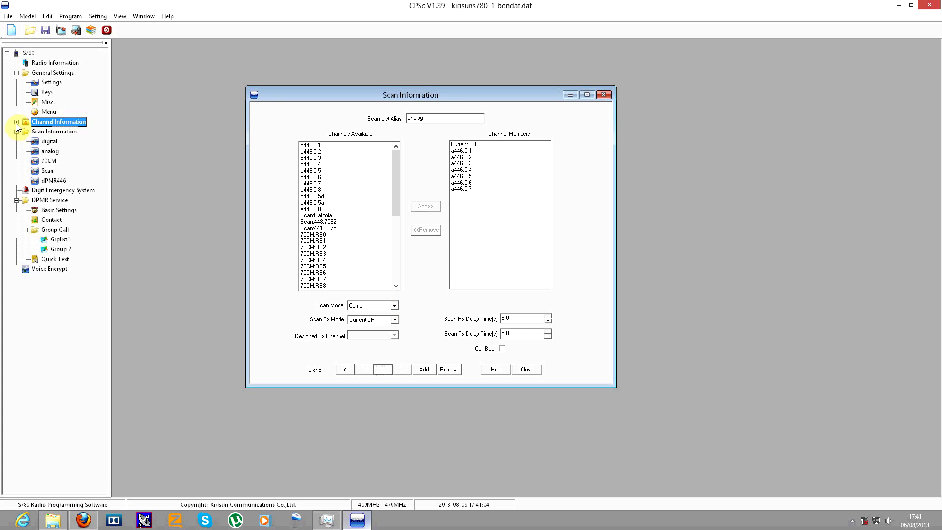
left_click(16, 131)
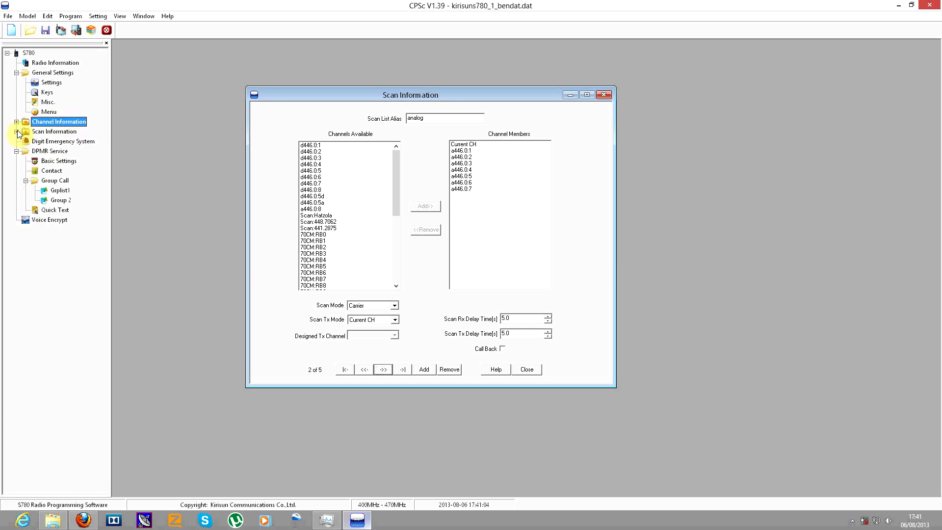
left_click(603, 95)
Step: Open the Digit Emergency System settings and move the window toward the middle of the workspace
double_click(62, 141)
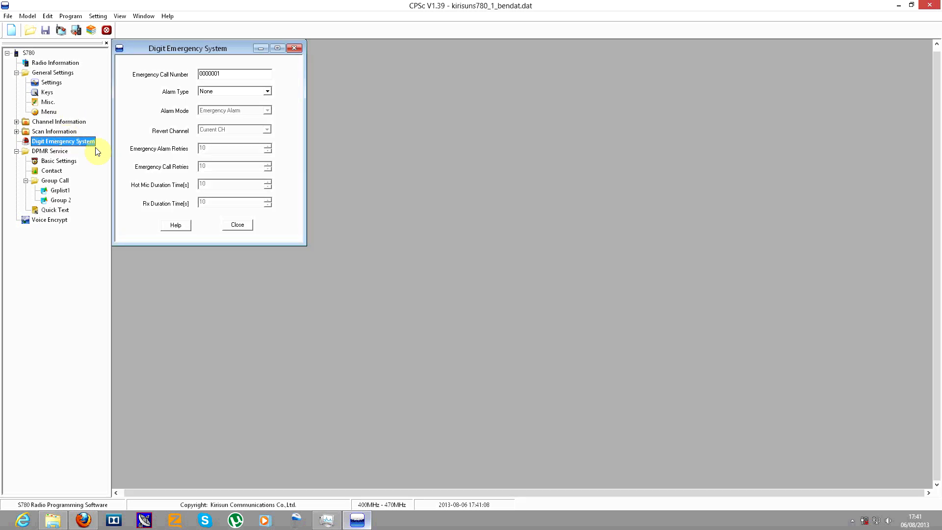
left_click_drag(205, 55, 338, 155)
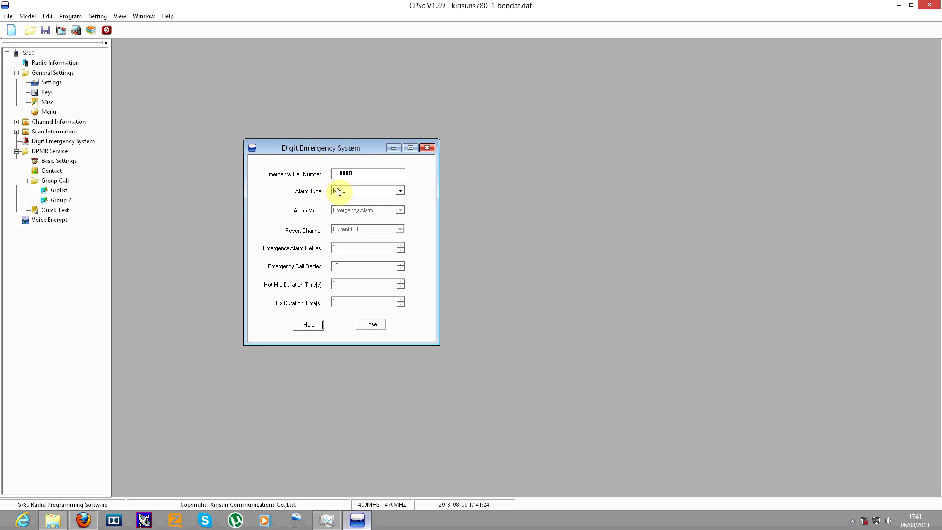
Step: Set the emergency Alarm Type to Silent w/Voice and the Alarm Mode to Alarm w/Voice
left_click(353, 197)
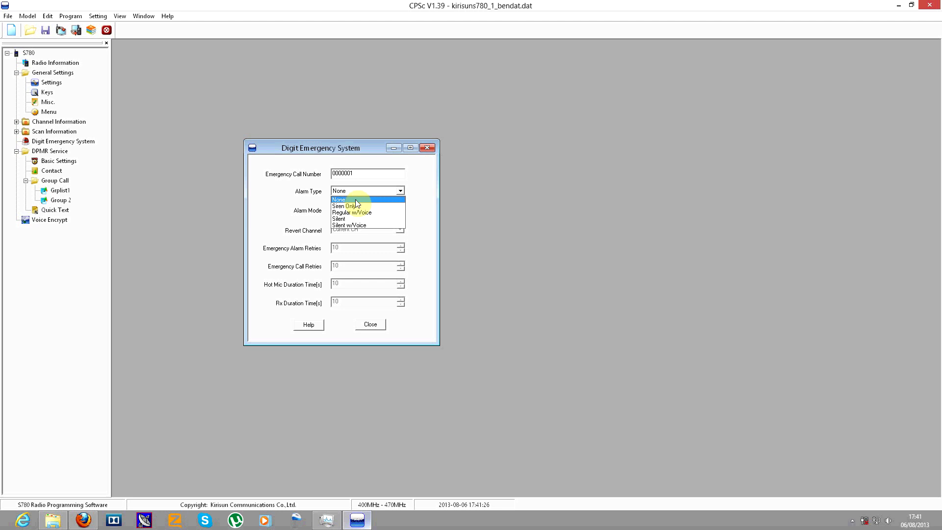
left_click(361, 210)
scroll(373, 191, "down", 1)
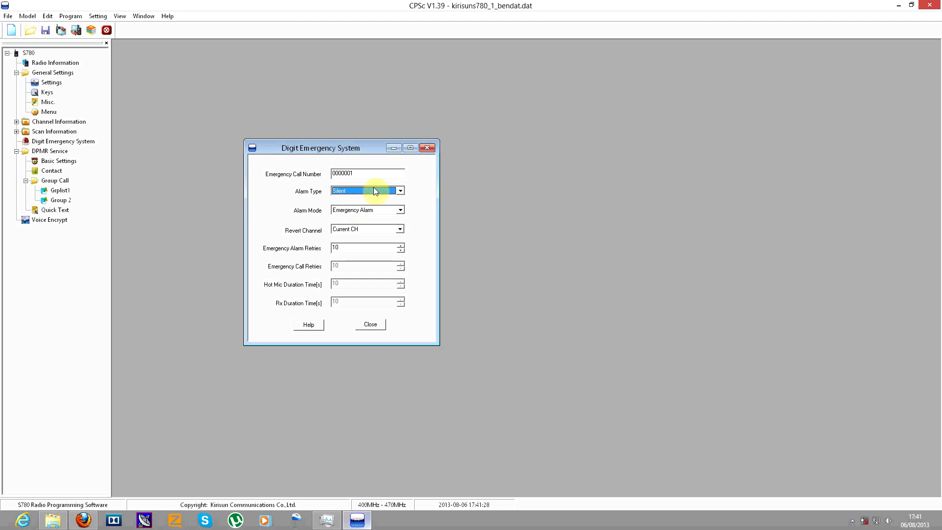
scroll(375, 191, "up", 4)
scroll(379, 194, "down", 2)
left_click(377, 209)
left_click(377, 209)
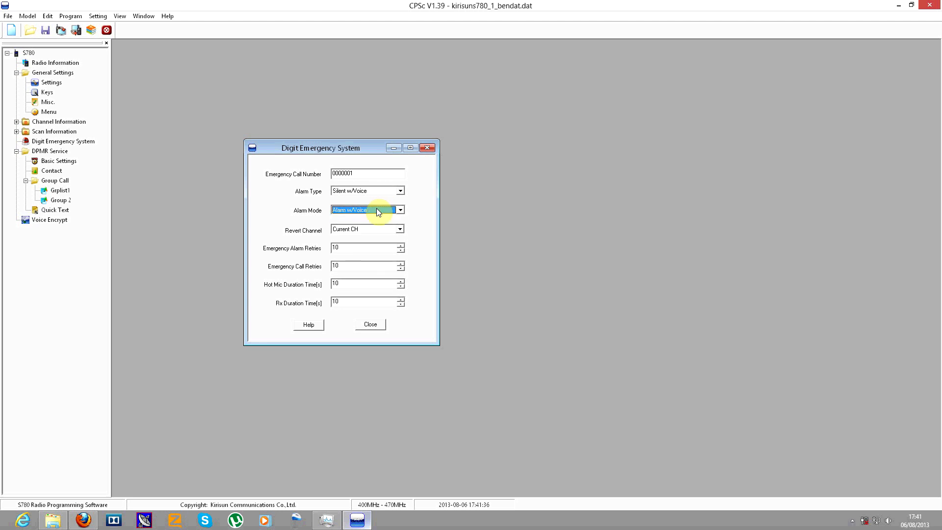
Step: Try the Alarm Type as Siren Only and as Regular w/Voice
left_click(368, 192)
left_click(367, 193)
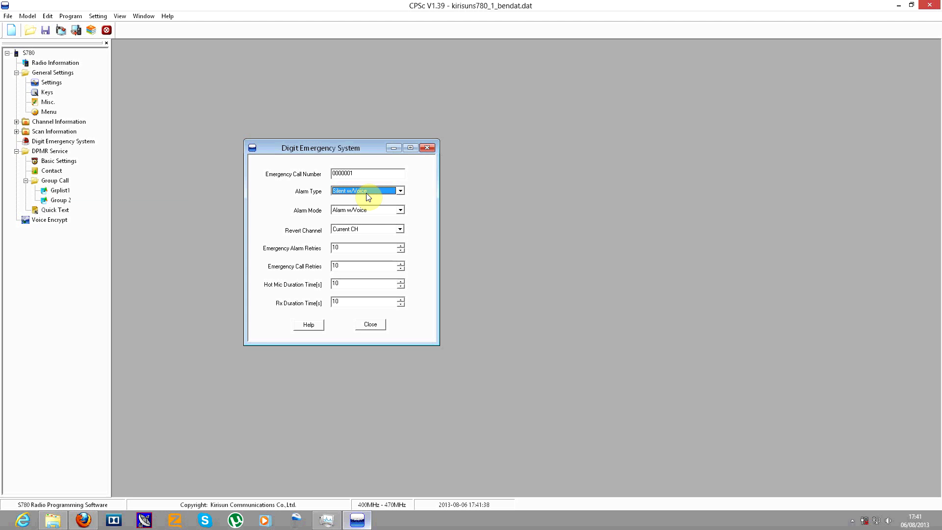
scroll(367, 197, "down", 1)
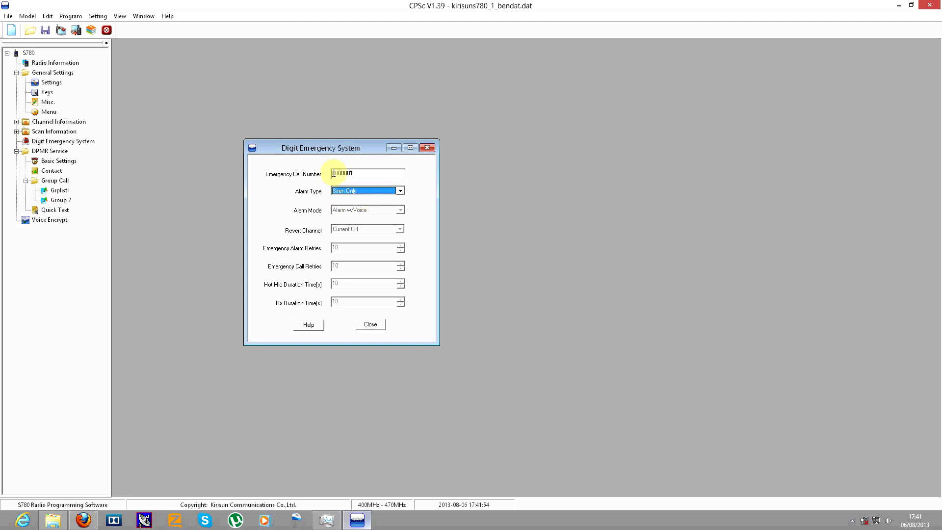
left_click(369, 192)
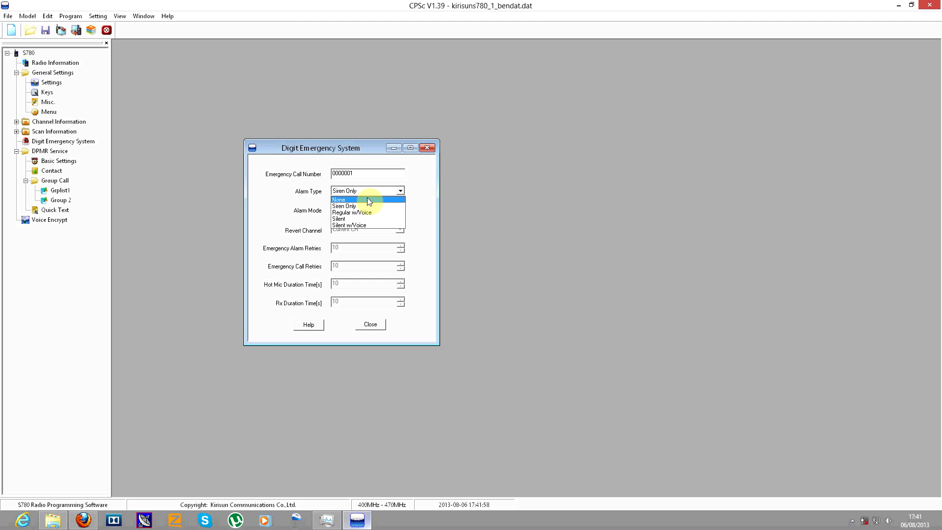
left_click(368, 213)
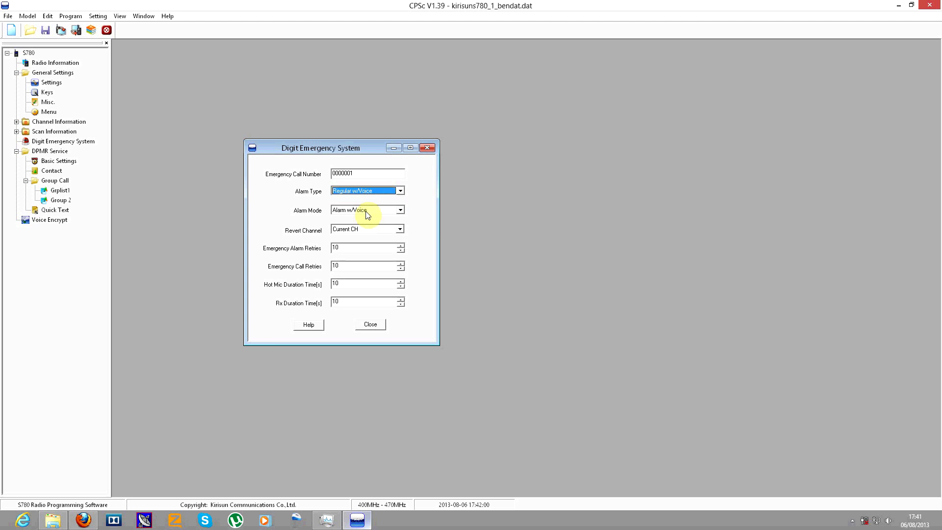
Step: Try the Alarm Type as Silent and as Silent w/Voice
left_click(377, 192)
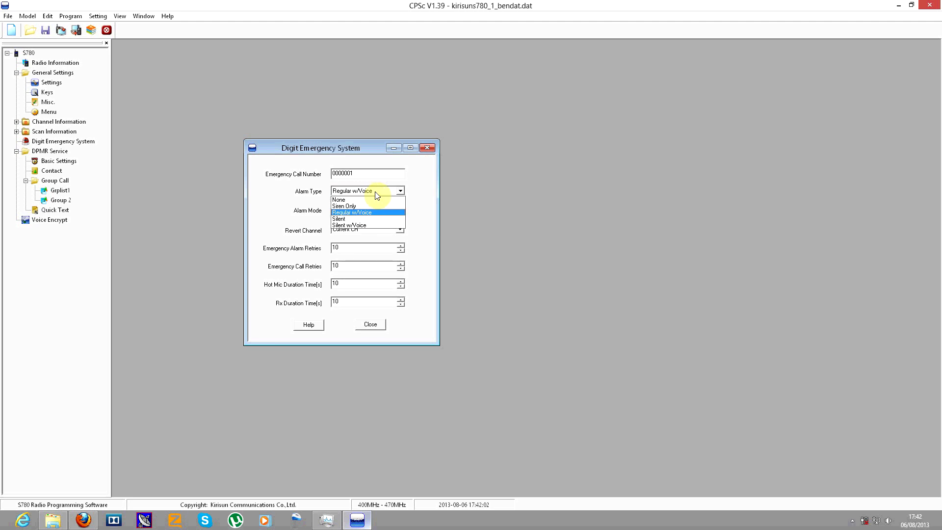
left_click(371, 217)
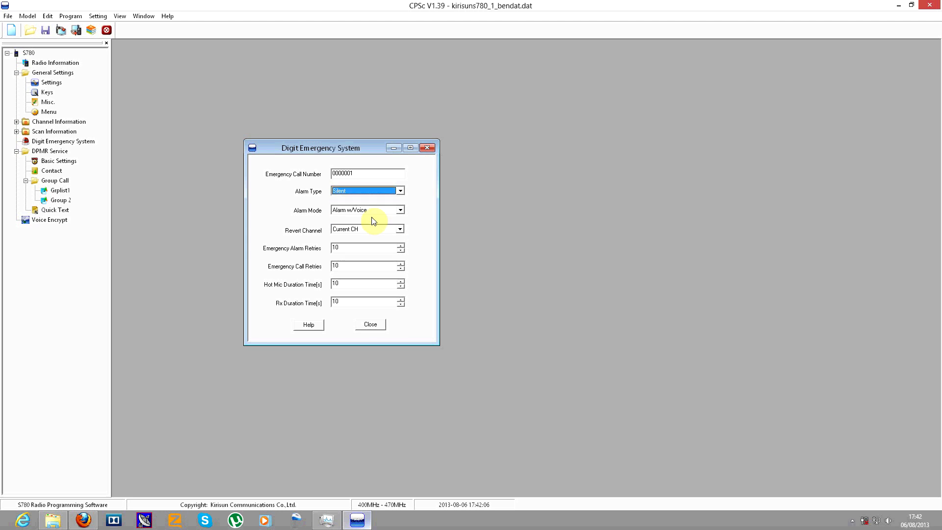
left_click(384, 193)
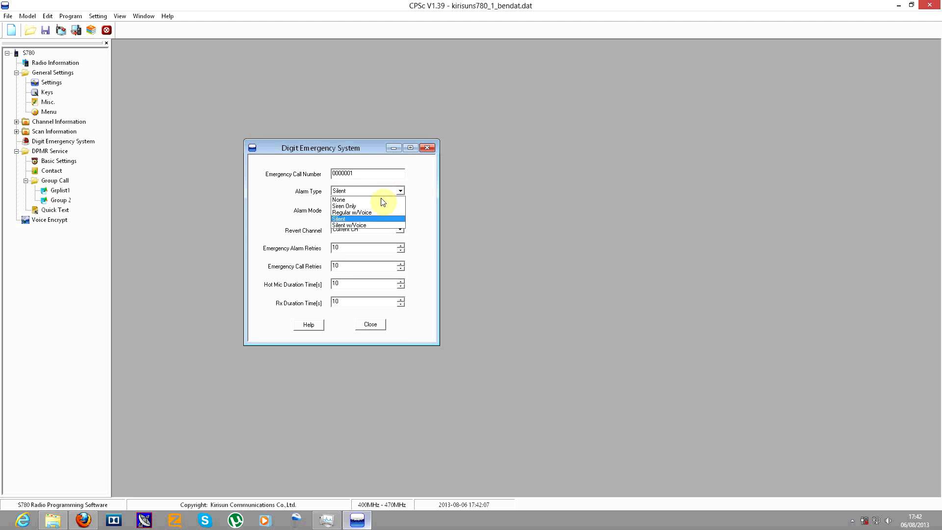
left_click(378, 225)
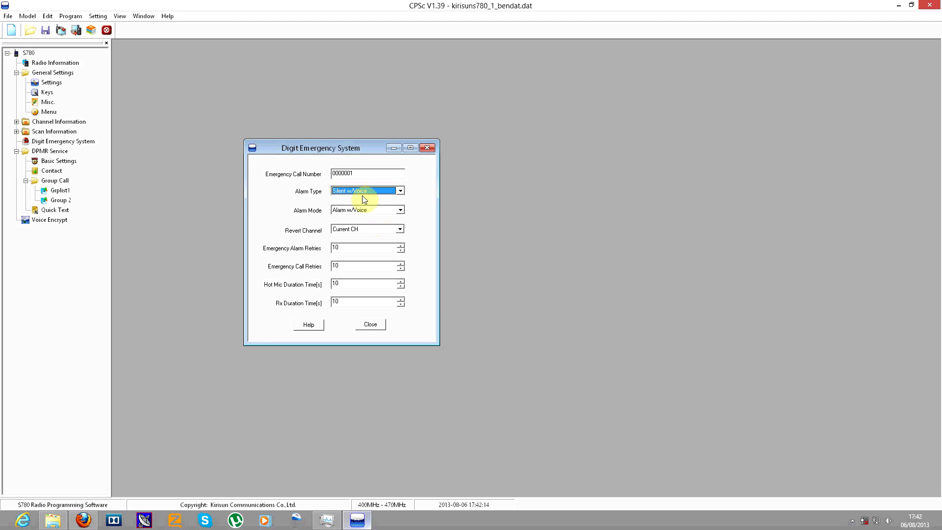
Step: Check the Alarm Mode choices, then set the Alarm Type to None and close the emergency settings
left_click(368, 210)
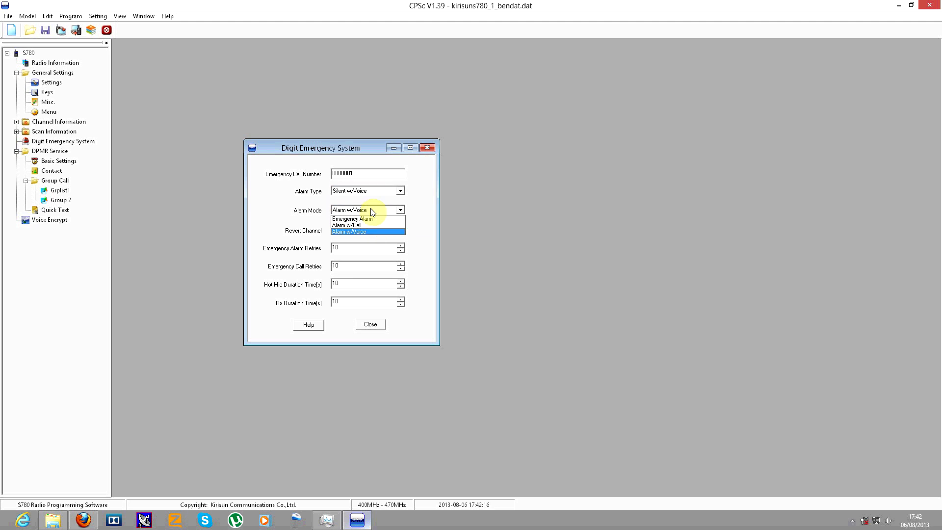
left_click(373, 212)
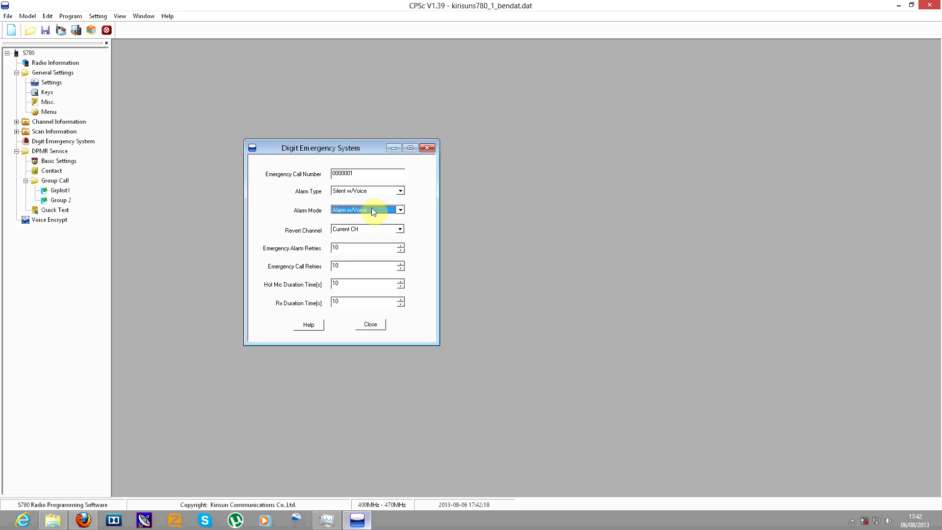
left_click(380, 191)
left_click(381, 200)
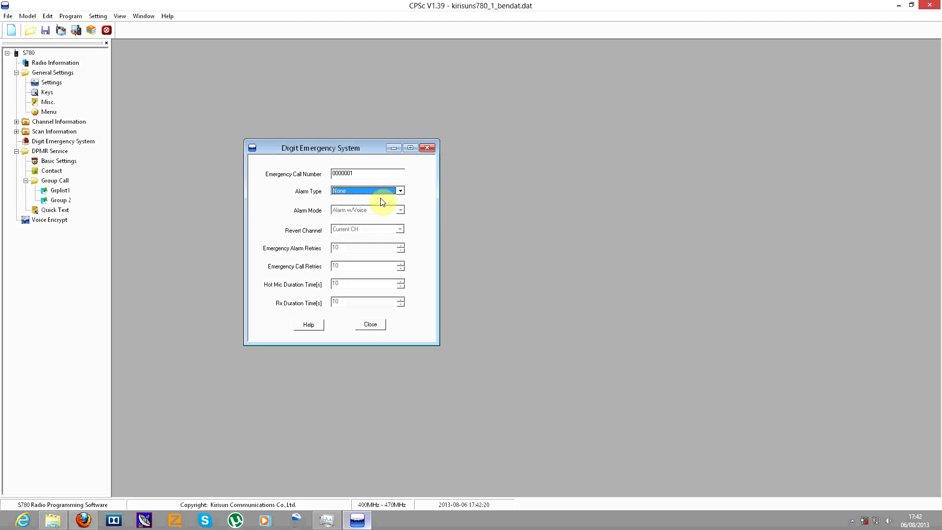
left_click(427, 147)
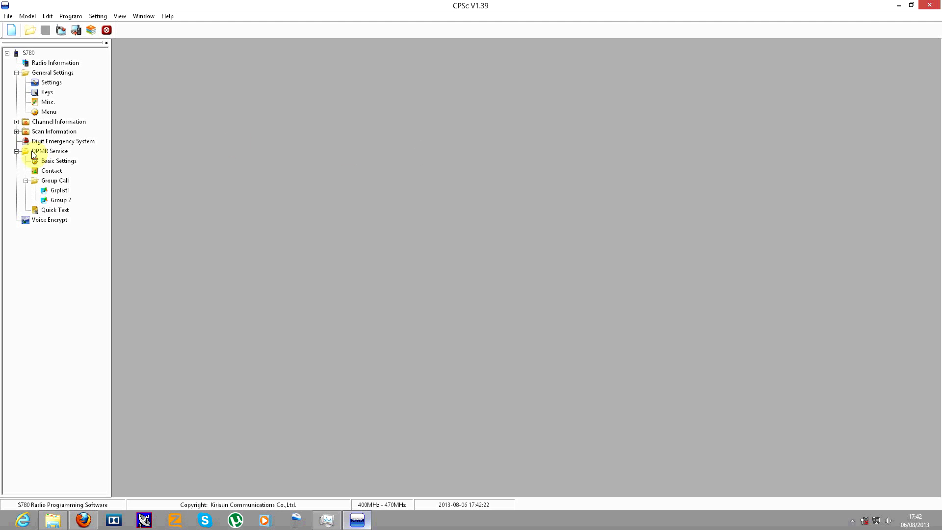
Step: Open the DPMR Basic Settings, move the window toward the middle of the workspace and examine the Radio ID
double_click(49, 162)
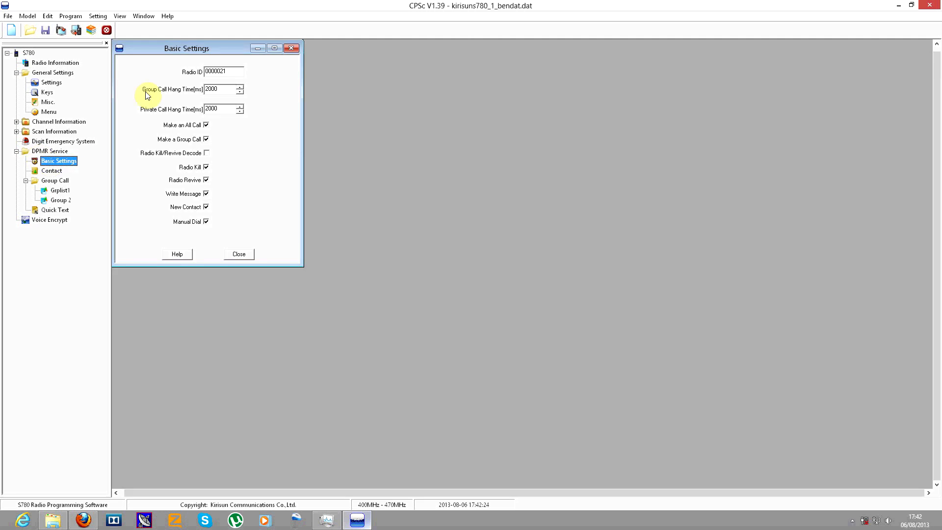
left_click_drag(160, 49, 259, 135)
double_click(316, 158)
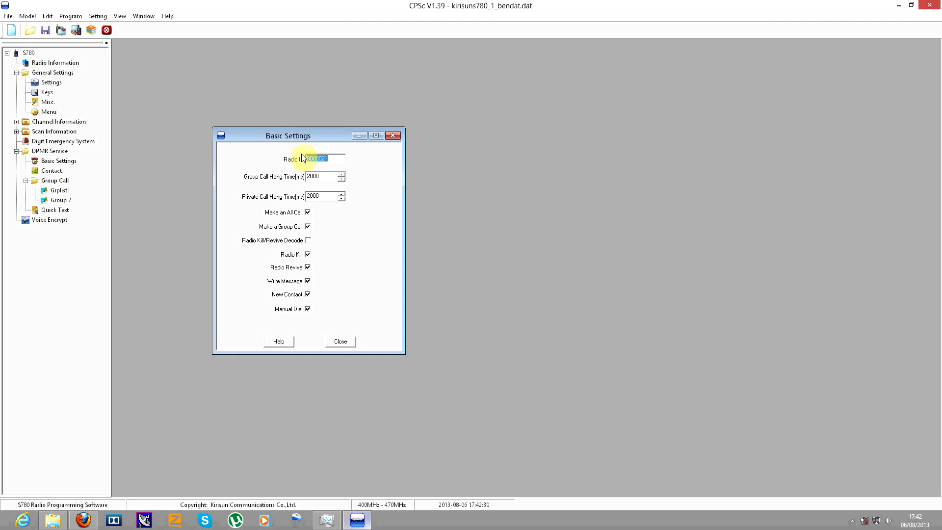
left_click(334, 158)
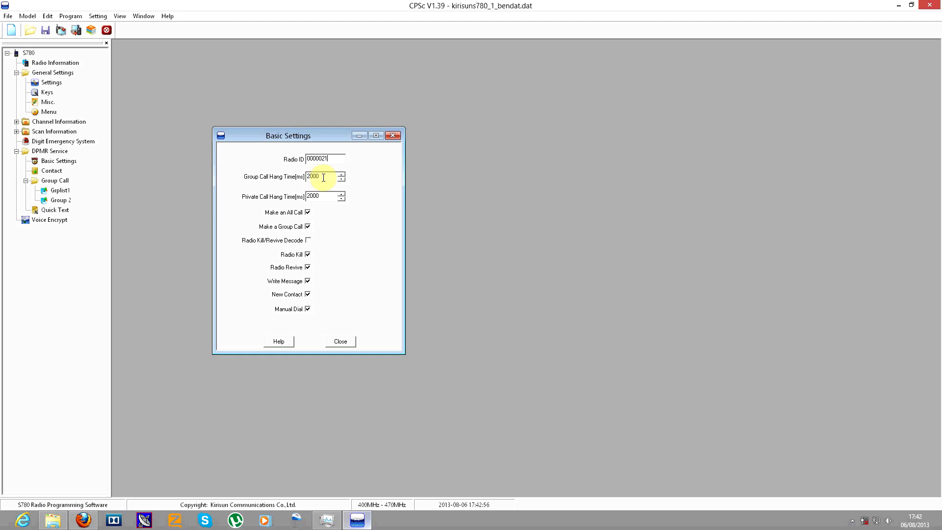
Step: Examine the Group Call Hang Time and Private Call Hang Time values in the DPMR Basic Settings
left_click_drag(322, 178, 291, 175)
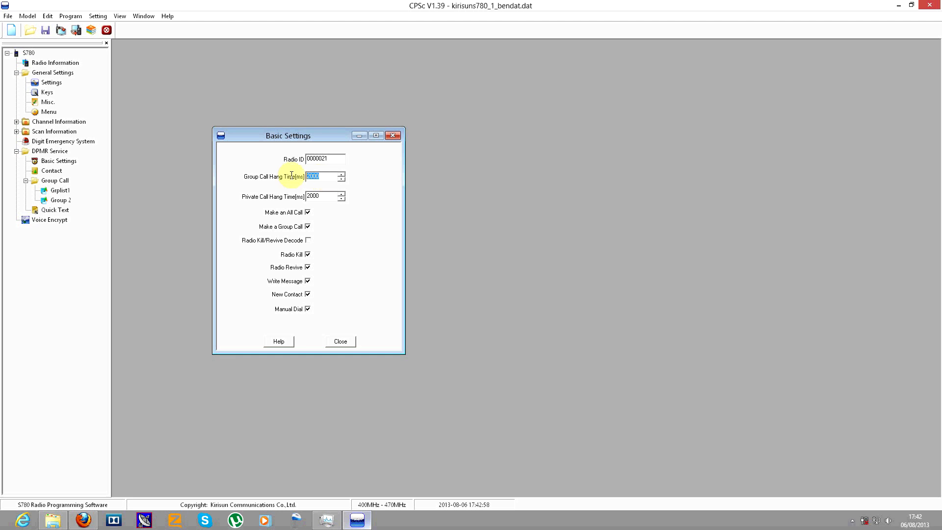
left_click(322, 176)
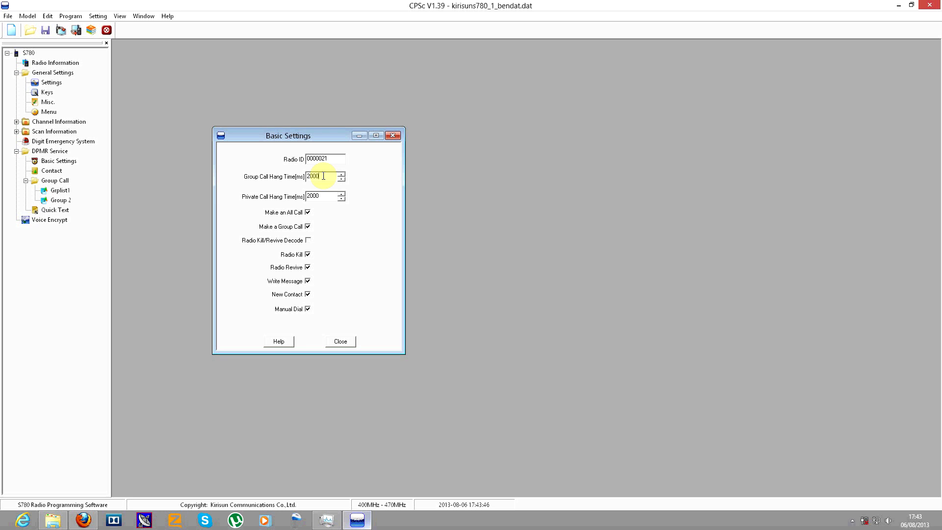
left_click(320, 195)
Step: Examine the DPMR permission options, including Make an All Call, Make a Group Call, Radio Kill/Revive Decode and Write Message
left_click(309, 215)
left_click(307, 212)
left_click(490, 278)
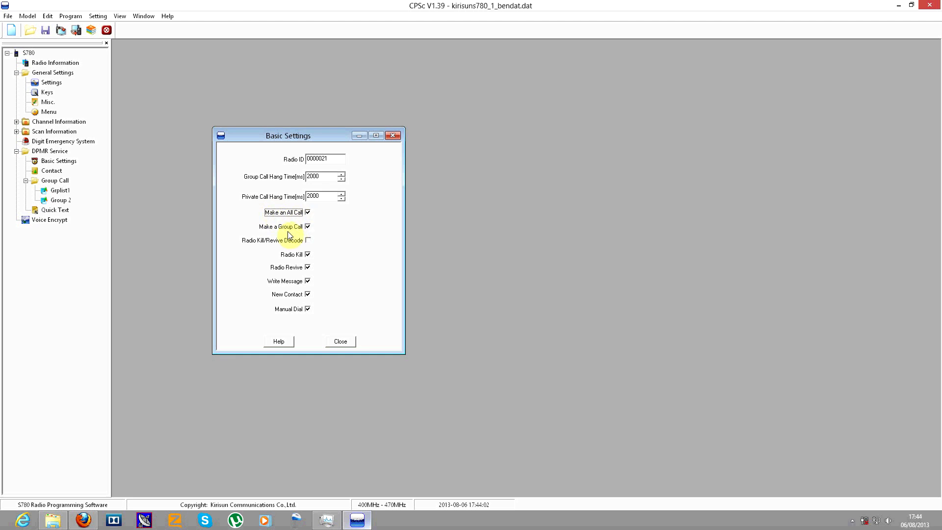
left_click(307, 227)
left_click(251, 242)
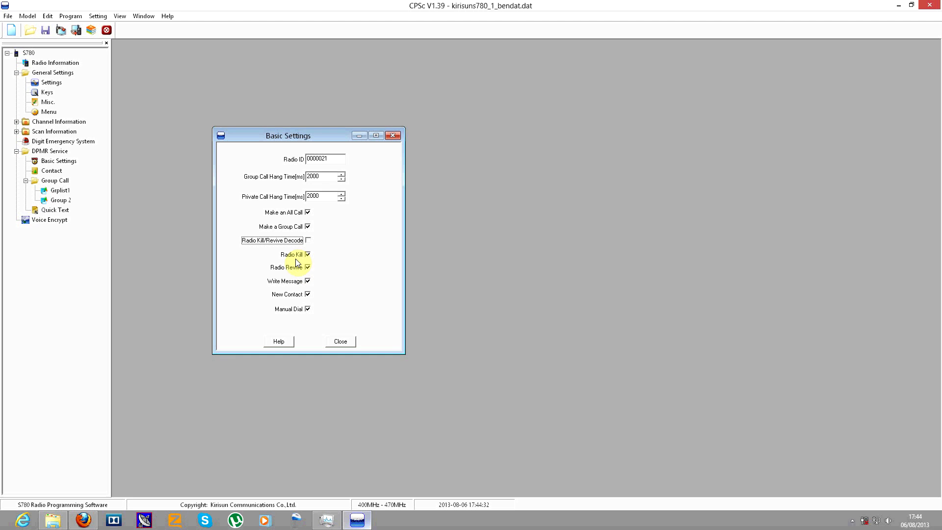
left_click(308, 284)
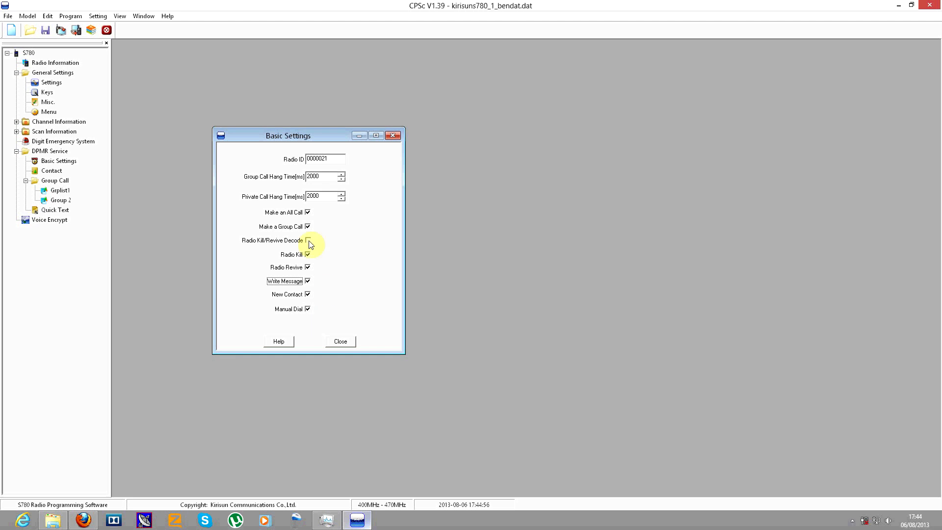
Step: Close the Basic Settings, open the DPMR Contact list and check the group 1 contact's Call Type choices and Call Alias
left_click(338, 343)
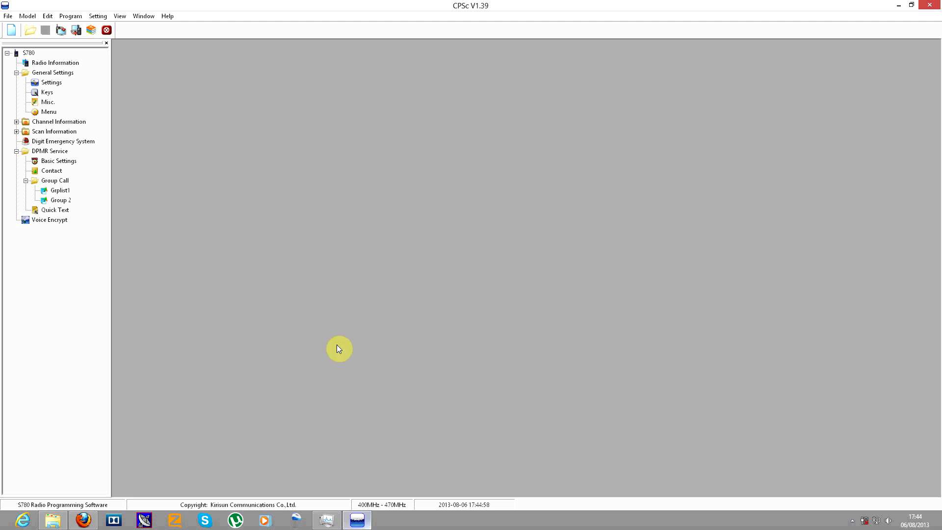
left_click(50, 170)
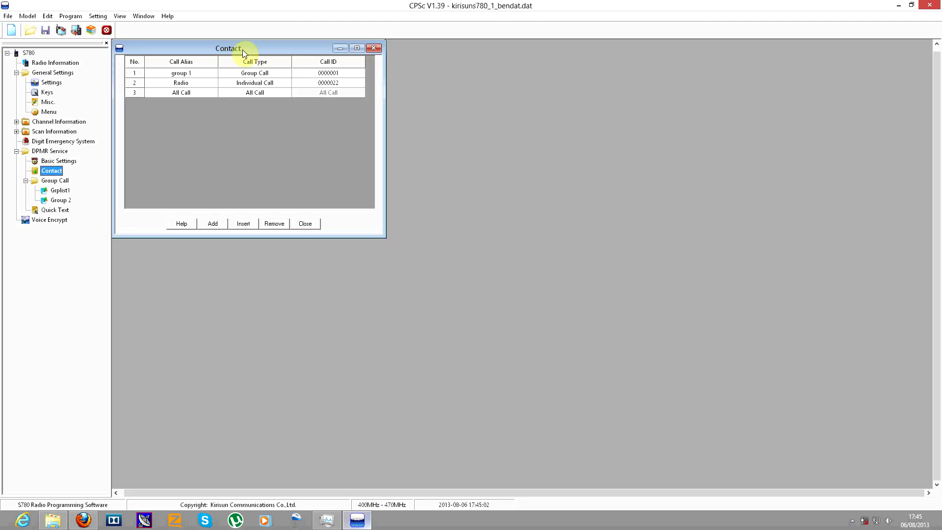
left_click_drag(244, 52, 354, 118)
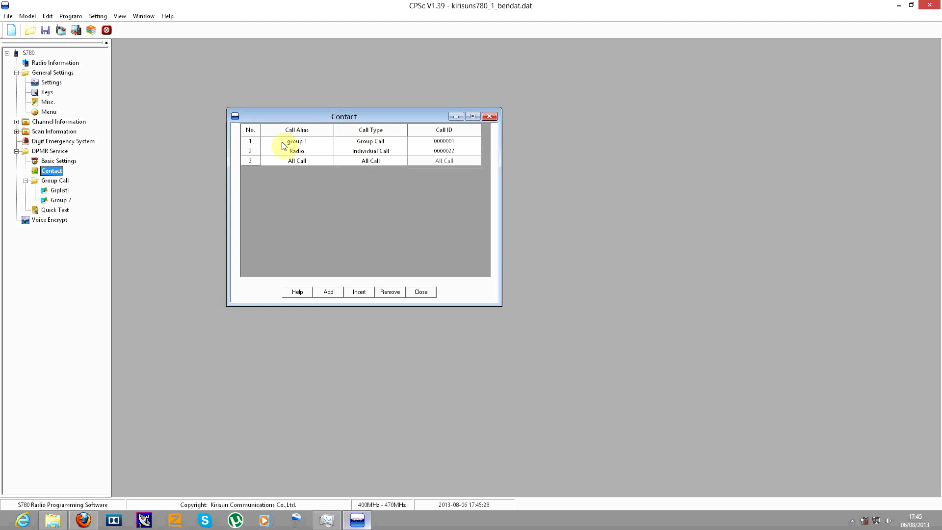
left_click(365, 144)
left_click(365, 144)
left_click(366, 144)
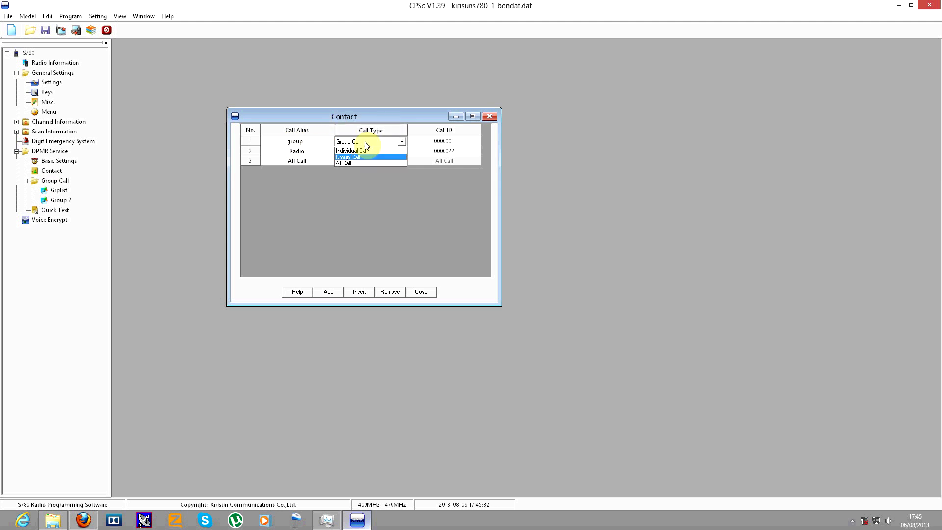
left_click(366, 145)
left_click(314, 144)
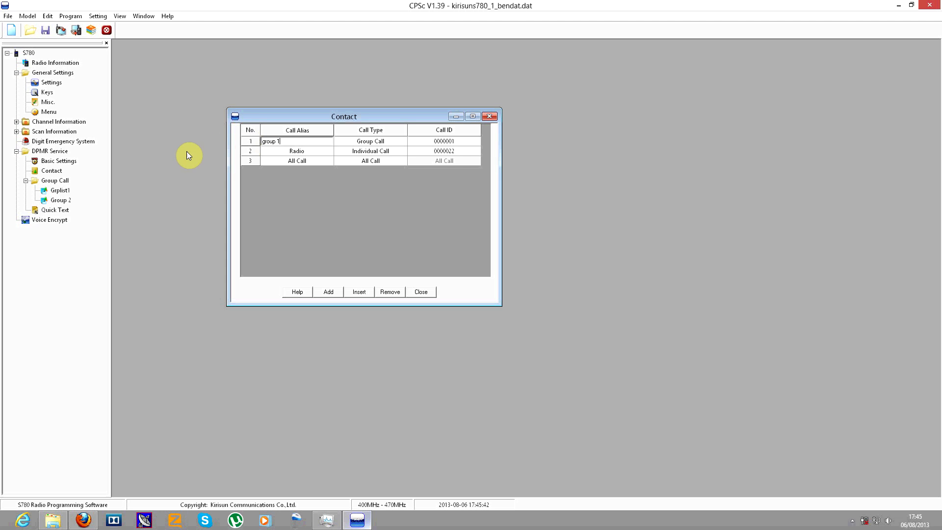
Step: Open the Grplist1 group call list and check the Rx Group List assigned to channel 1 in zone d446.0
left_click(64, 192)
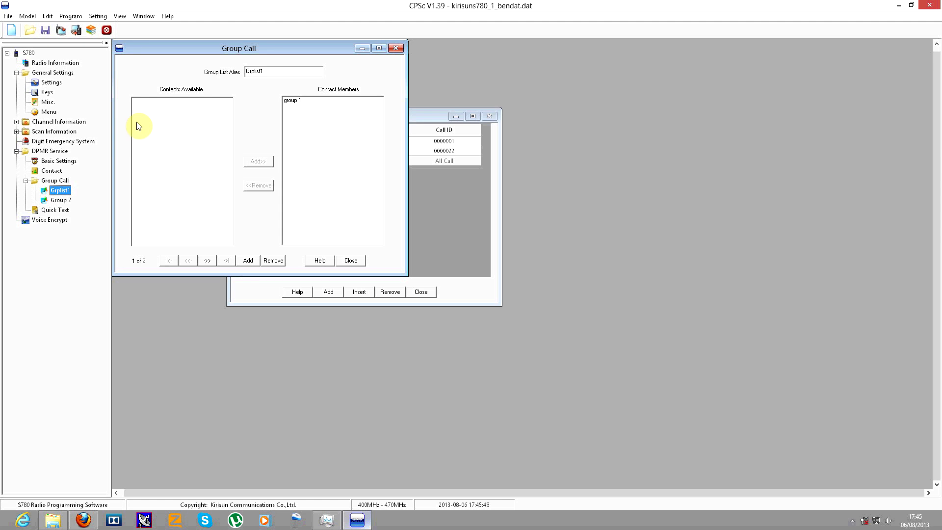
left_click(16, 121)
left_click(52, 141)
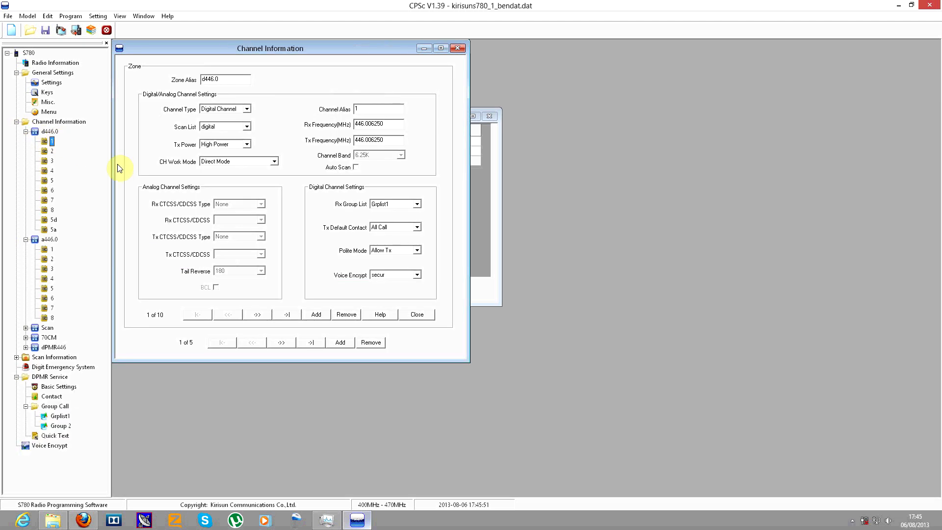
left_click(388, 205)
left_click(457, 49)
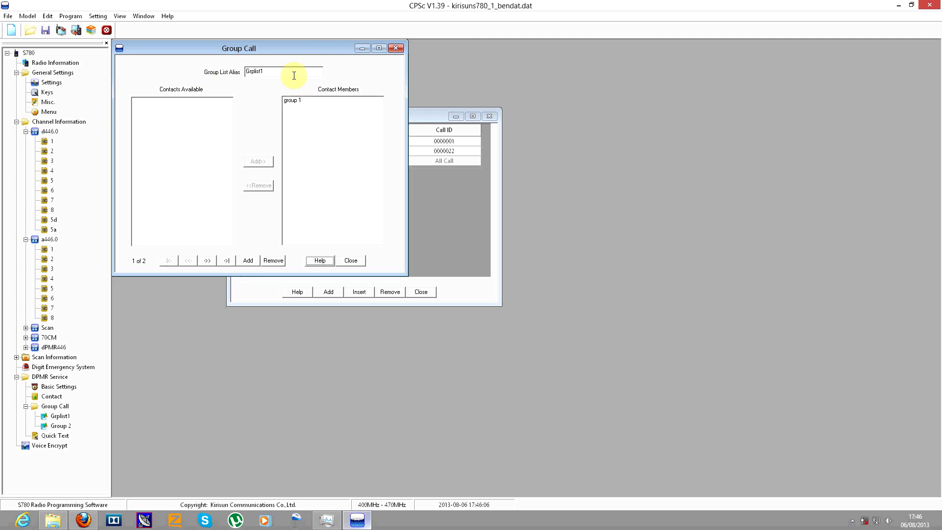
Step: Examine the Group List Alias of Grplist1, then close the Group Call window
left_click_drag(269, 71, 231, 71)
left_click(270, 71)
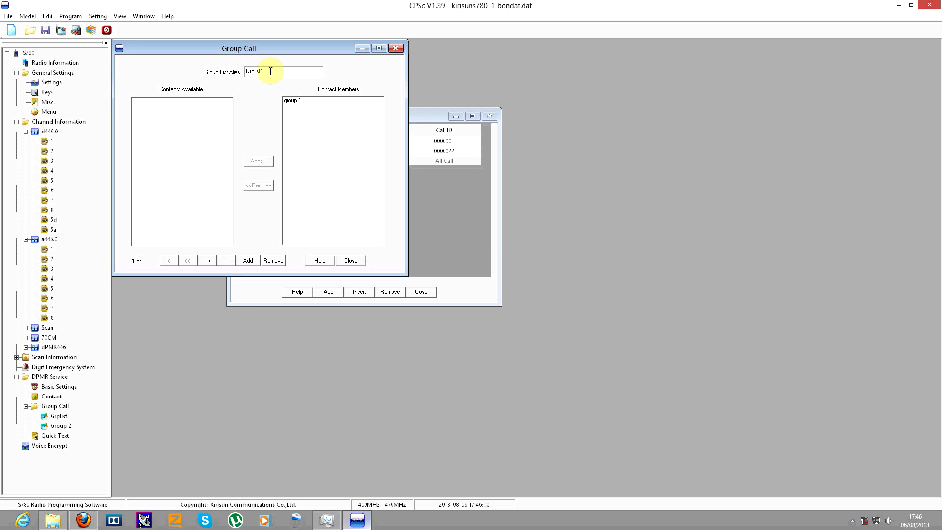
left_click(395, 48)
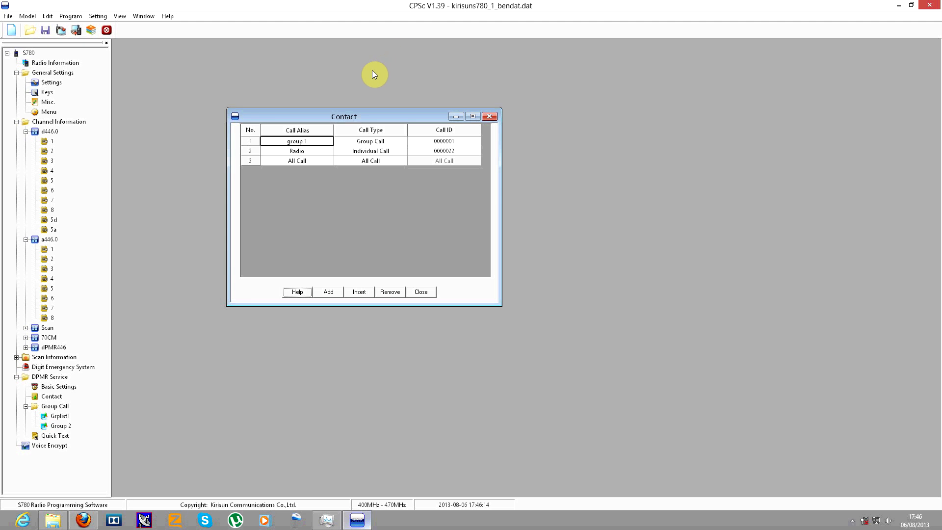
Step: Check the Radio contact's Call Type choices and the Call IDs of Radio and group 1, then close the Contact list
left_click(382, 152)
left_click(385, 153)
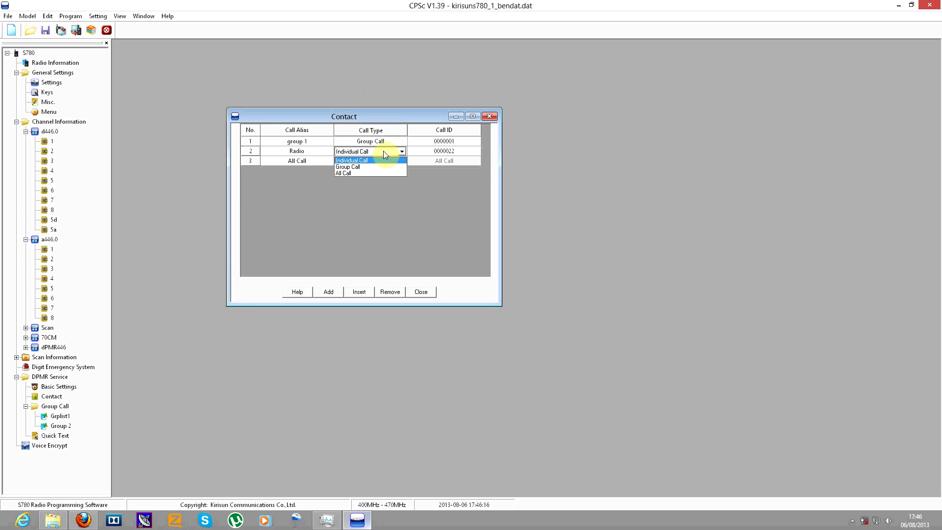
left_click(384, 152)
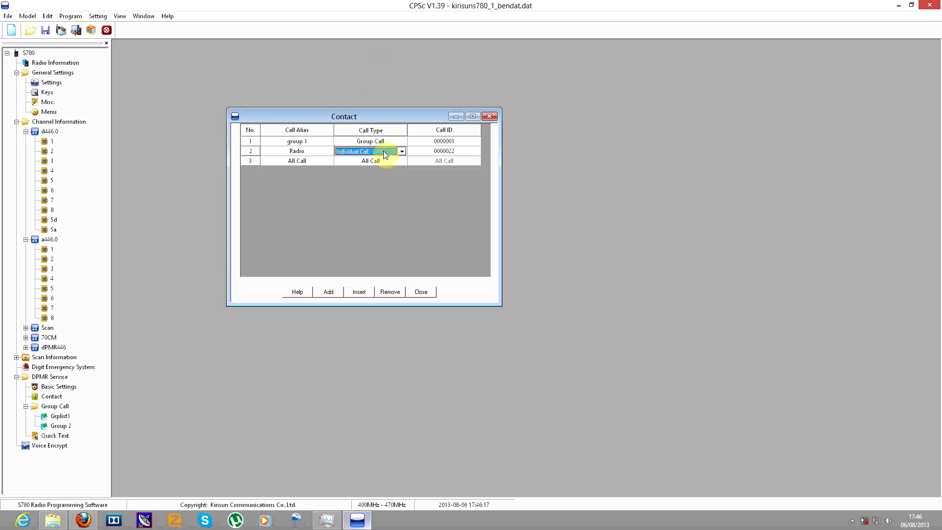
left_click(446, 153)
left_click(450, 151)
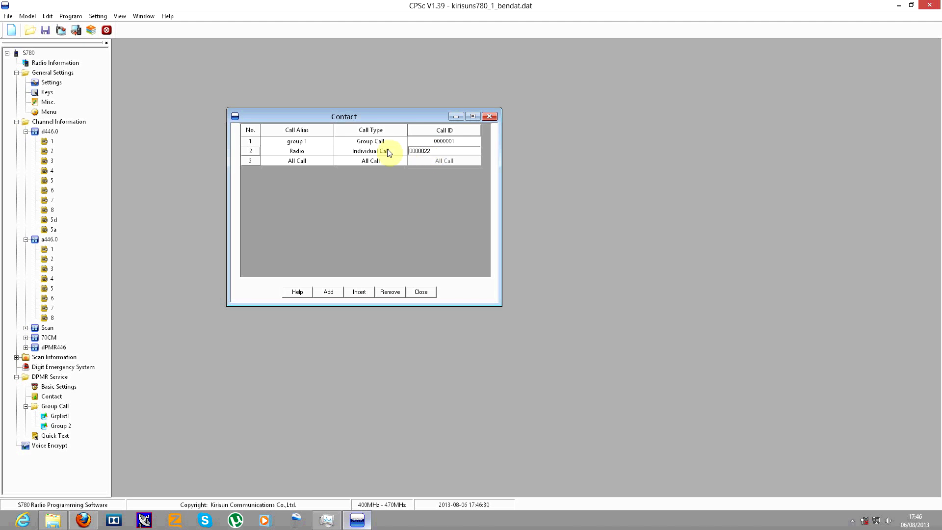
left_click(422, 141)
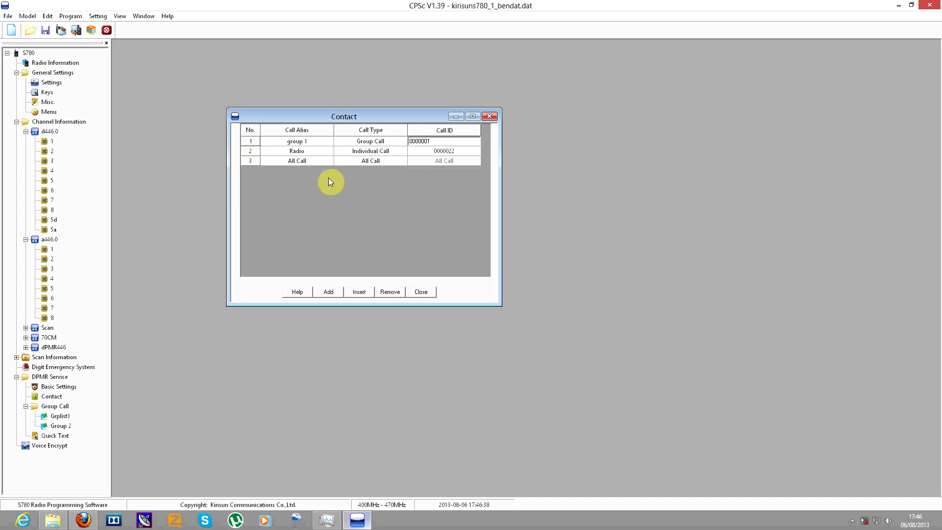
left_click(425, 292)
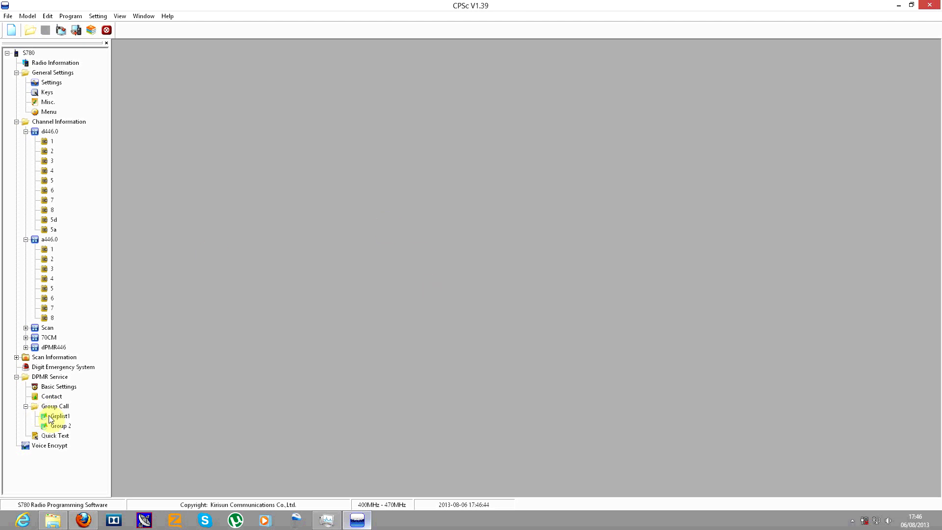
Step: Open the Quick Text list and Grplist1, then open the Contact list and place it beside the Group Call window
double_click(41, 436)
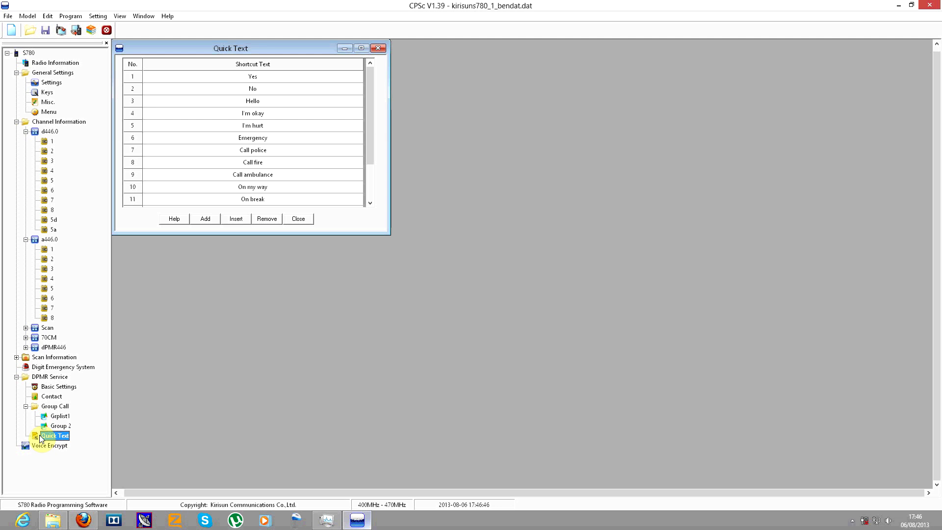
double_click(47, 417)
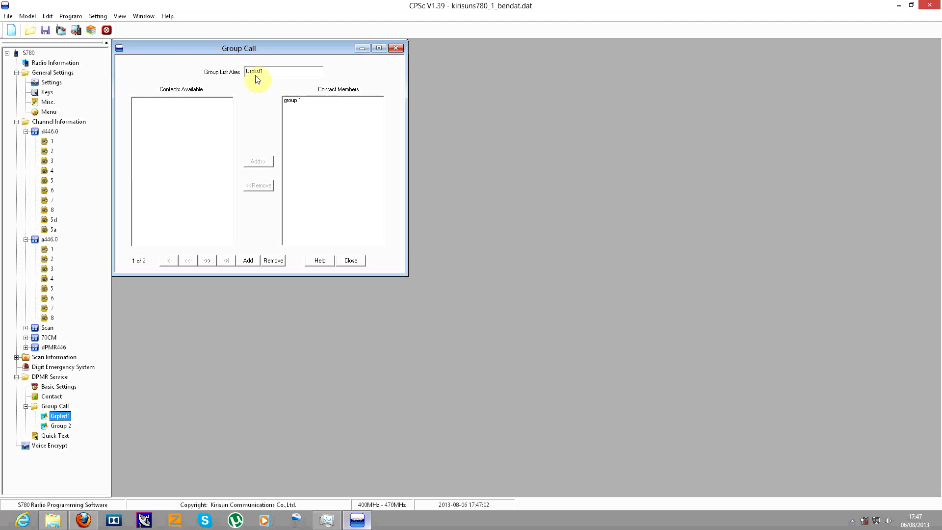
left_click(52, 396)
left_click_drag(281, 48, 621, 142)
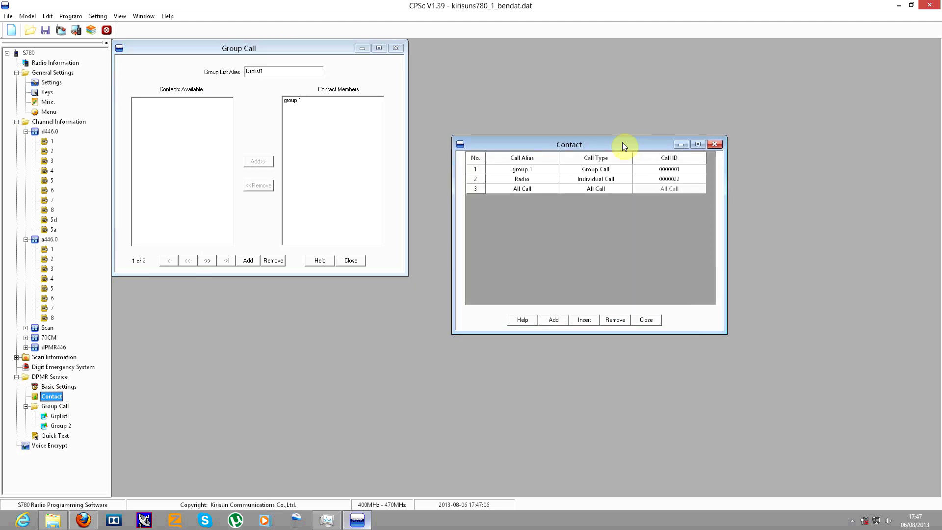
Step: Add a new group call contact to the Contact list and make it a member of Grplist1
left_click(554, 320)
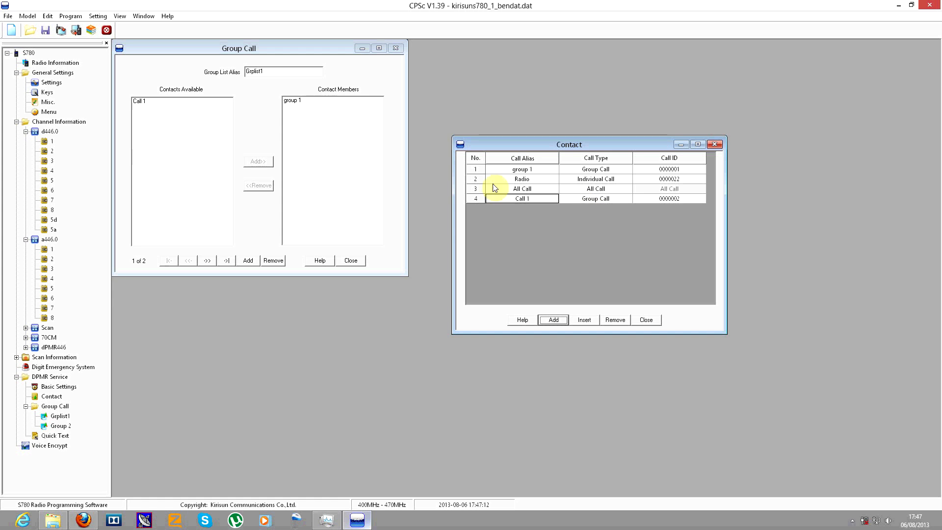
left_click(174, 101)
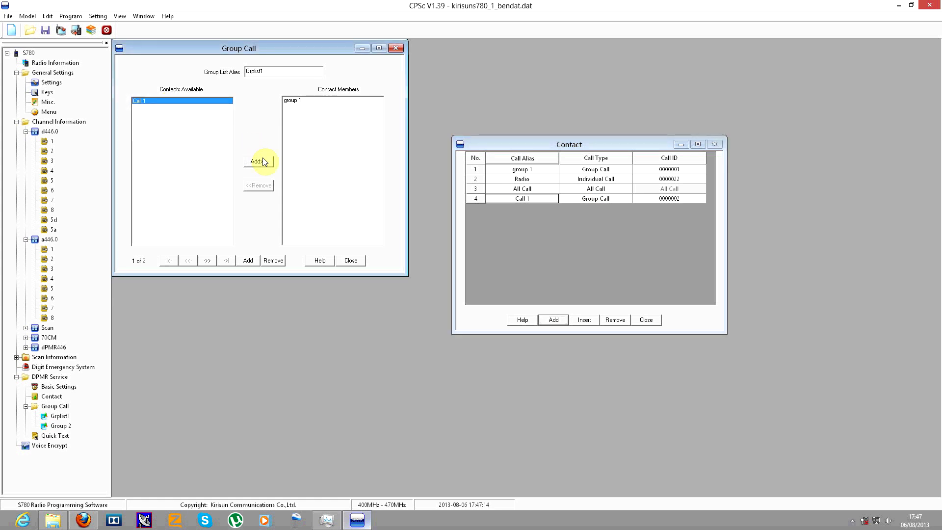
left_click(263, 162)
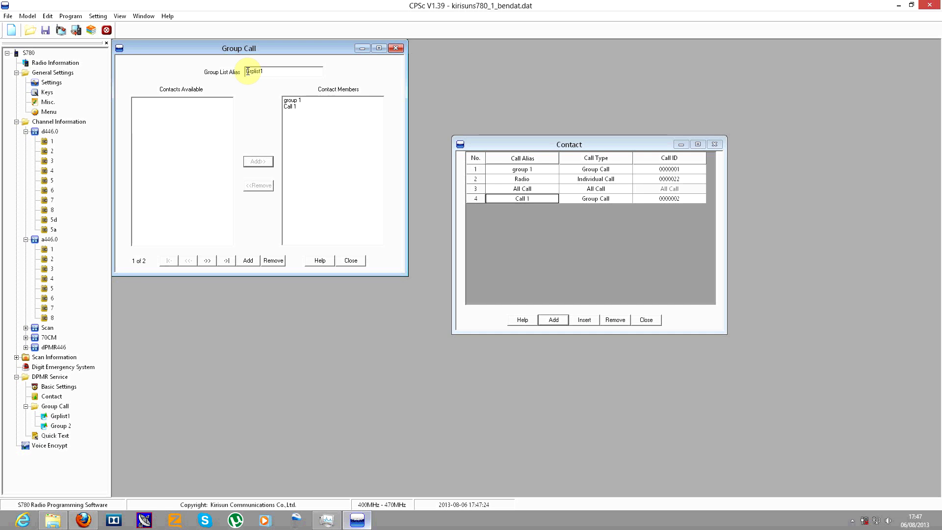
Step: Remove the Call 1 contact from the Contact list, then close the Contact and Group Call windows
left_click(300, 107)
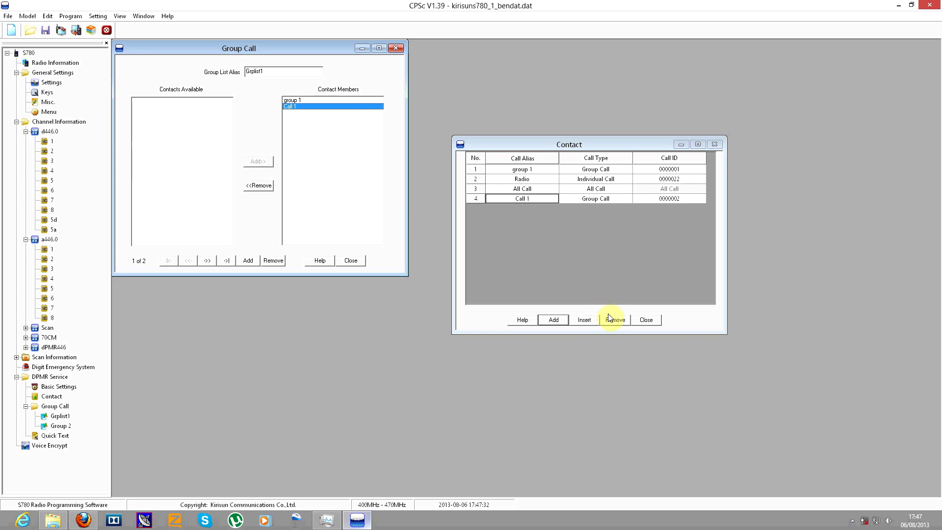
left_click(517, 199)
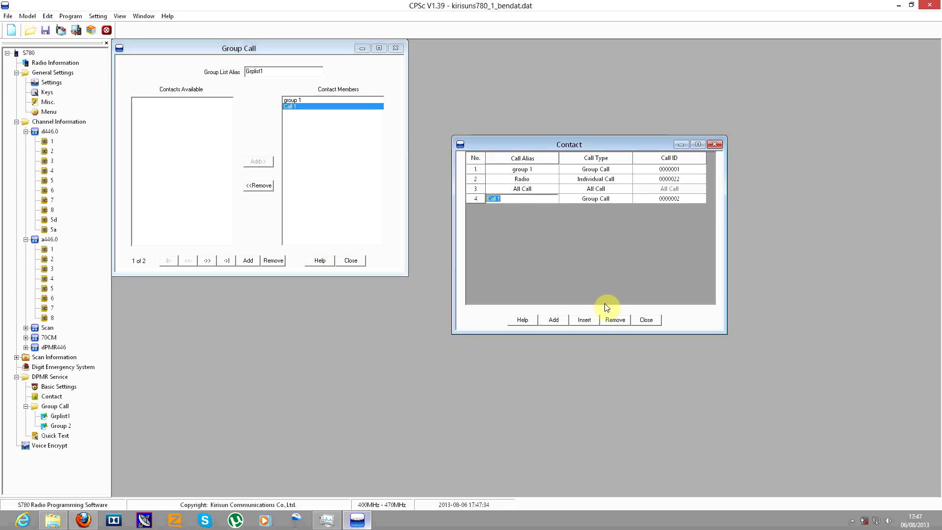
left_click(615, 319)
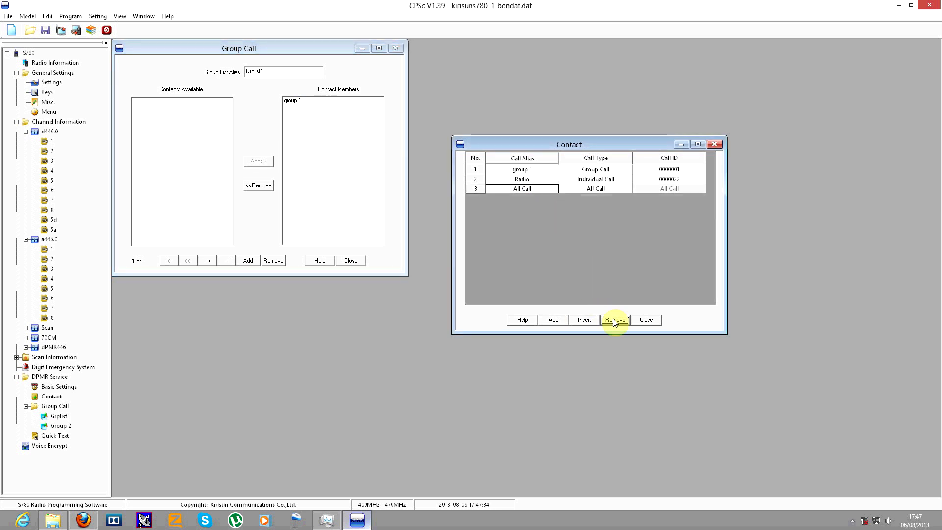
left_click(715, 145)
left_click(396, 48)
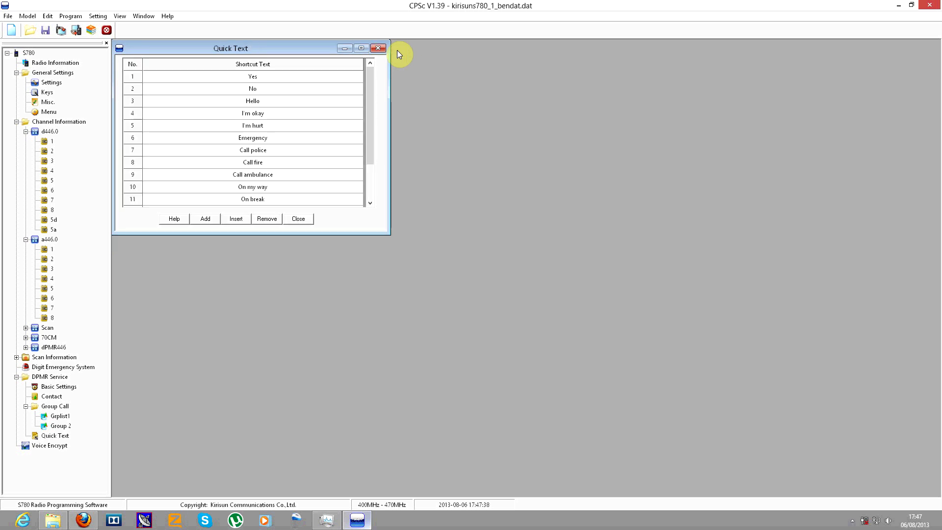
Step: Move the Quick Text window toward the middle of the workspace, examine its shortcut texts through to the last entry and close it
left_click_drag(330, 48, 379, 96)
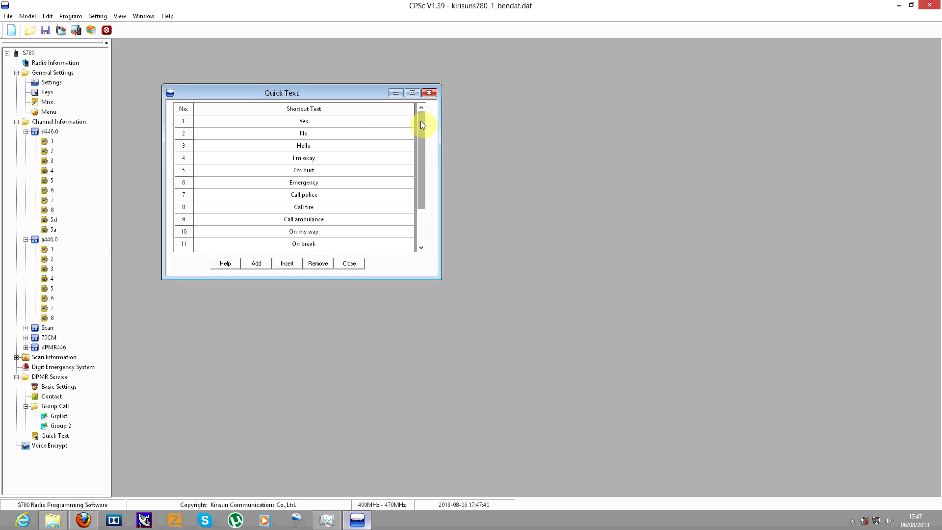
left_click_drag(419, 120, 419, 205)
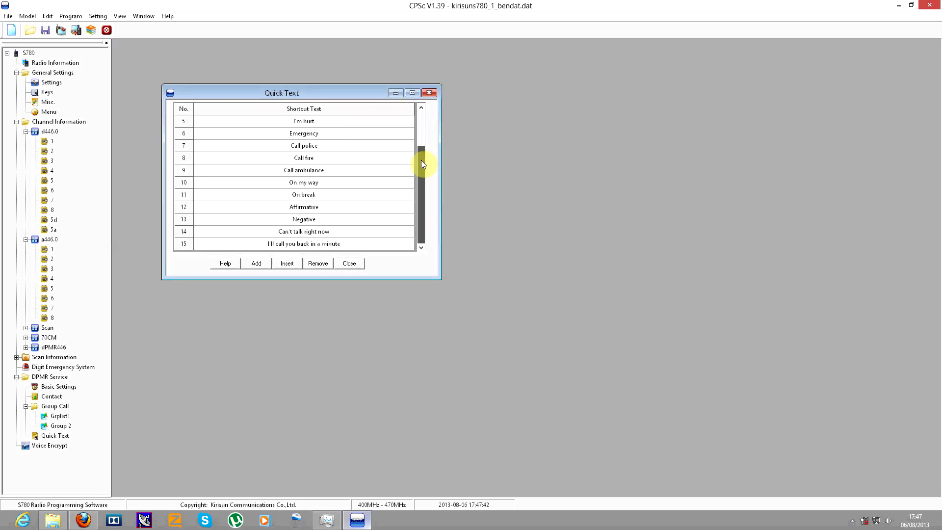
mouse_move(420, 159)
left_mouse_down()
mouse_move(424, 126)
mouse_move(425, 167)
left_mouse_up()
mouse_move(422, 210)
left_mouse_down()
mouse_move(422, 169)
mouse_move(426, 219)
left_mouse_up()
mouse_move(424, 215)
left_mouse_down()
mouse_move(421, 136)
mouse_move(419, 214)
left_mouse_up()
left_click_drag(419, 225, 419, 225)
left_click(360, 262)
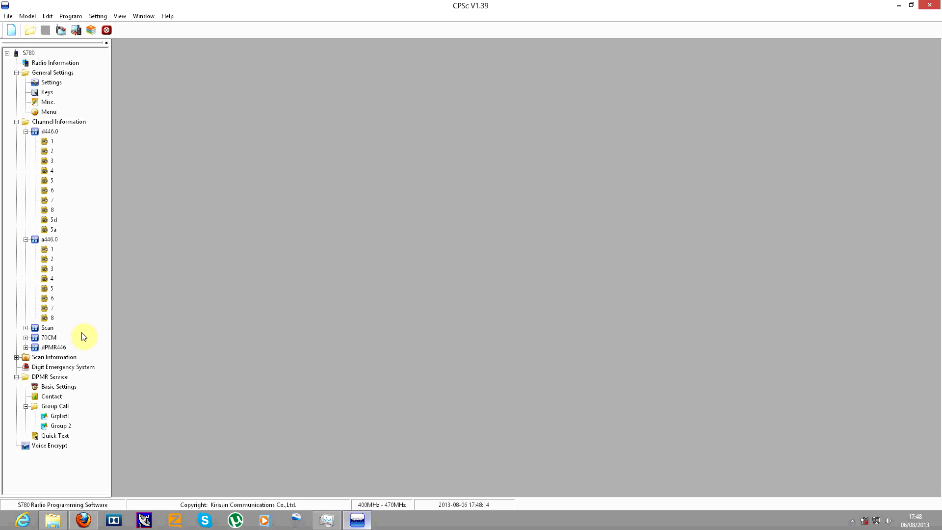
Step: Open the Voice Encrypt settings, move the window toward the middle of the workspace and examine the Key ID of the secur entry
left_click(38, 446)
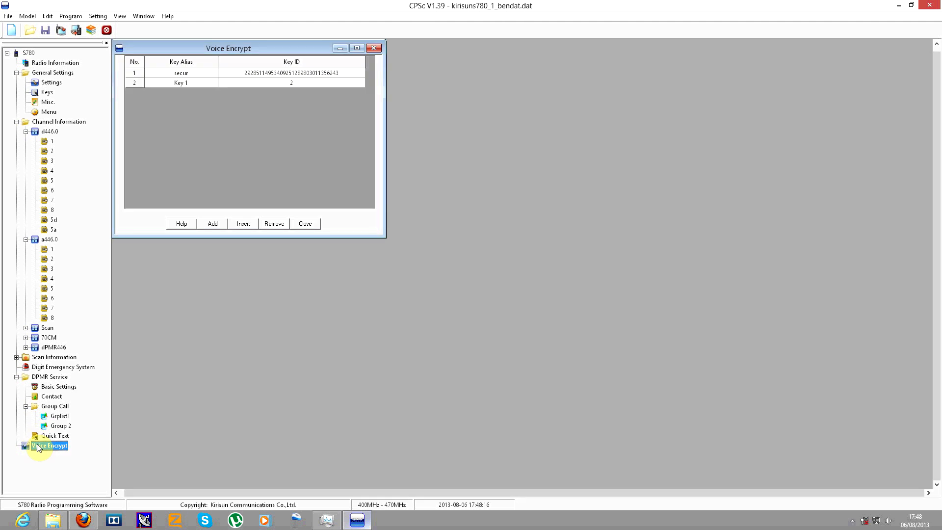
left_click_drag(212, 50, 337, 186)
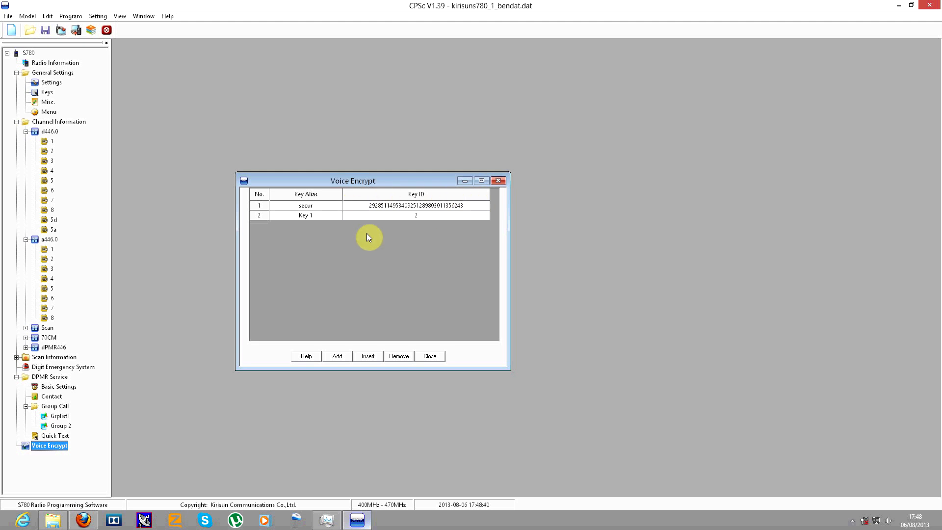
left_click(410, 206)
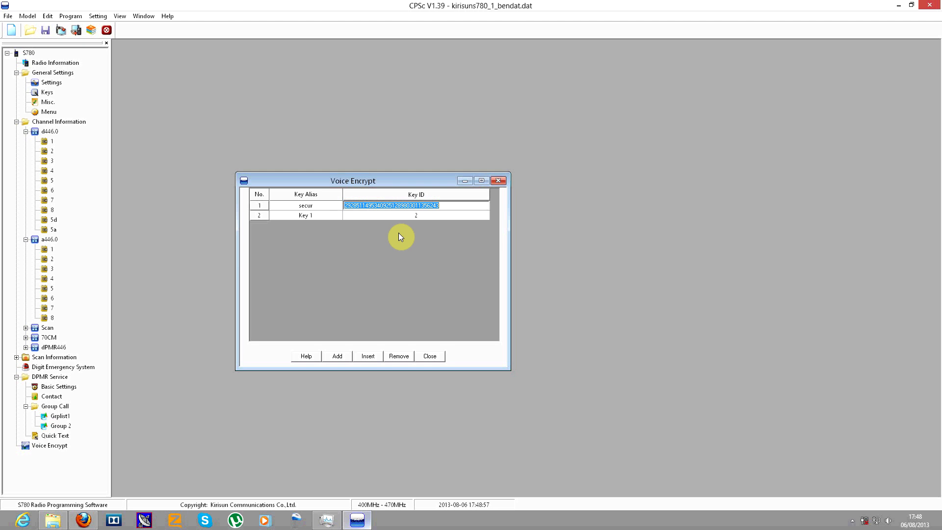
left_click(451, 206)
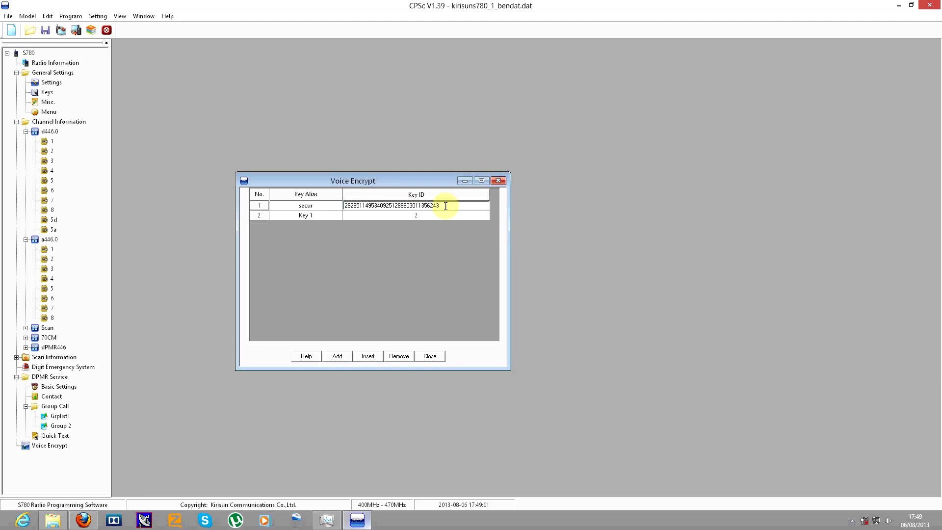
left_click_drag(446, 205, 337, 201)
Step: Compare the Key ID of the Key 1 entry with that of the secur entry in the Voice Encrypt list
left_click(406, 216)
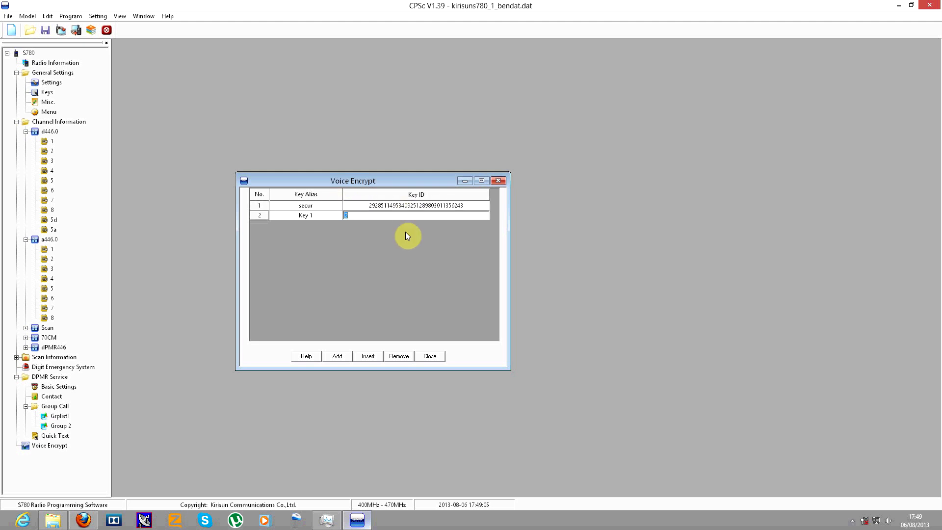
left_click(387, 217)
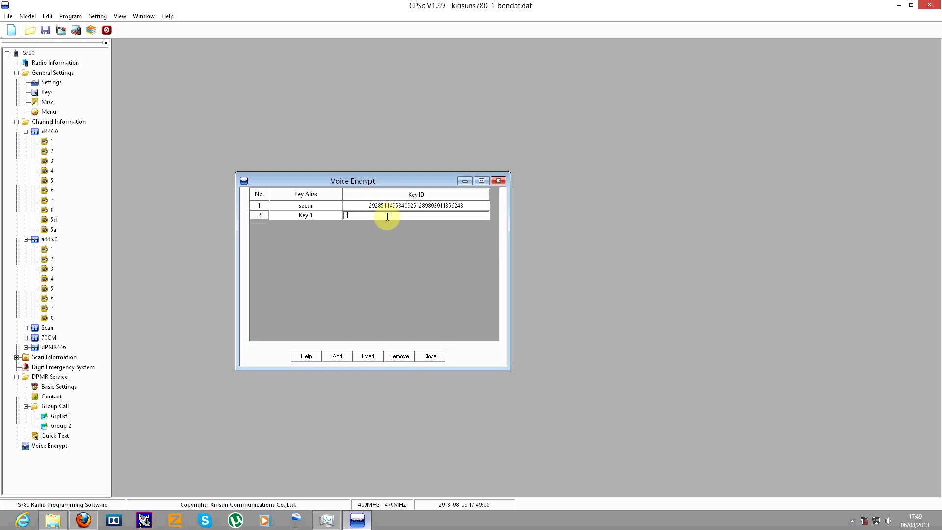
left_click(342, 216)
left_click(362, 216)
left_click(393, 207)
left_click(431, 205)
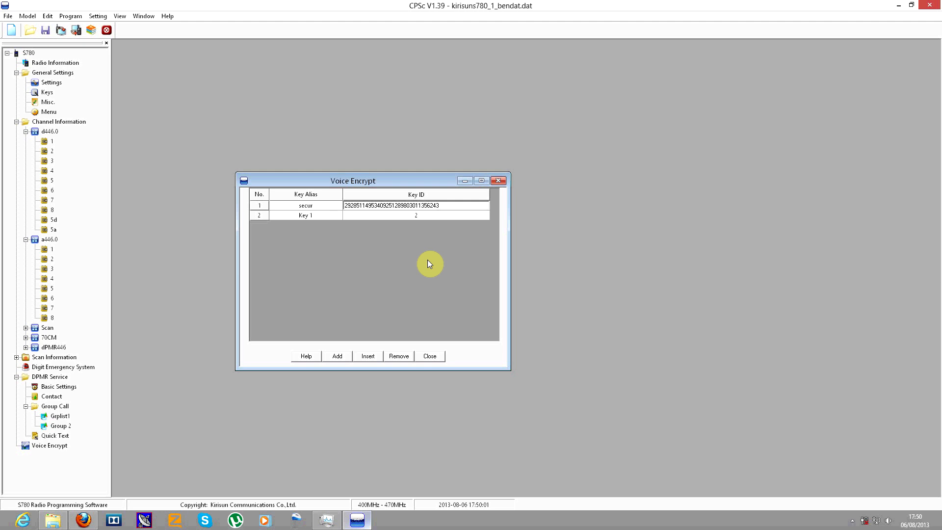
Step: Open the DPMR Basic Settings, examine the Radio ID, and close the Basic Settings and Voice Encrypt windows
double_click(59, 387)
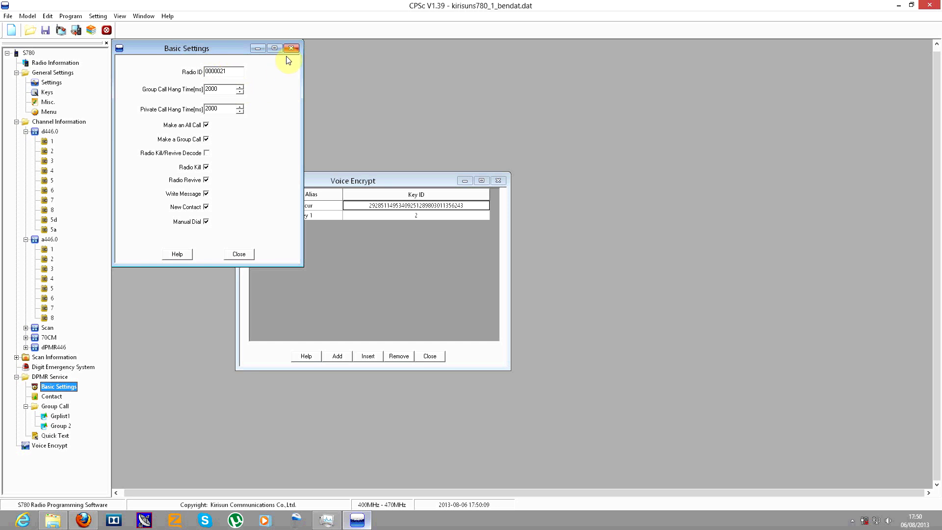
left_click_drag(233, 70, 198, 73)
left_click(230, 71)
left_click(290, 50)
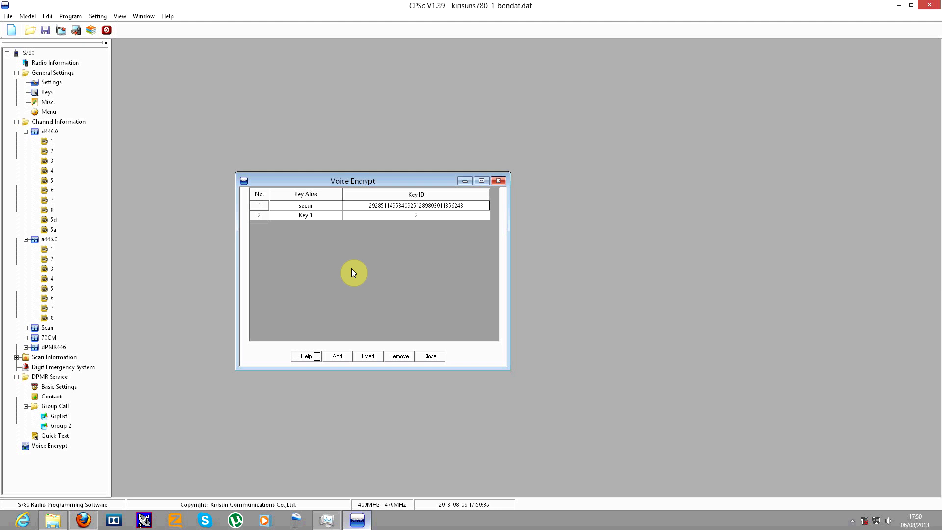
left_click(429, 356)
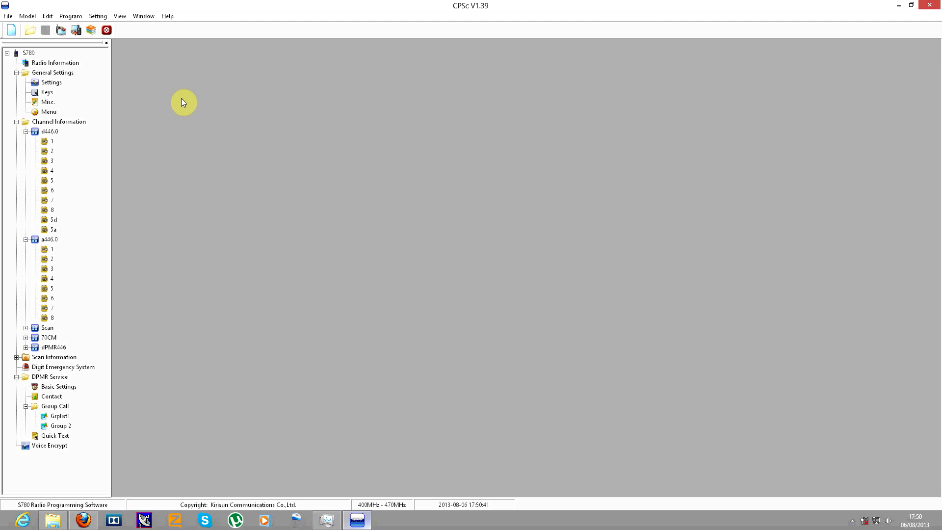
Step: Open the Model Settings, examine the selectable radio models and close the dialog without changing the model
left_click(28, 16)
mouse_move(43, 17)
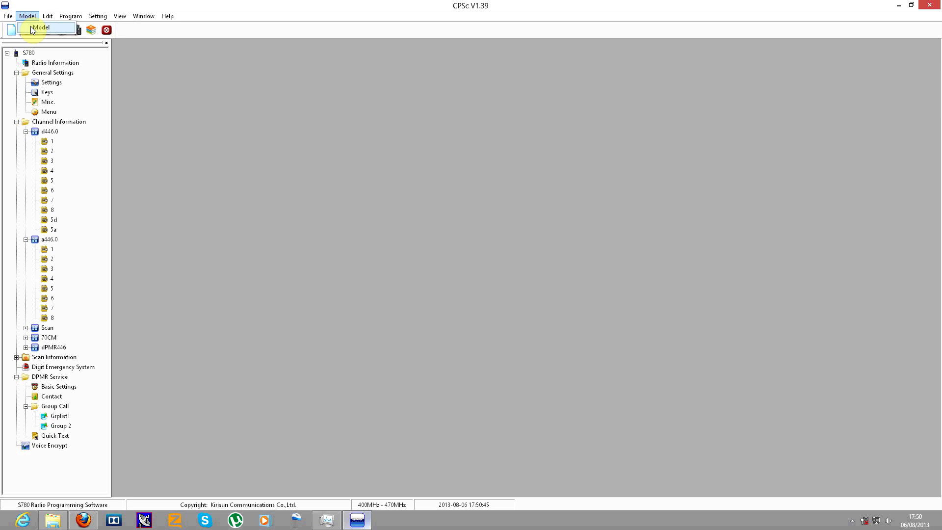
left_click(34, 28)
left_click(515, 247)
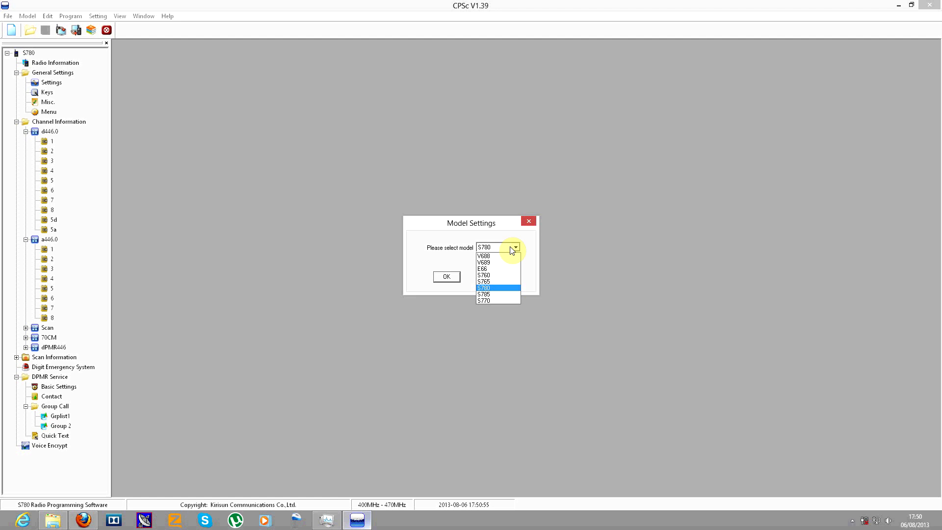
left_click(515, 247)
left_click(528, 222)
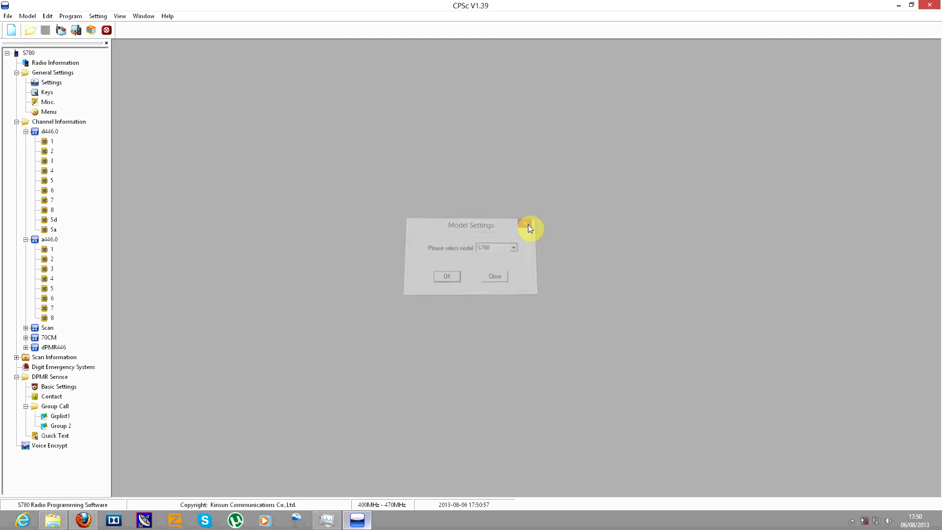
Step: Open and close the Digit Emergency settings, then look over the other setting categories available for editing
left_click(45, 16)
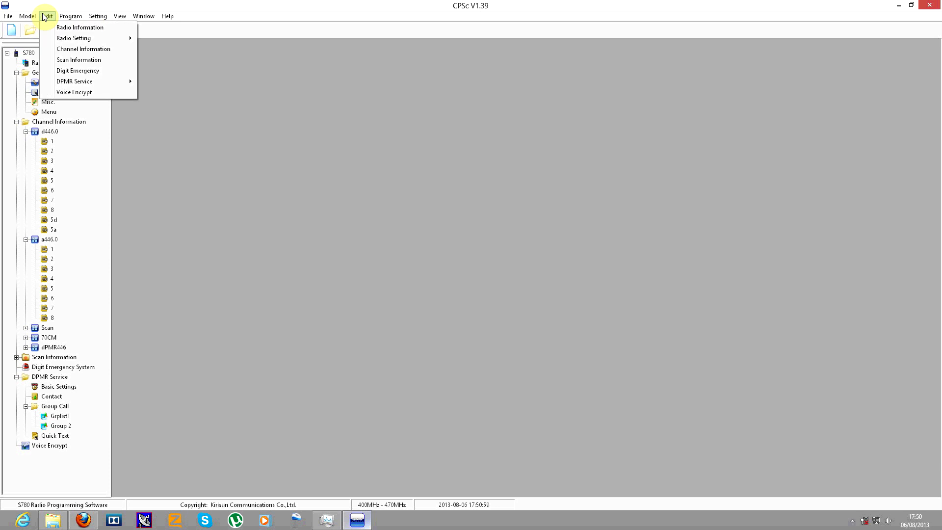
left_click(64, 74)
left_click(293, 48)
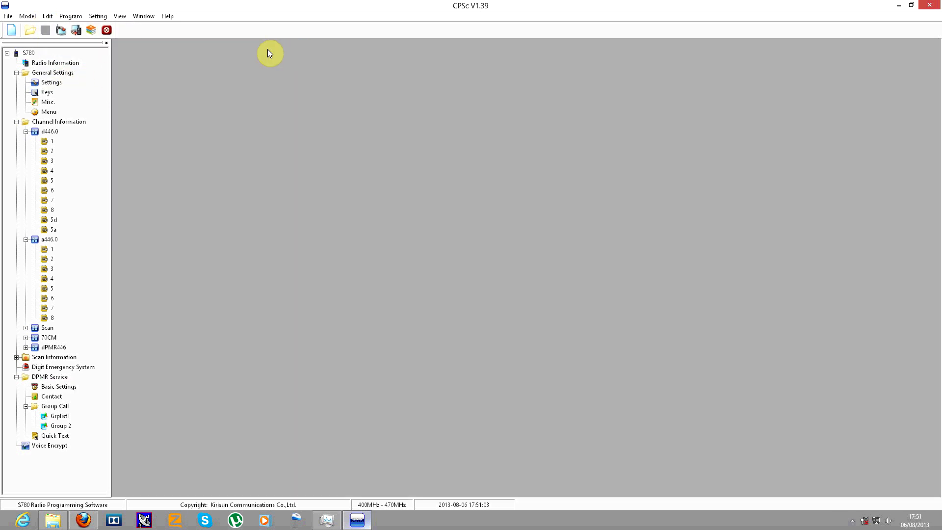
left_click(48, 16)
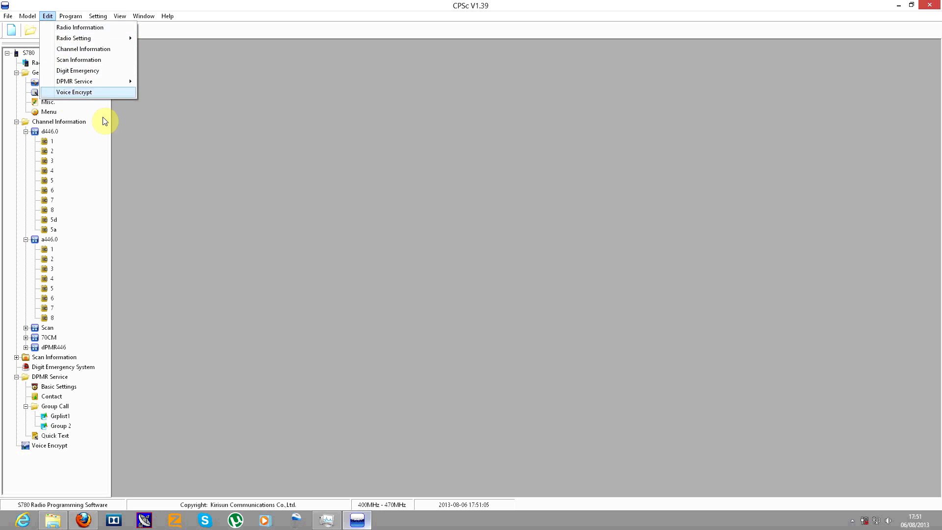
left_click(93, 125)
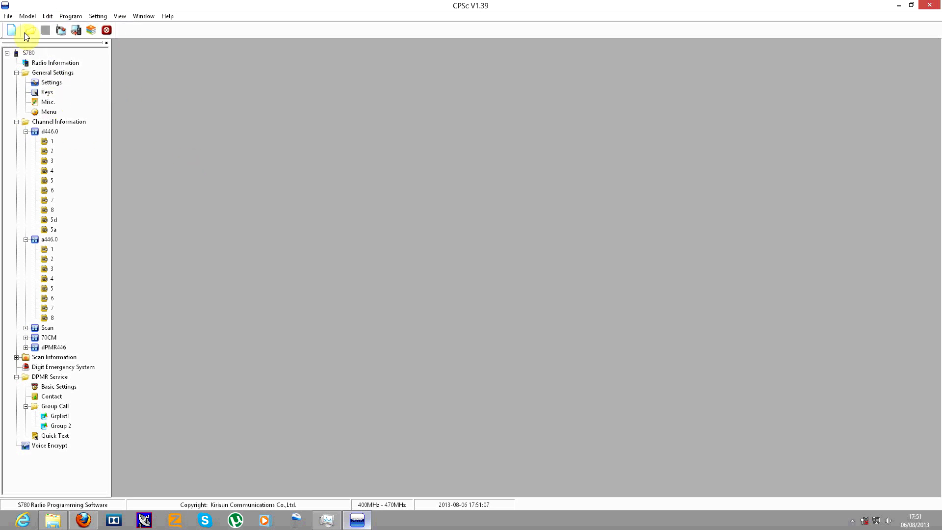
Step: Examine the read and write password options in the New Read/Write Password dialog and close it without setting a password
left_click(62, 17)
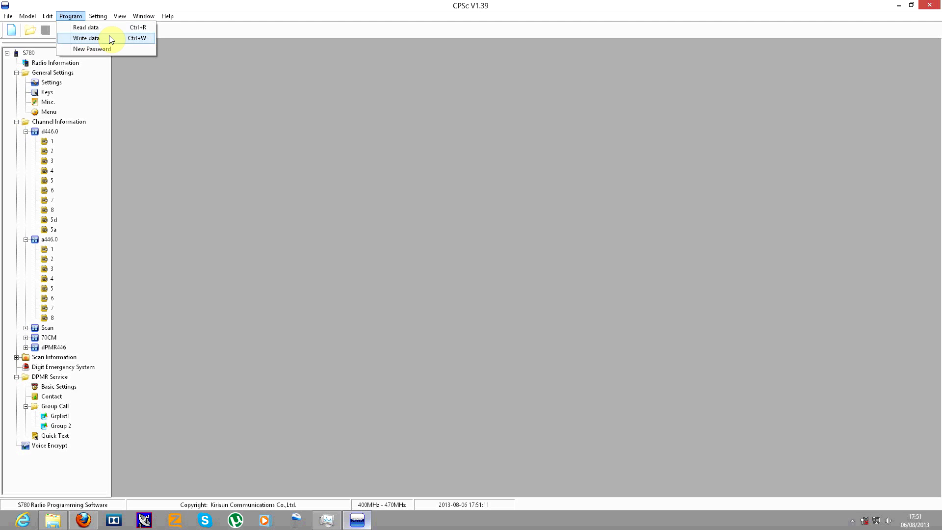
left_click(89, 48)
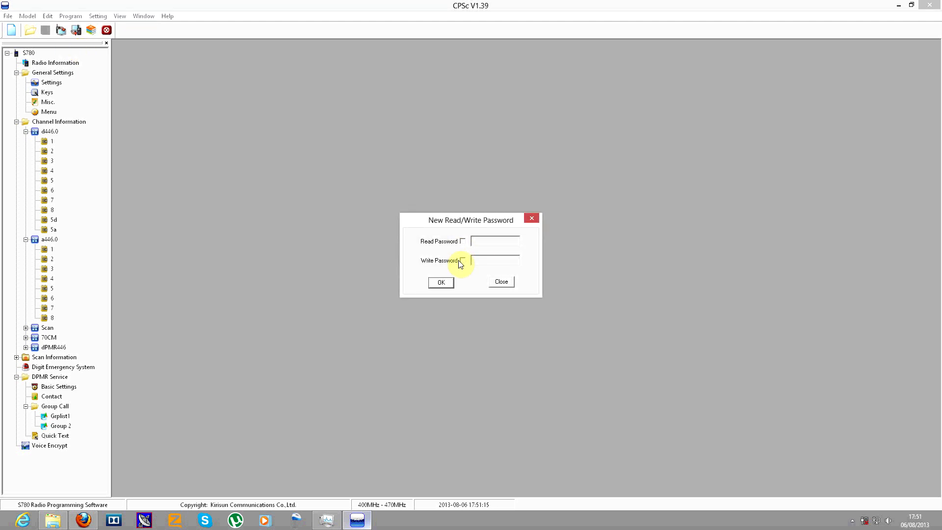
left_click(463, 261)
left_click(462, 241)
left_click(463, 261)
left_click(462, 260)
left_click(462, 241)
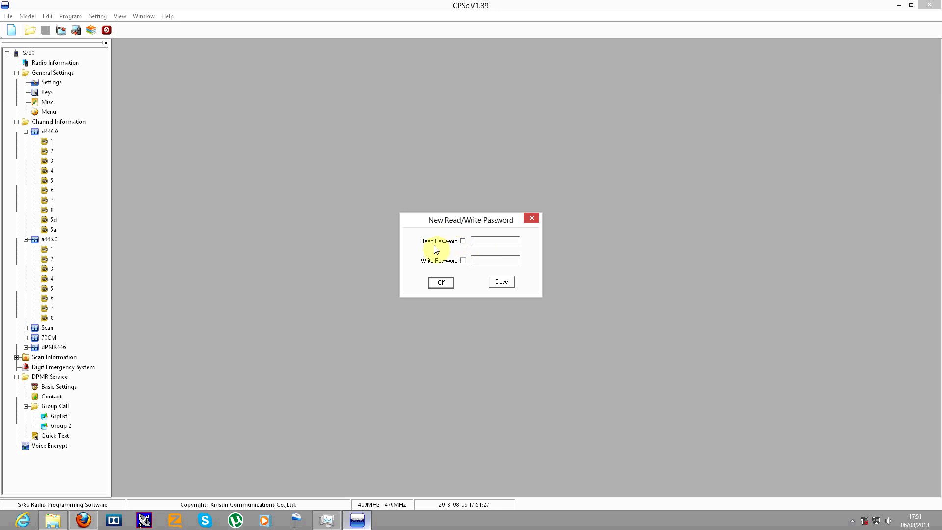
left_click(463, 241)
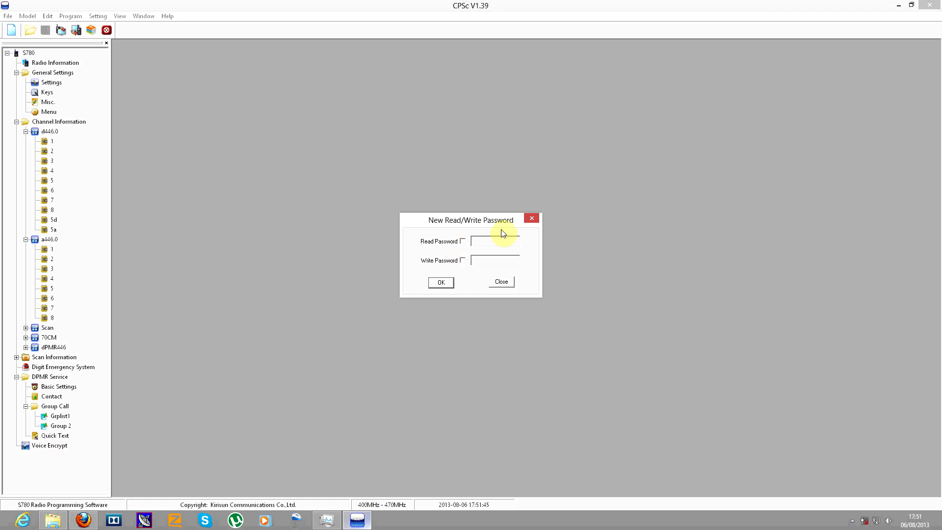
left_click(531, 218)
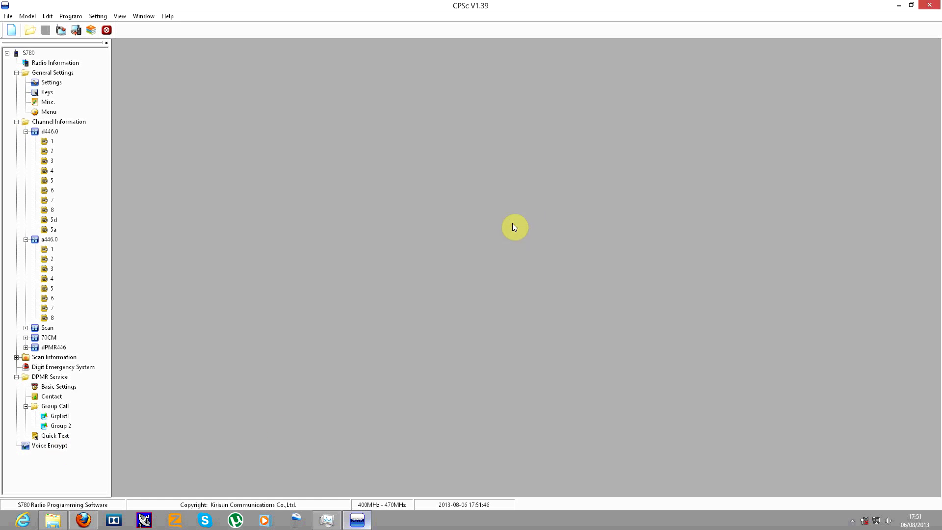
Step: Open the Communication Port settings, examine the available COM ports and close the dialog without changing the port
left_click(97, 17)
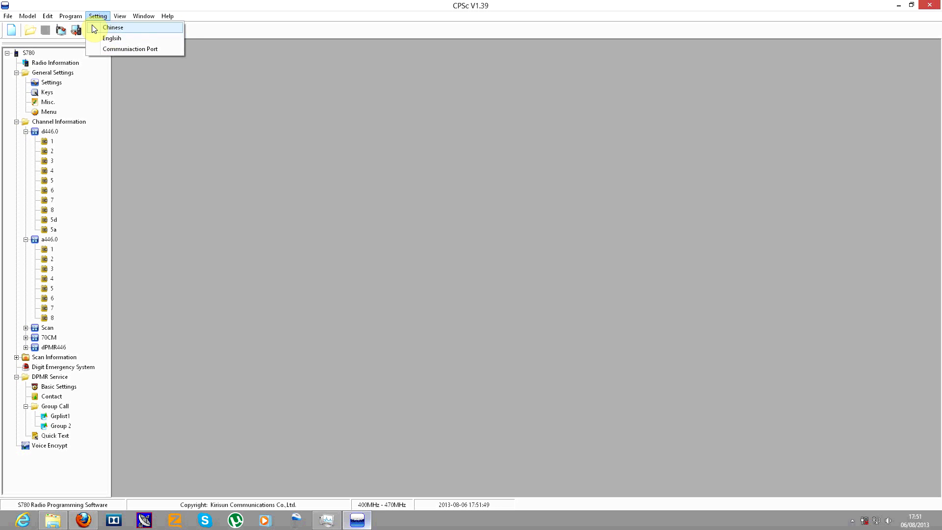
left_click(112, 52)
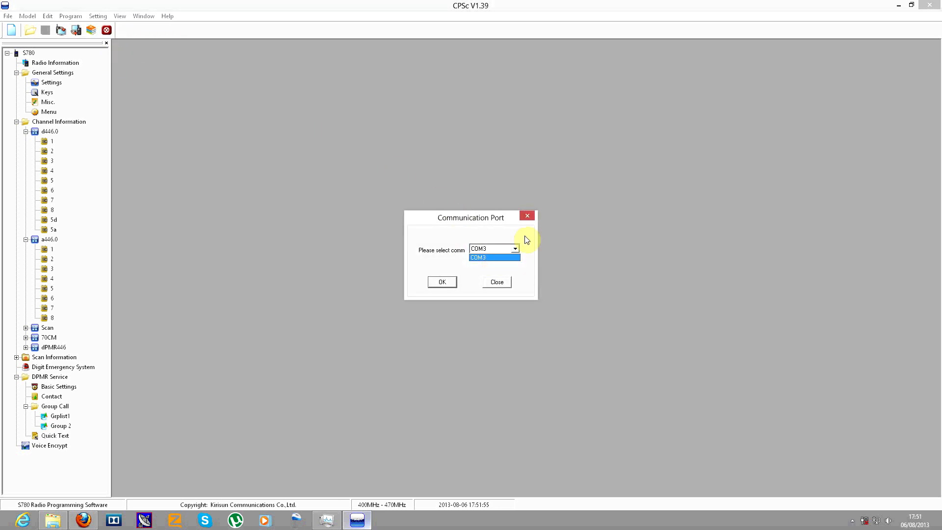
left_click(530, 220)
left_click(527, 217)
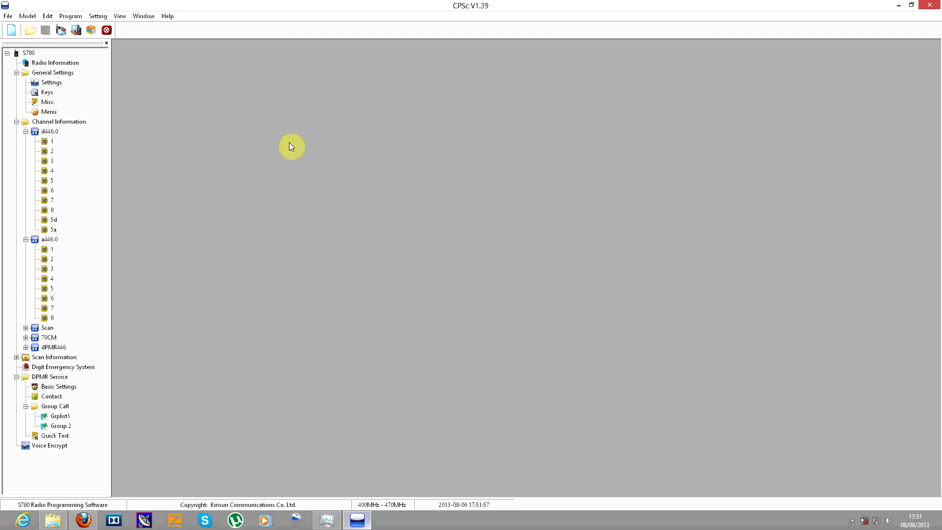